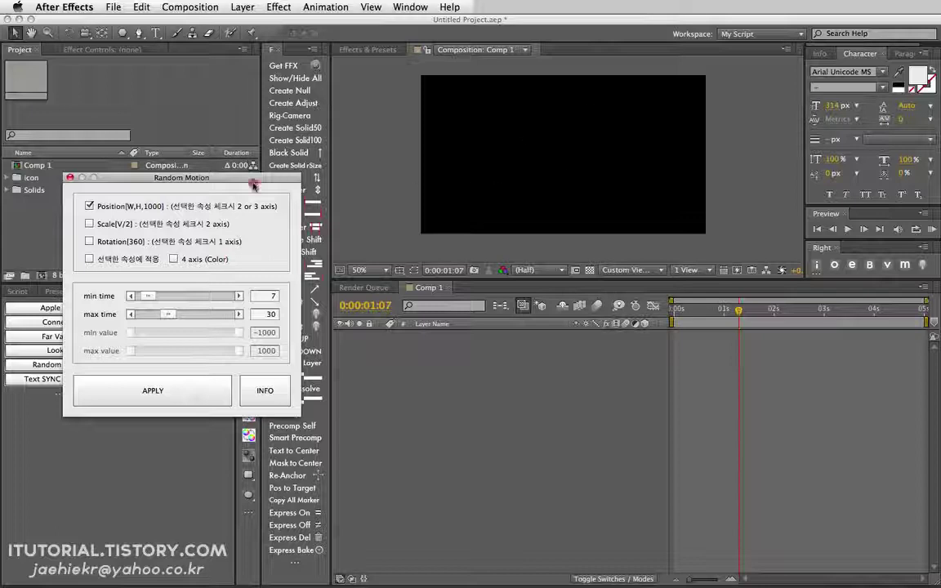
Step: Create a 100-pixel solid in Comp 1 and apply Random Motion to its position
drag(134, 181, 132, 172)
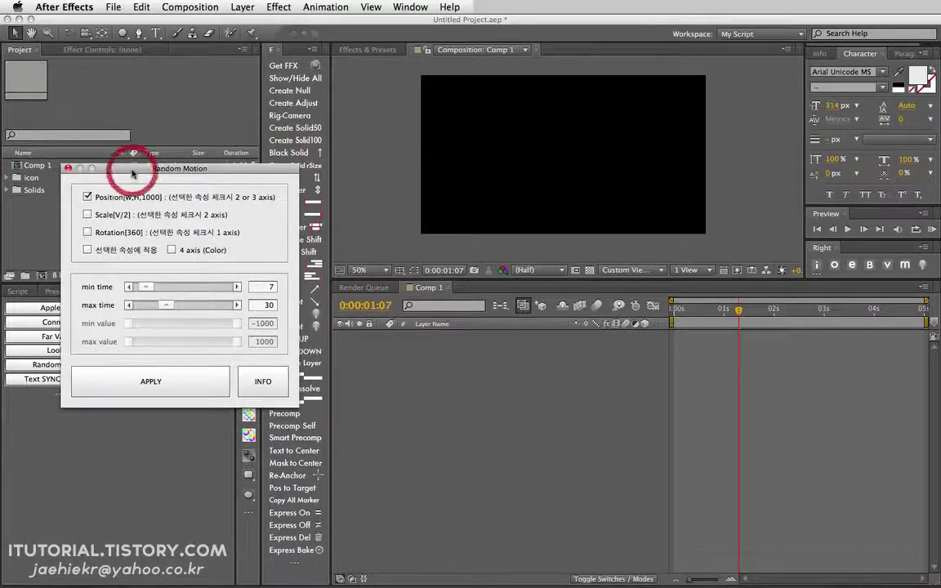
click(310, 140)
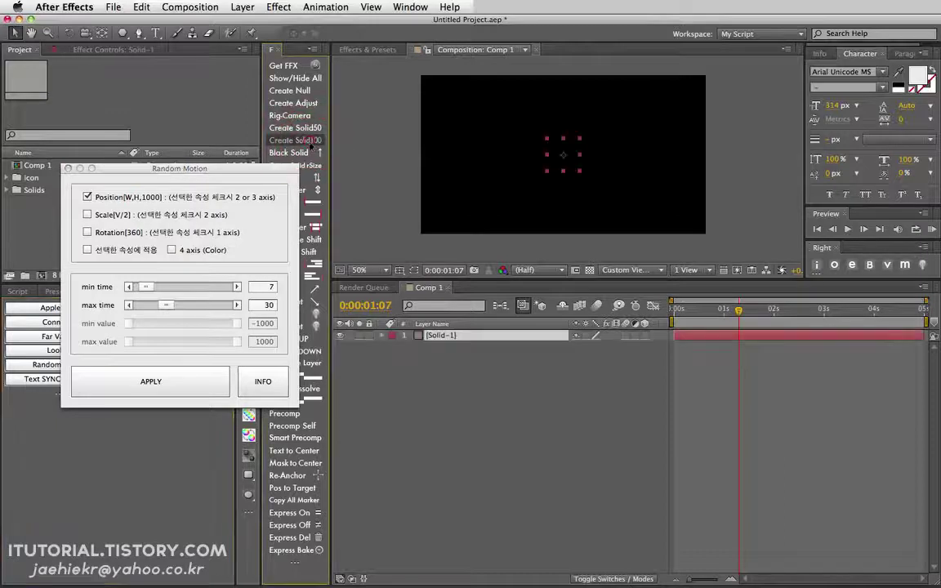
click(457, 337)
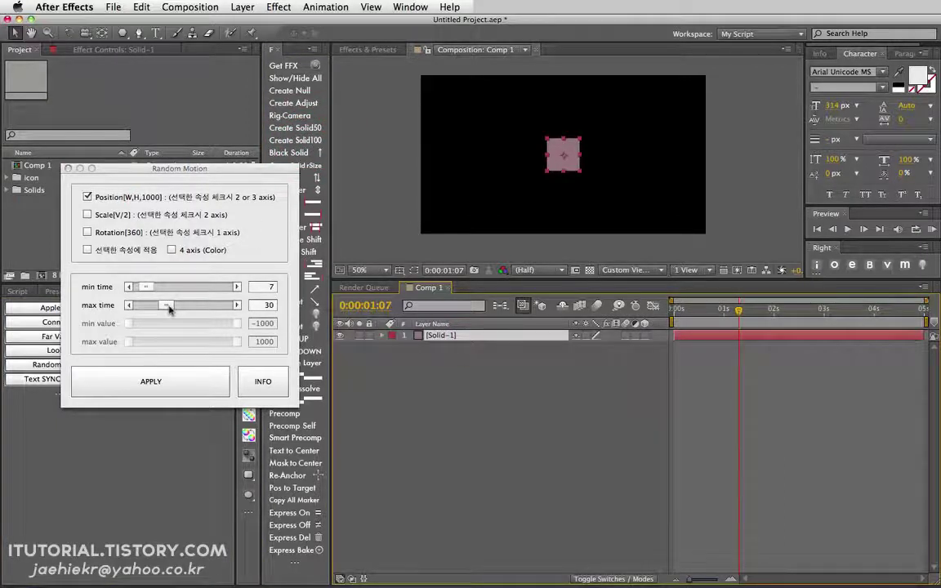
click(181, 381)
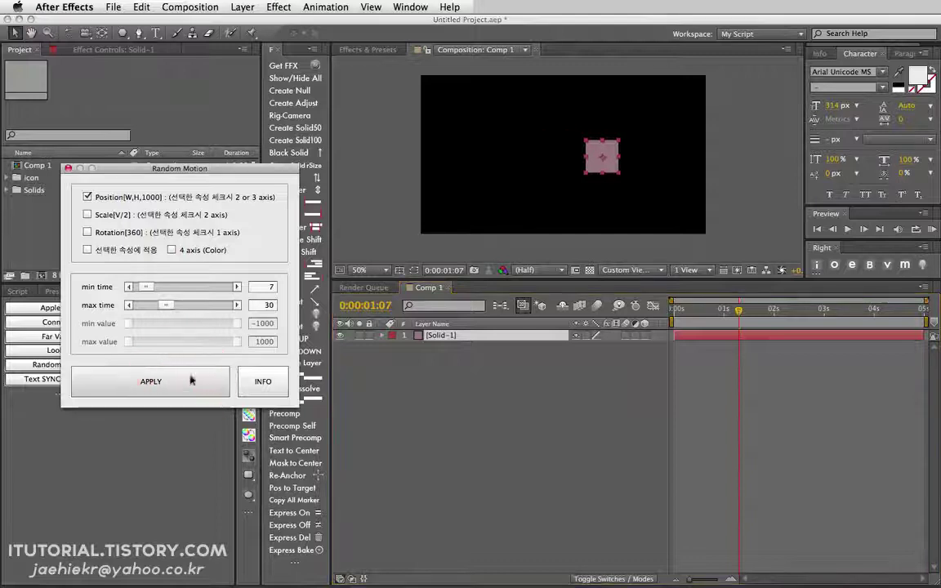
Step: Run a RAM preview of the solid's random position motion
click(931, 232)
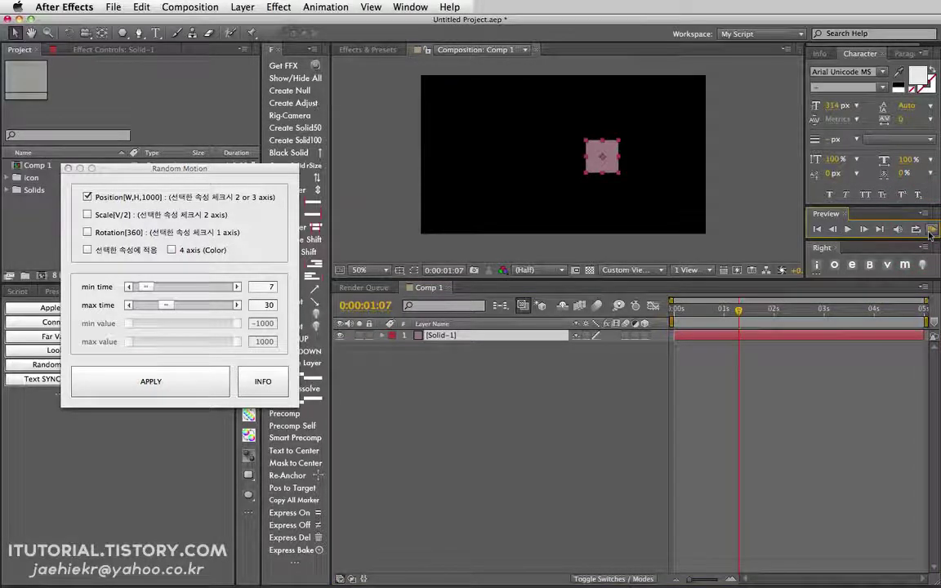
click(930, 231)
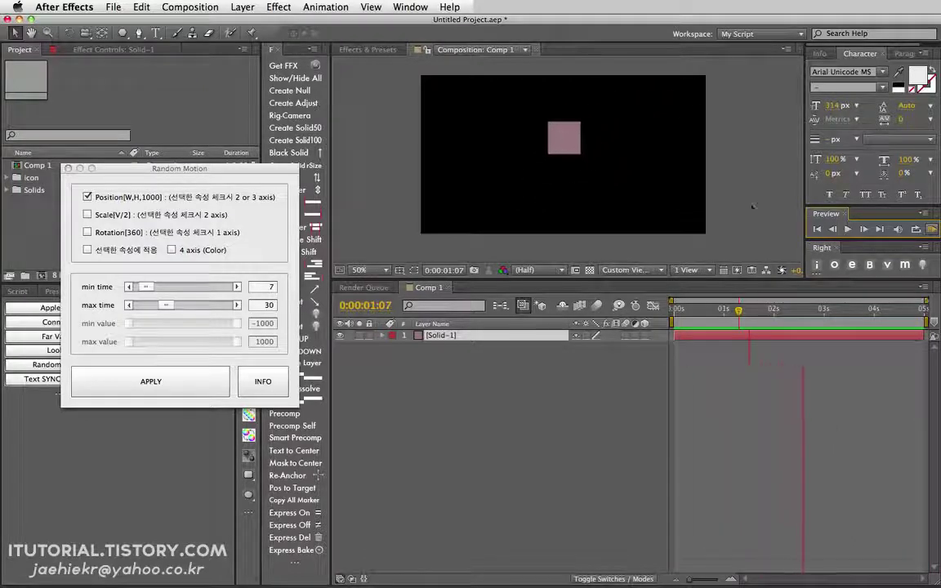
click(930, 229)
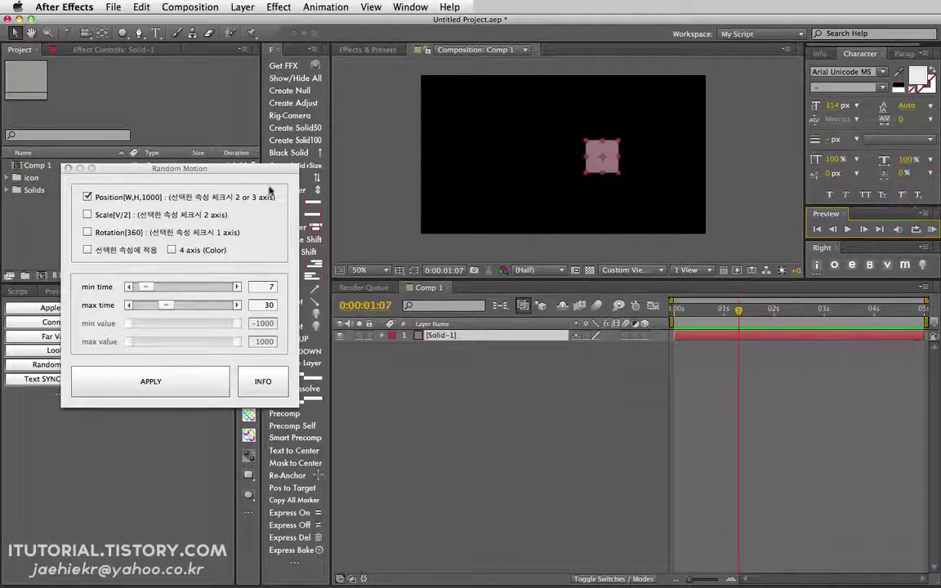
drag(251, 173, 332, 155)
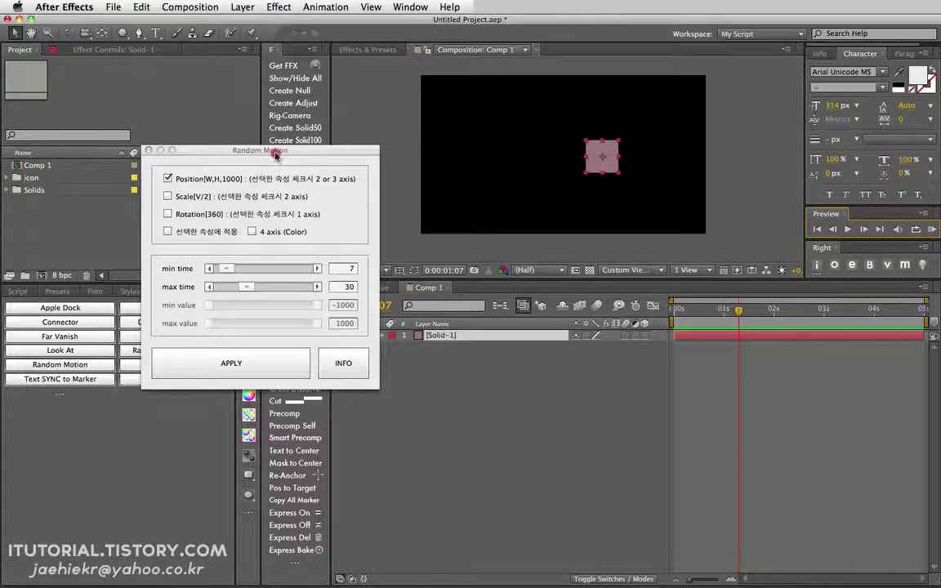
drag(276, 155, 218, 140)
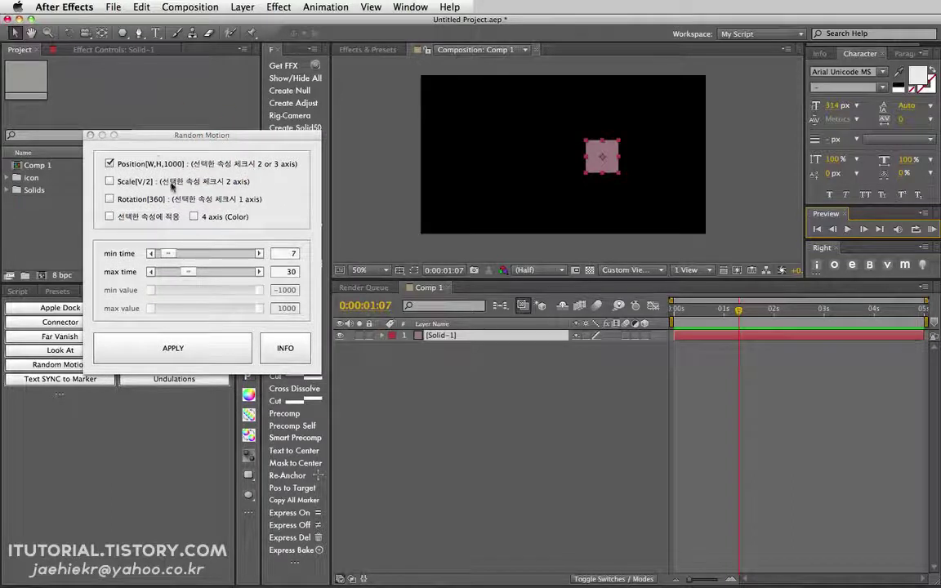
Step: Make the solid a 3D layer and orbit Custom View 1 to bring it into the frame
click(441, 361)
click(409, 333)
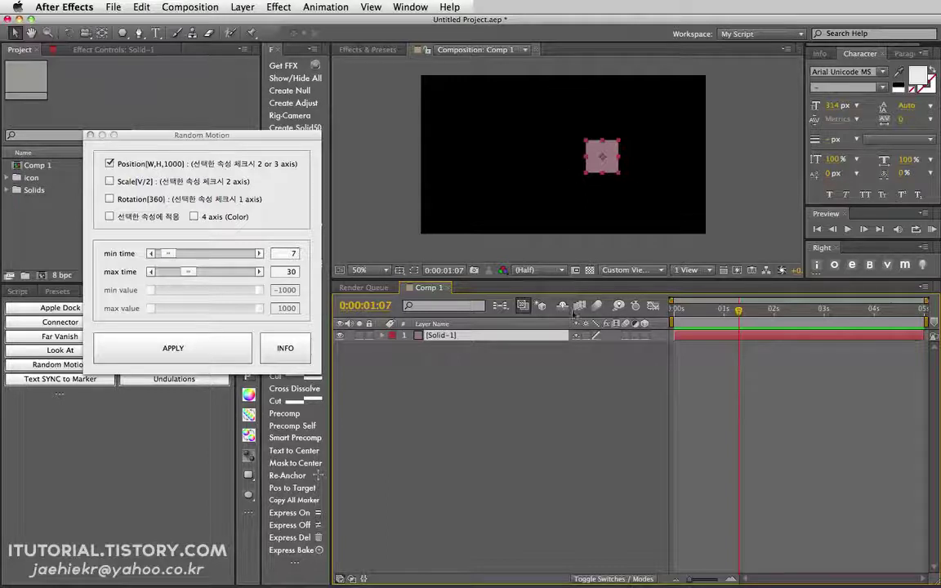
mouse_move(711, 314)
mouse_down()
mouse_move(776, 310)
mouse_move(701, 310)
mouse_up()
click(644, 335)
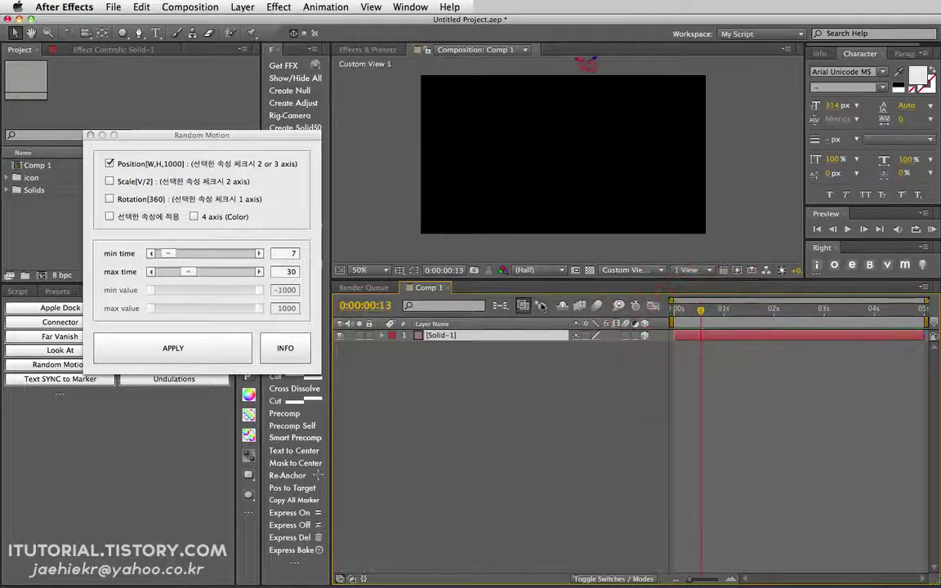
click(639, 273)
click(614, 193)
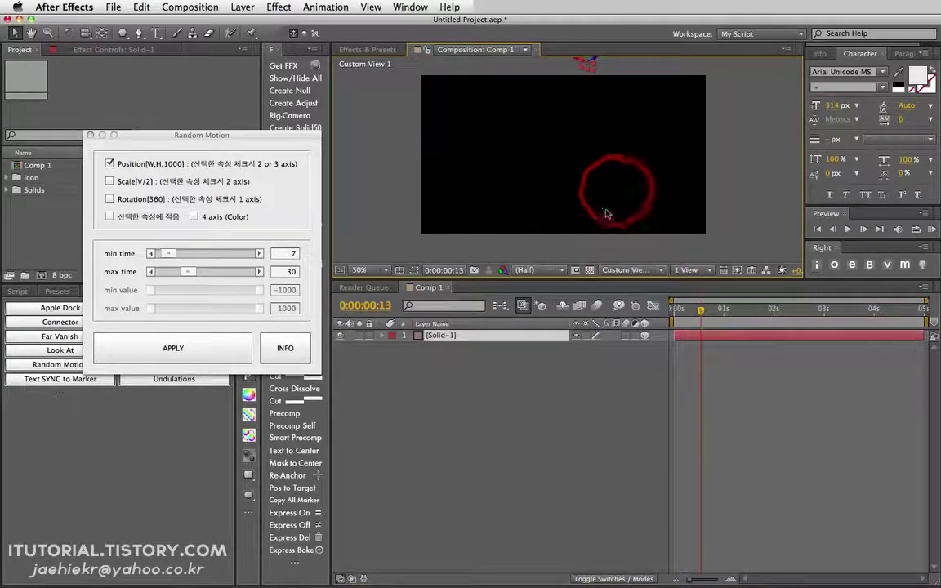
key(c)
drag(557, 156, 661, 127)
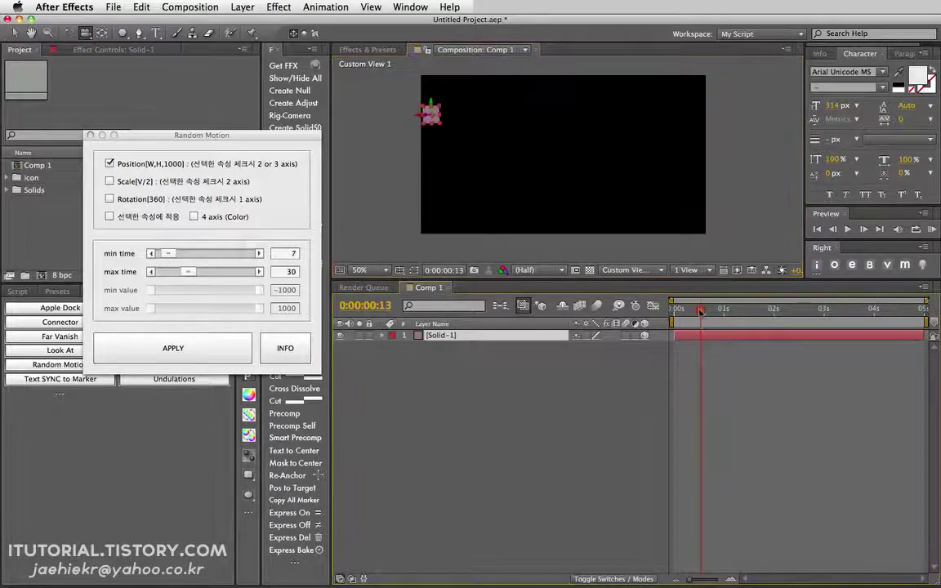
Step: Review the solid's three-axis motion along the timeline and switch it back to a 2D layer
drag(700, 309, 761, 273)
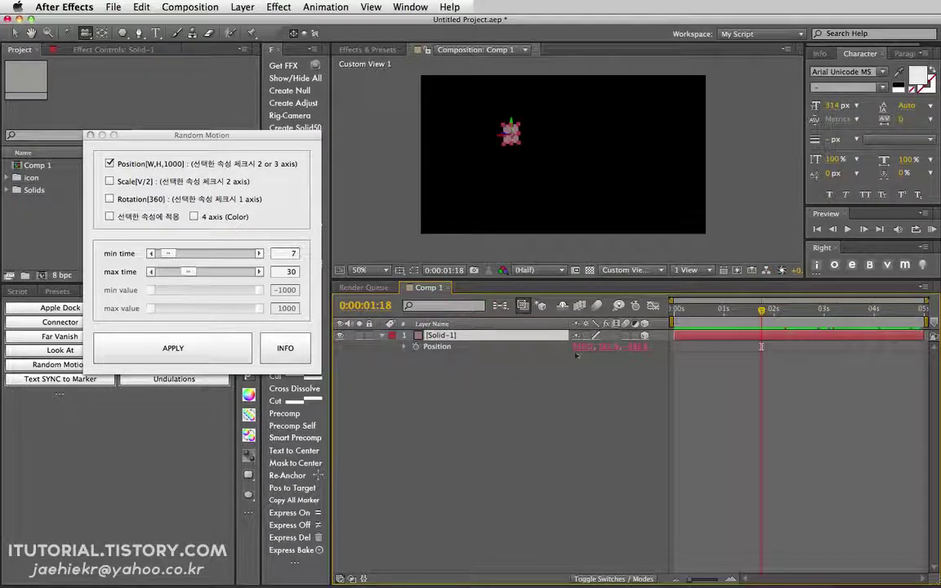
drag(761, 309, 766, 311)
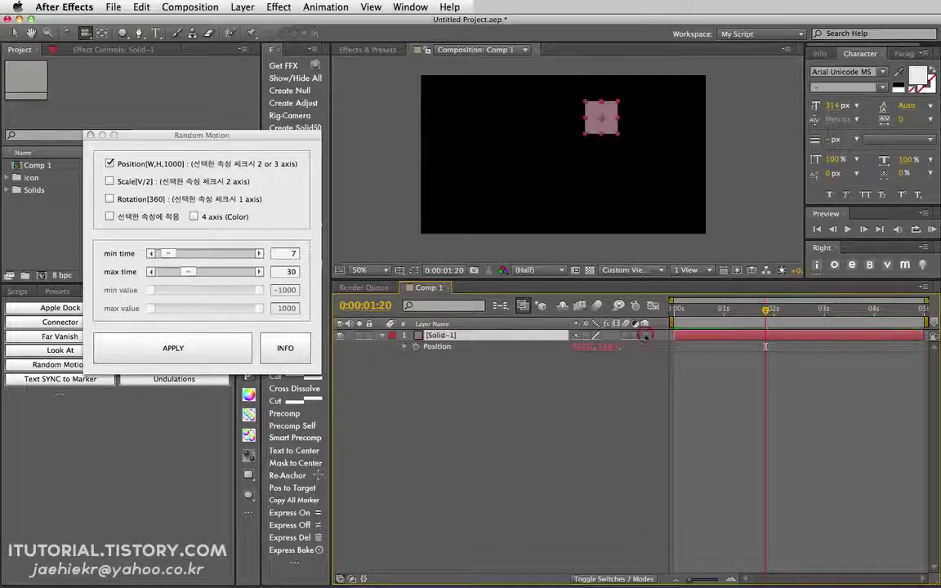
drag(690, 309, 723, 309)
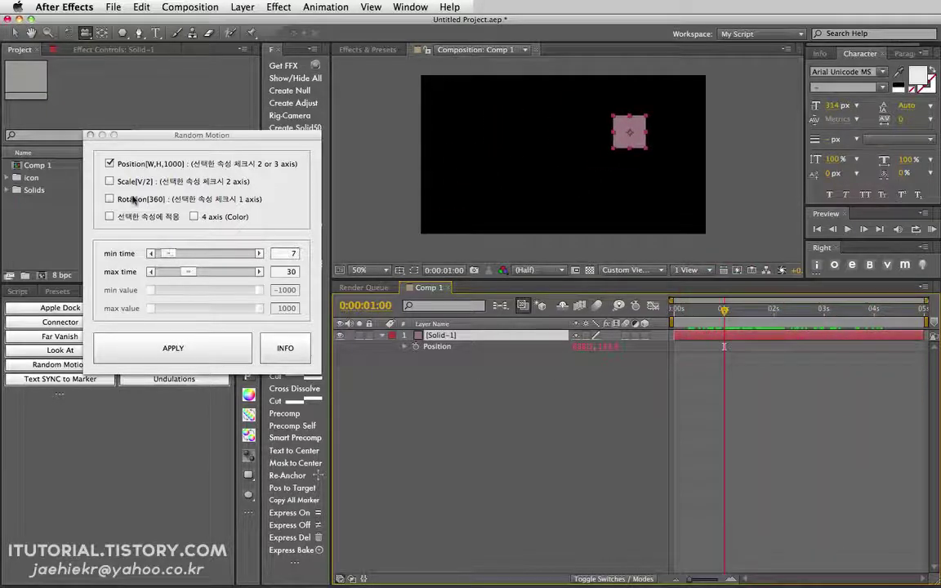
Step: Apply Random Motion with only the Scale option to the solid and review the motion along the timeline
click(110, 181)
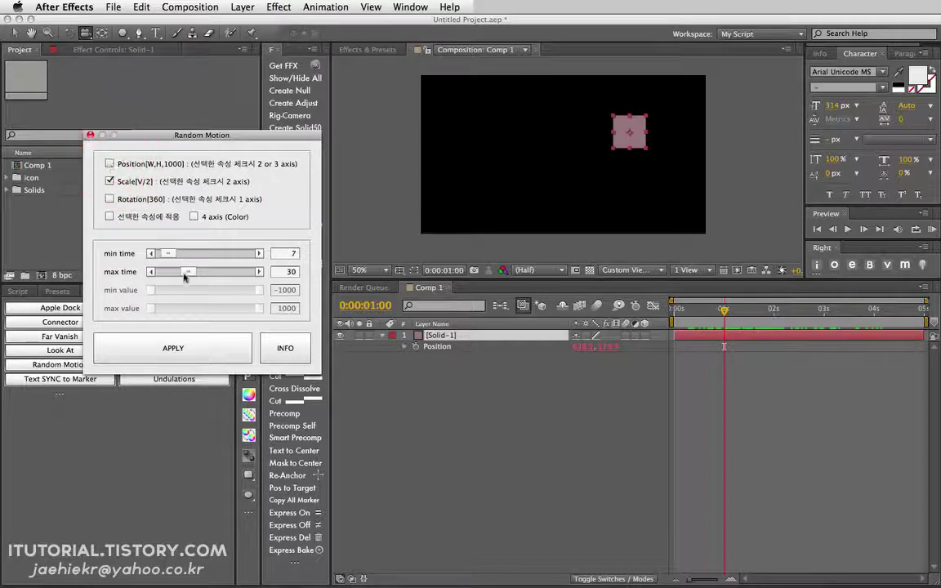
click(178, 349)
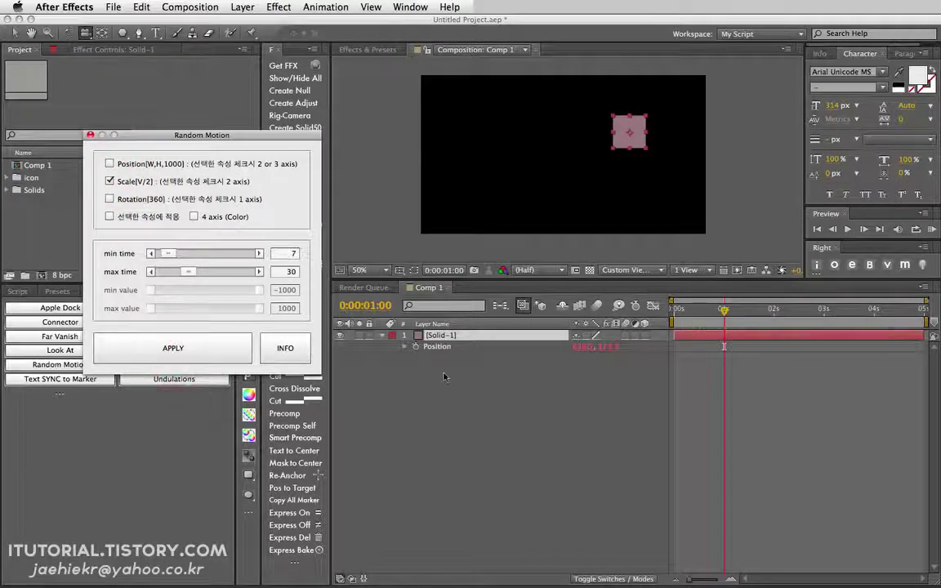
drag(710, 315, 745, 305)
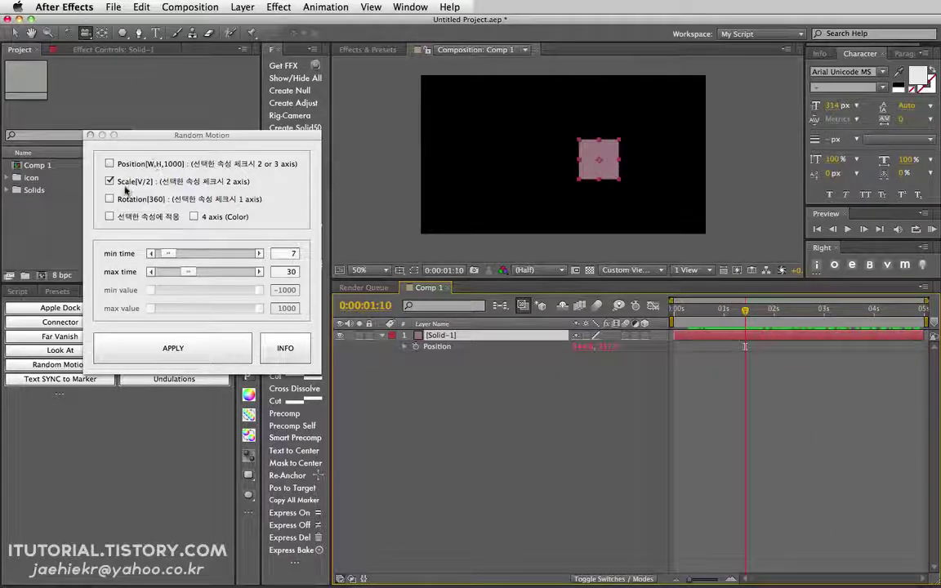
click(433, 346)
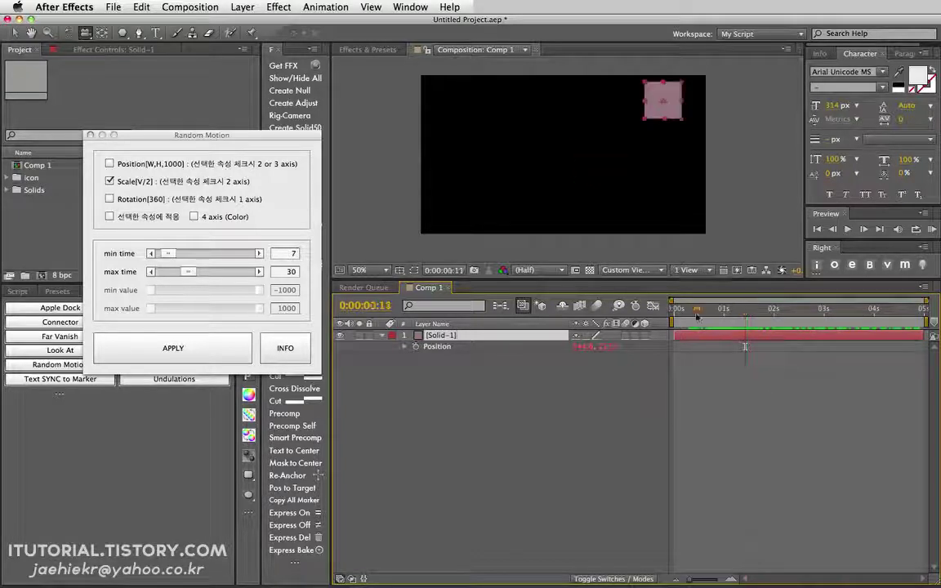
drag(842, 327, 811, 318)
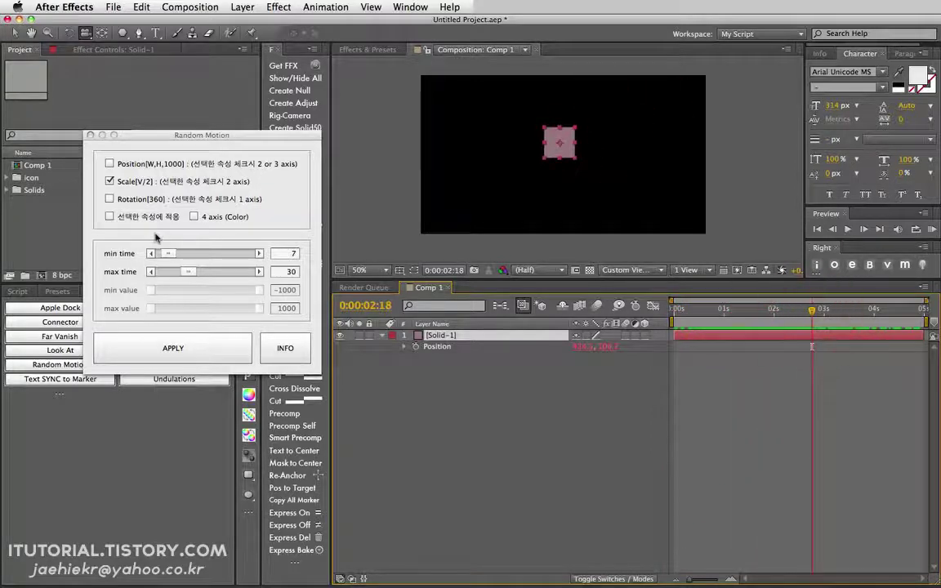
Step: Apply Random Motion with only the Rotation option to the solid and scrub through the timeline to review it
click(110, 200)
click(109, 181)
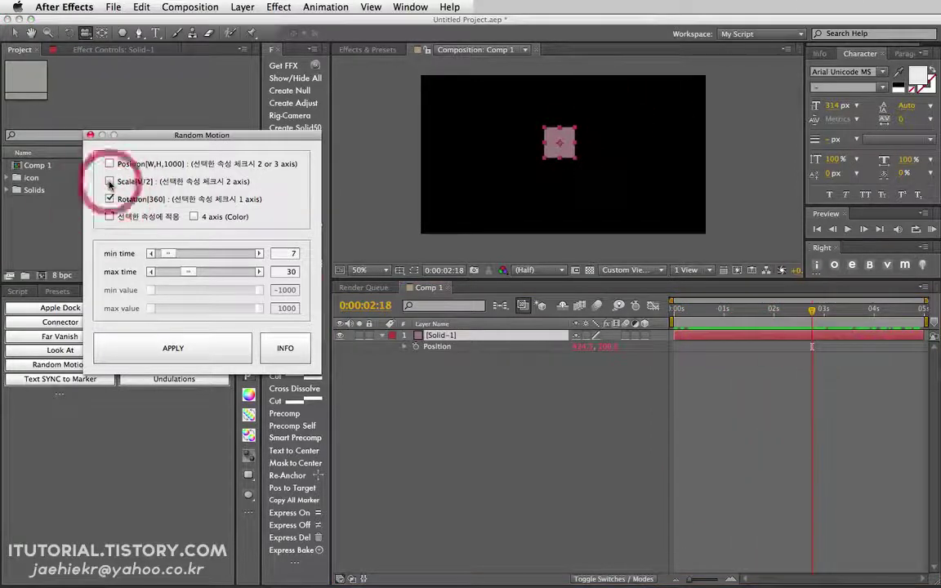
click(192, 347)
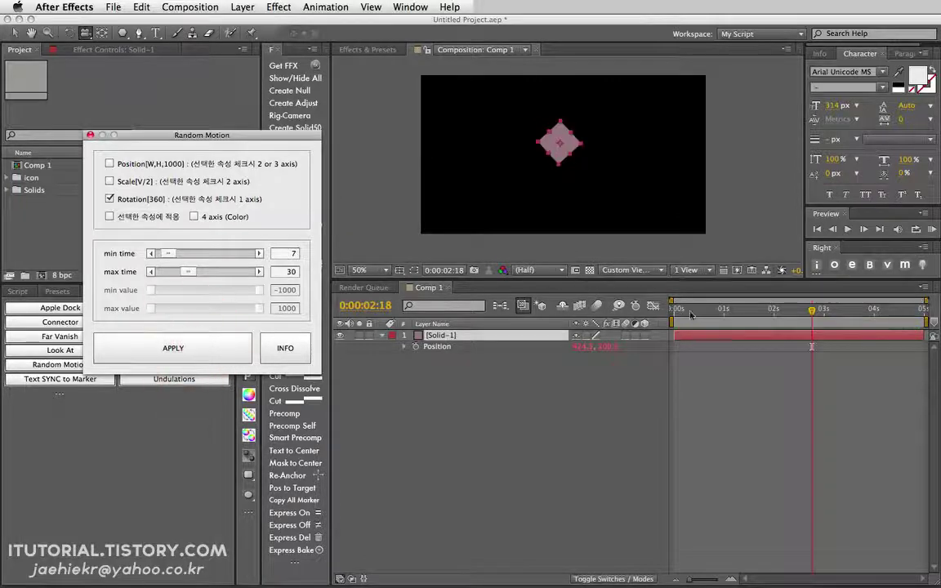
drag(690, 315, 855, 315)
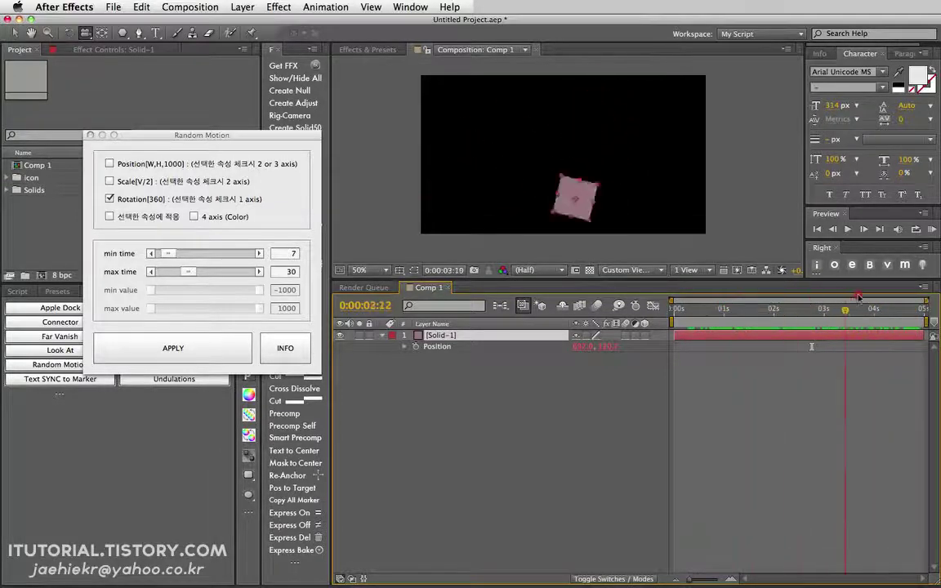
click(699, 280)
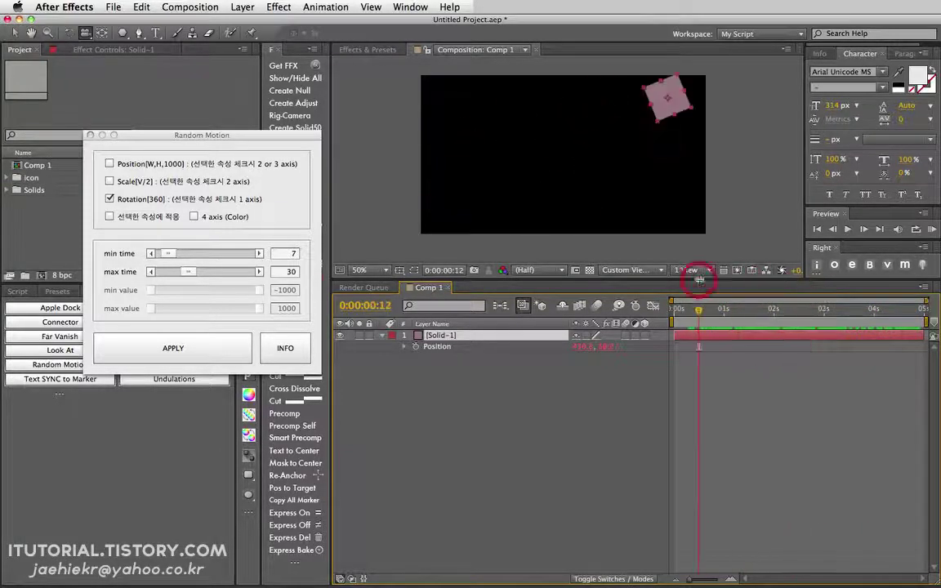
Step: Delete the randomly moving solid layer from Comp 1
click(449, 358)
click(441, 336)
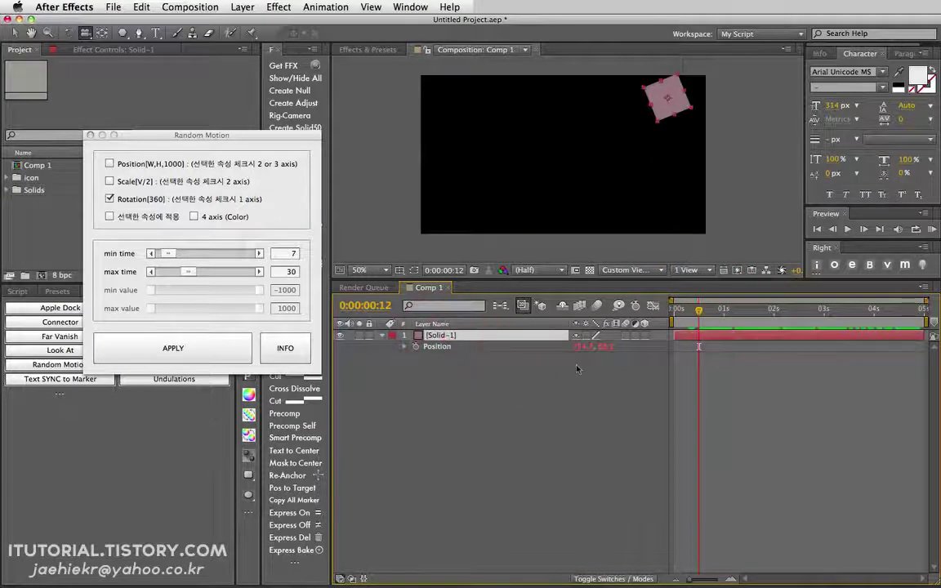
key(Delete)
Step: Create six 50-pixel solids in Comp 1 and select all of them
drag(270, 132, 242, 163)
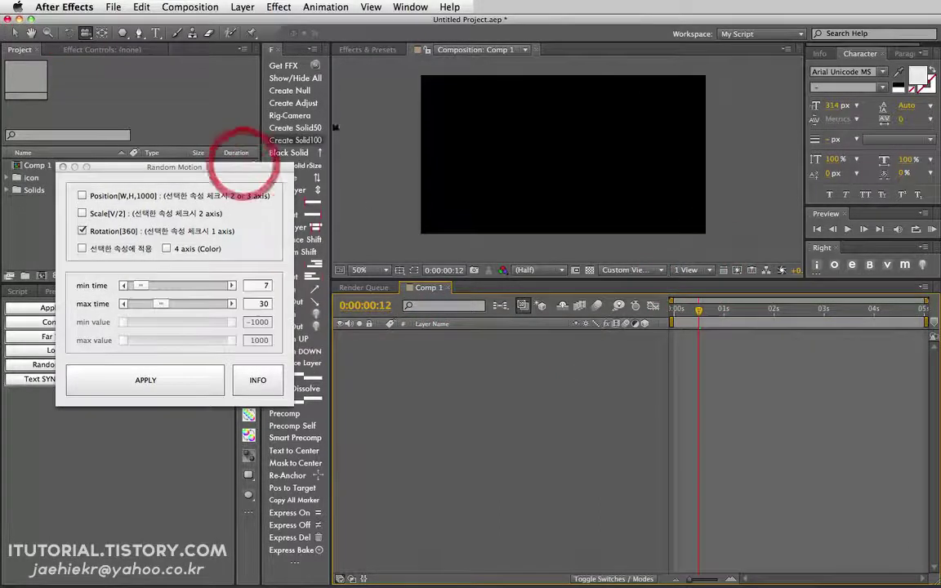
click(309, 134)
click(308, 134)
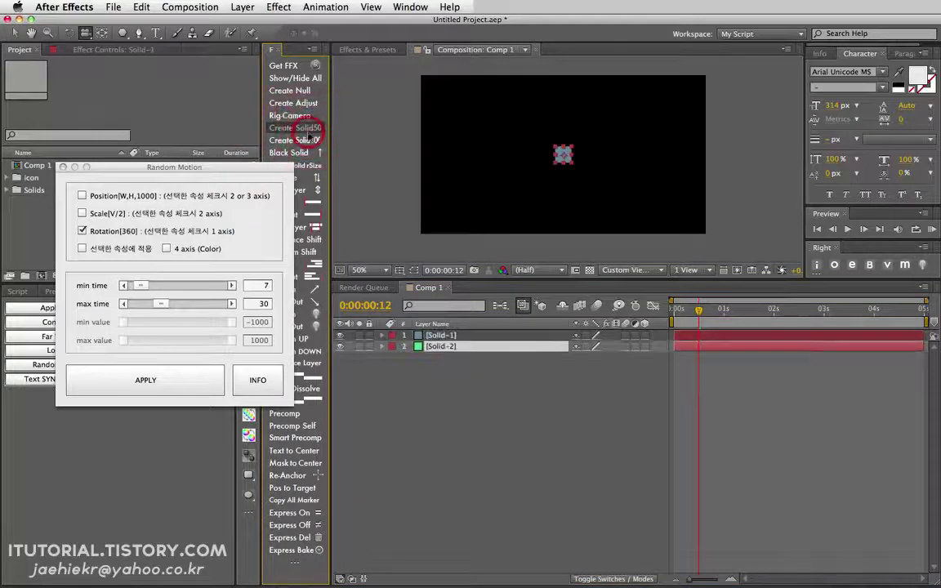
click(308, 134)
click(309, 134)
click(309, 134)
click(309, 136)
drag(433, 424, 427, 306)
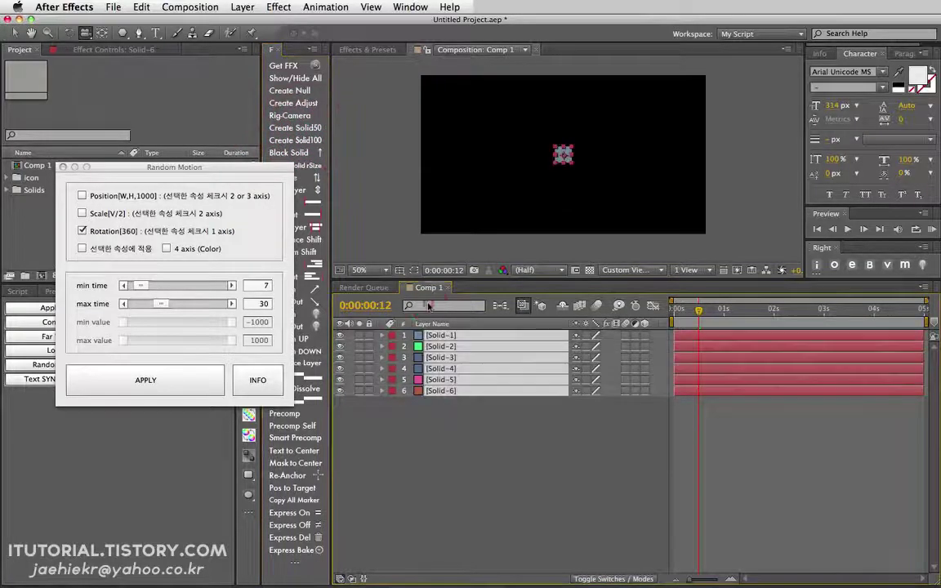
Step: Apply Random Motion with Position, Scale and Rotation to the six selected solids and run a RAM preview
click(83, 196)
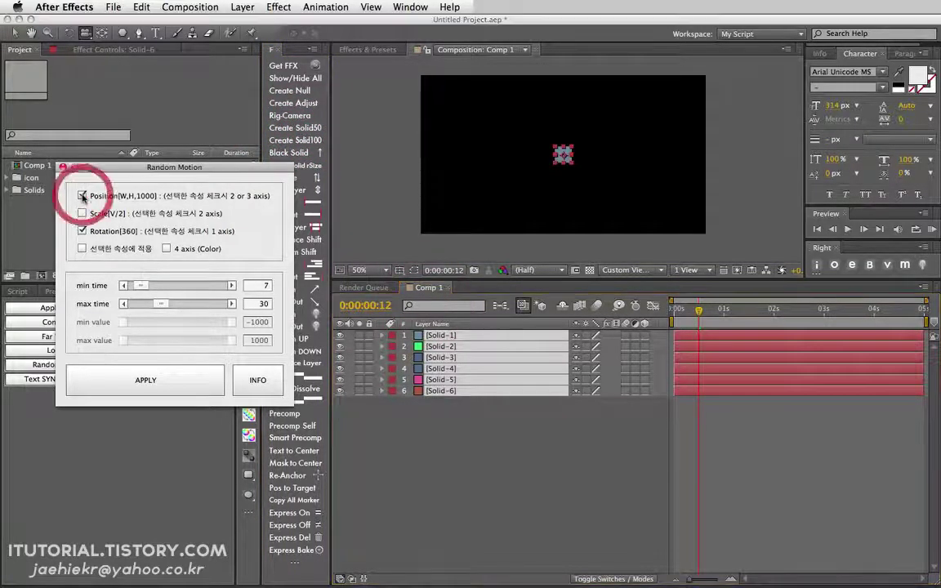
click(81, 213)
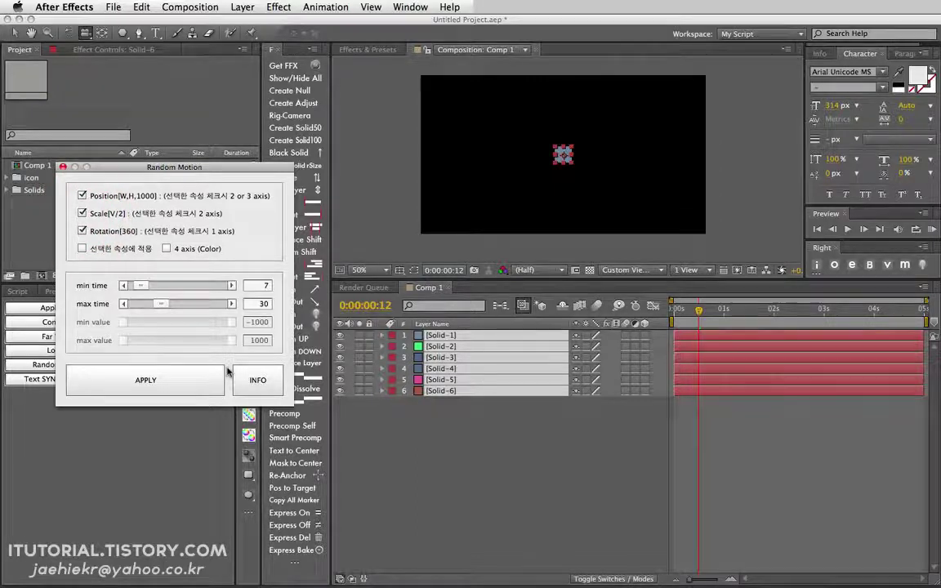
click(200, 380)
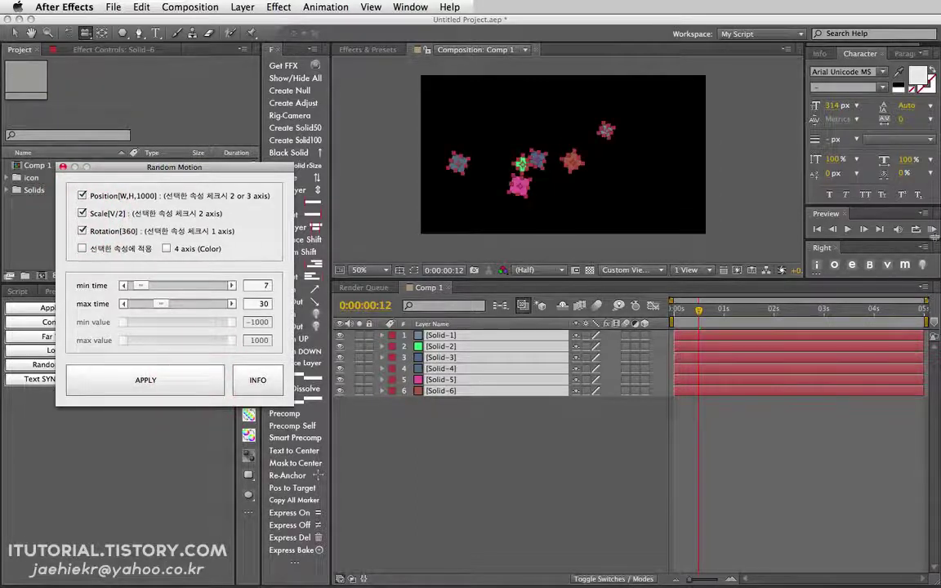
click(930, 228)
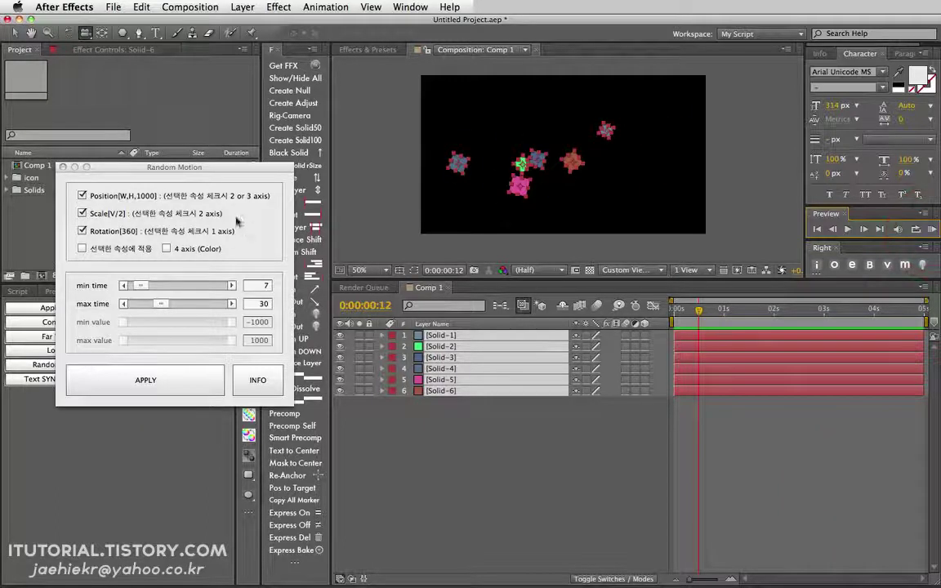
Step: Set Random Motion's max time to 91 and min time to 10
drag(202, 171, 213, 123)
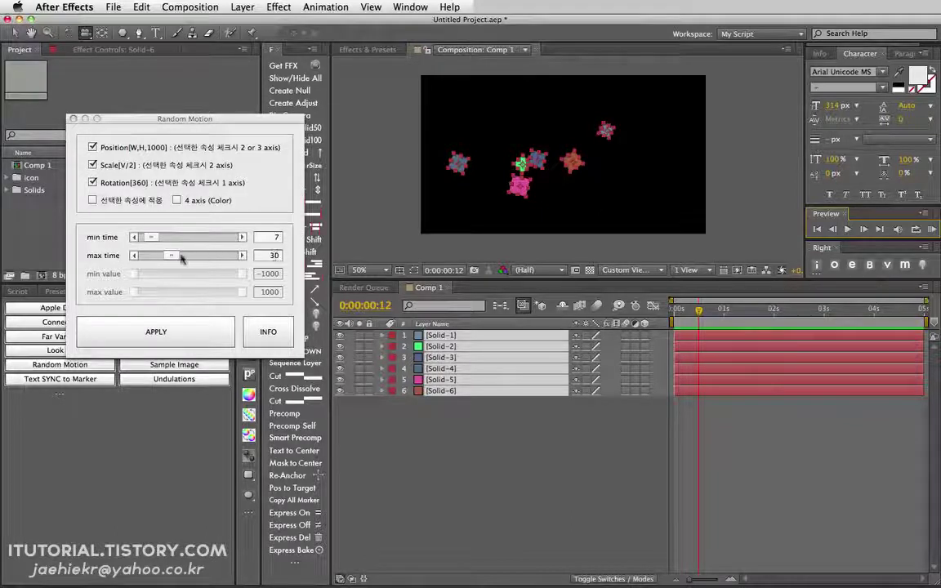
drag(171, 255, 209, 256)
click(151, 238)
drag(159, 237, 153, 237)
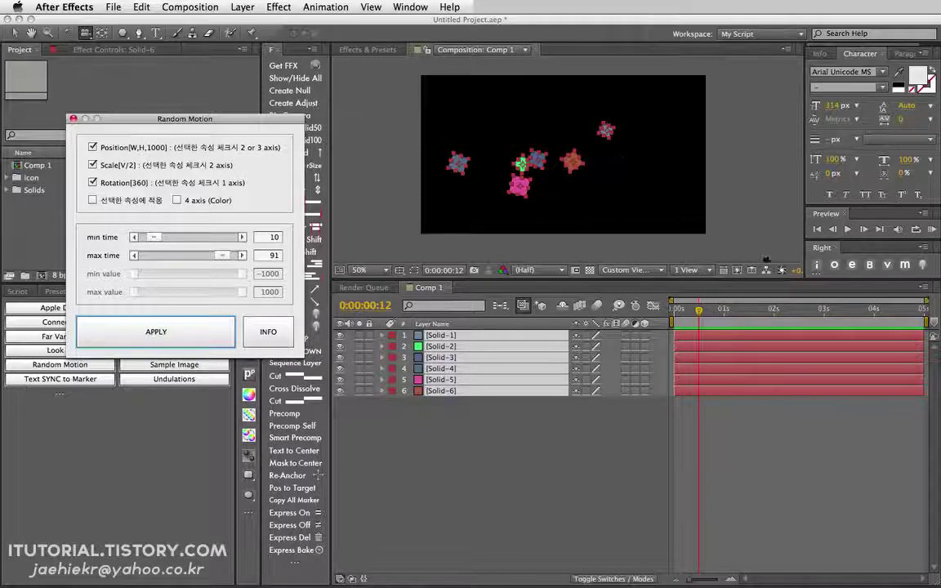
Step: Apply Random Motion with the current time range to the six solids and run a RAM preview
click(192, 333)
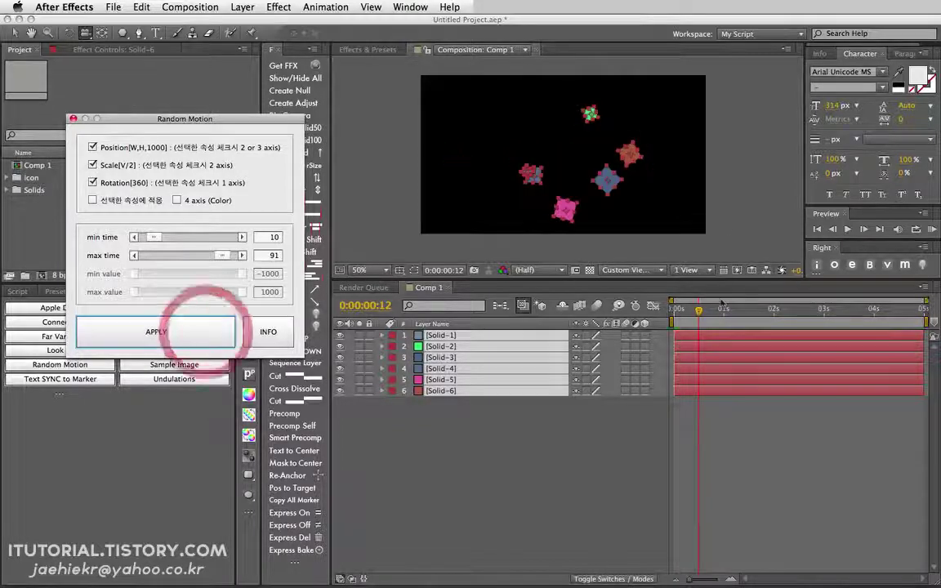
click(931, 230)
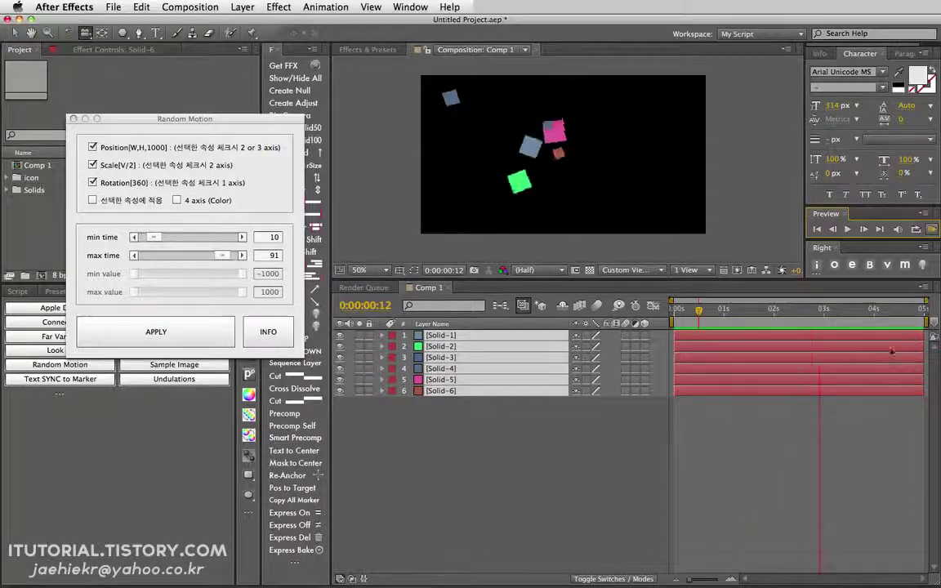
click(832, 383)
Step: Set Comp 1's duration to 15 seconds with the Composition Setting script, keeping nested compositions updated
click(927, 290)
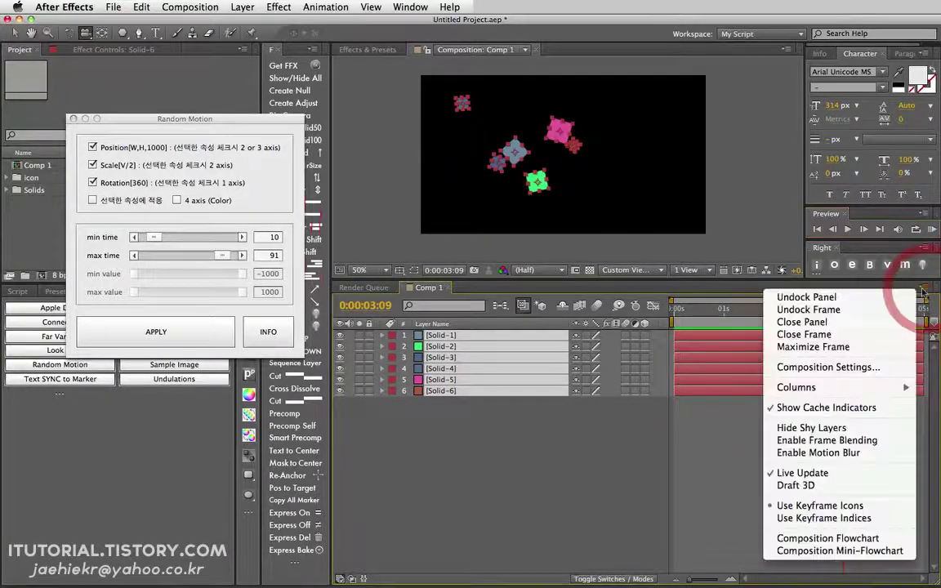
click(604, 453)
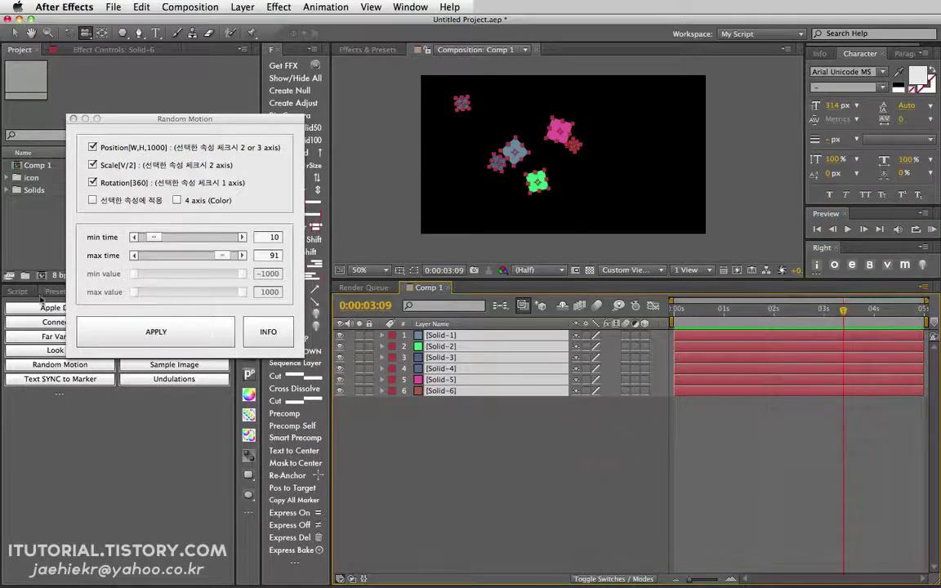
click(58, 394)
drag(211, 117, 306, 82)
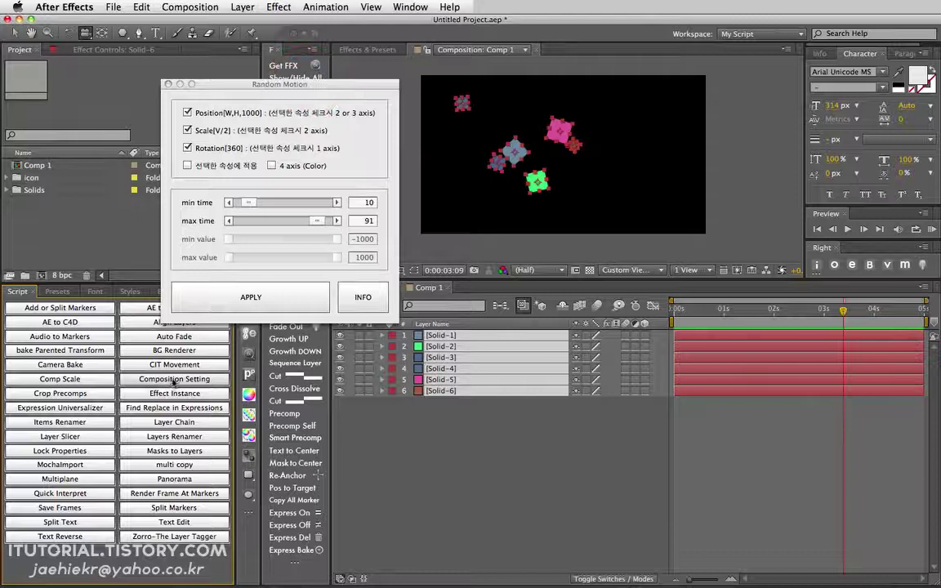
click(173, 380)
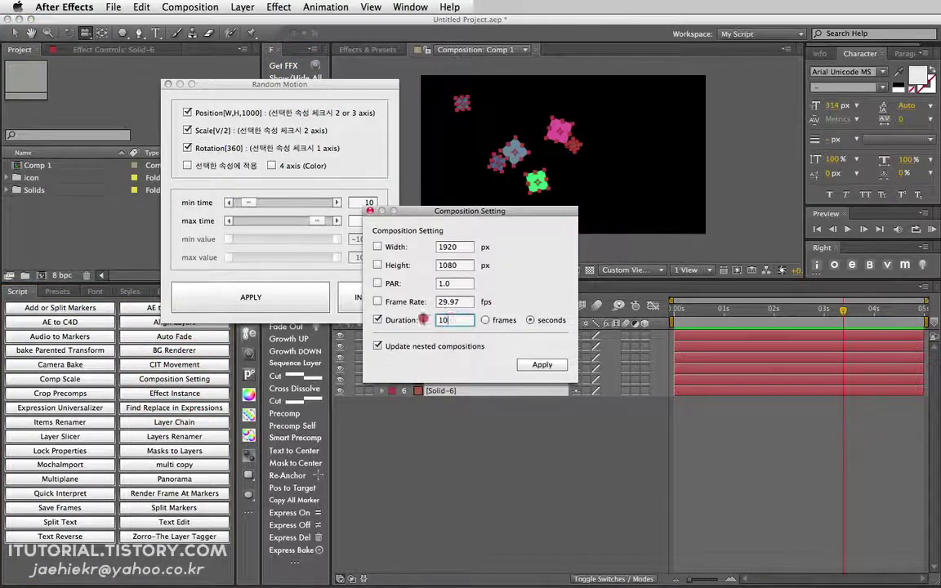
click(367, 286)
text(1)
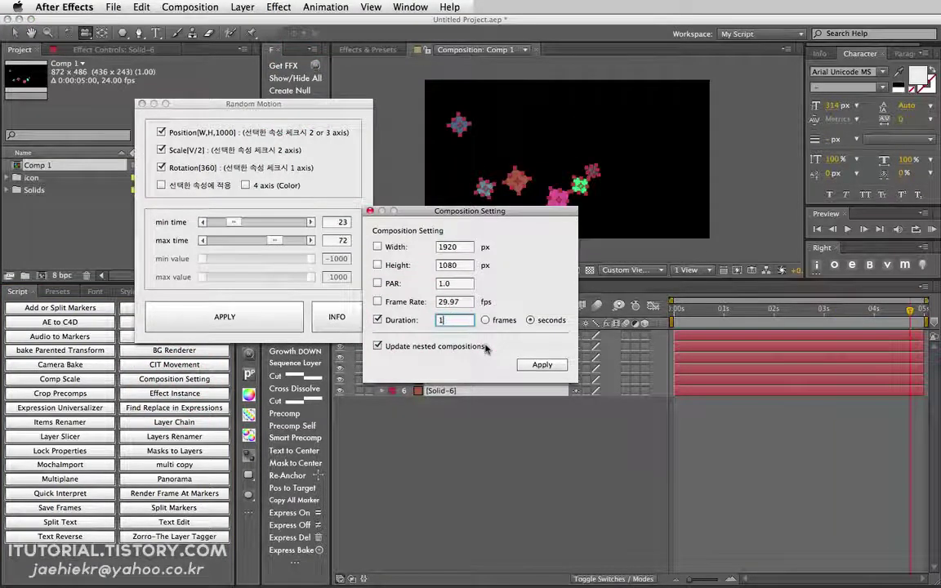
click(543, 365)
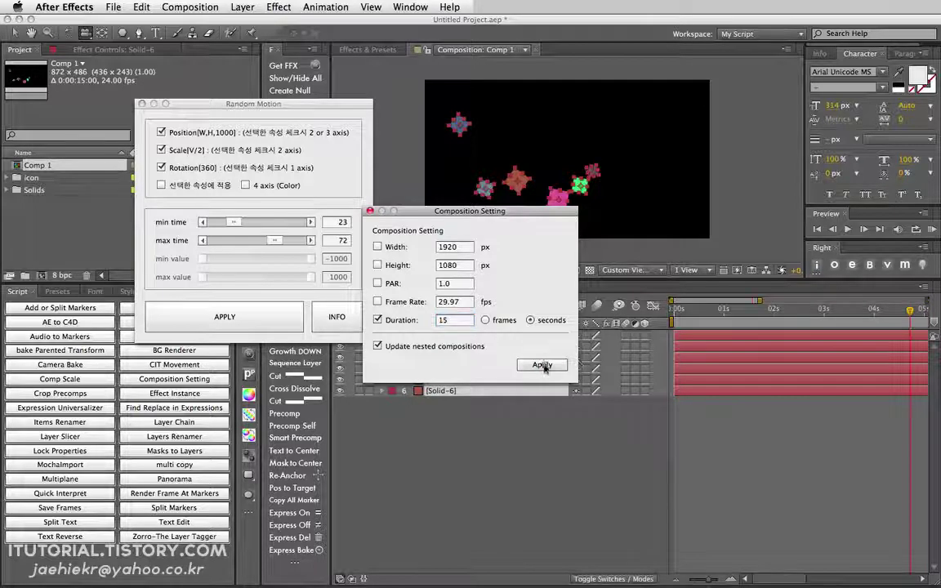
click(369, 211)
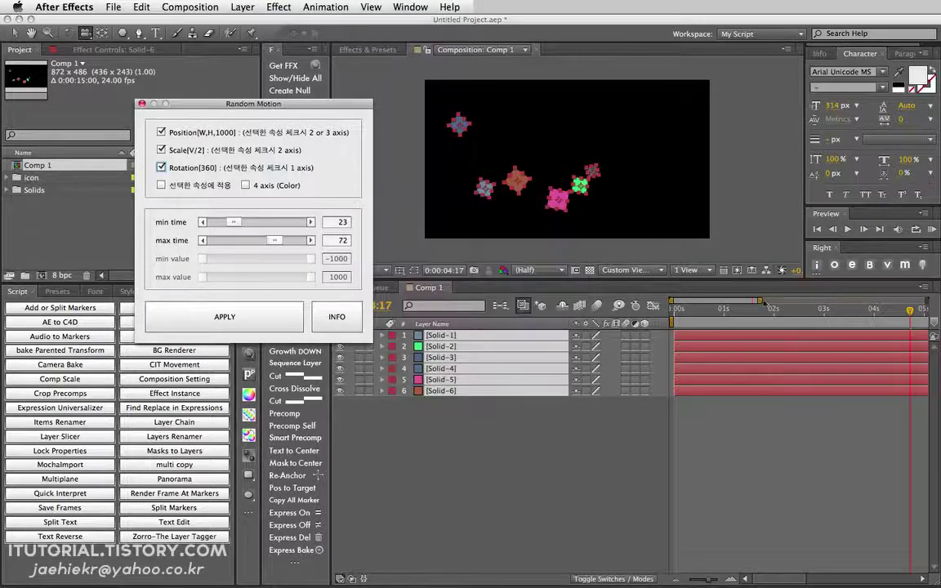
Step: Extend the work area over the full 15-second composition and run a RAM preview of the solids
drag(753, 322, 765, 297)
click(932, 230)
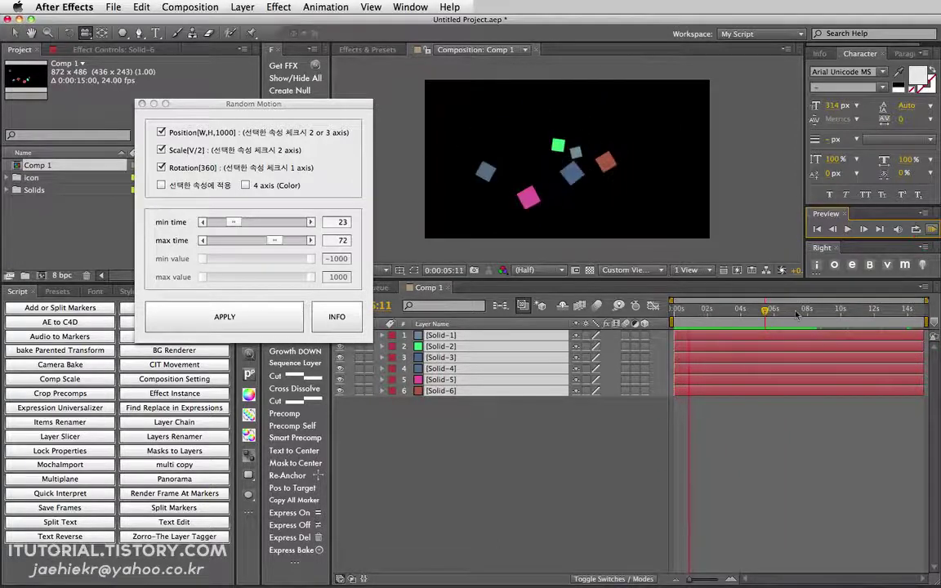
click(930, 232)
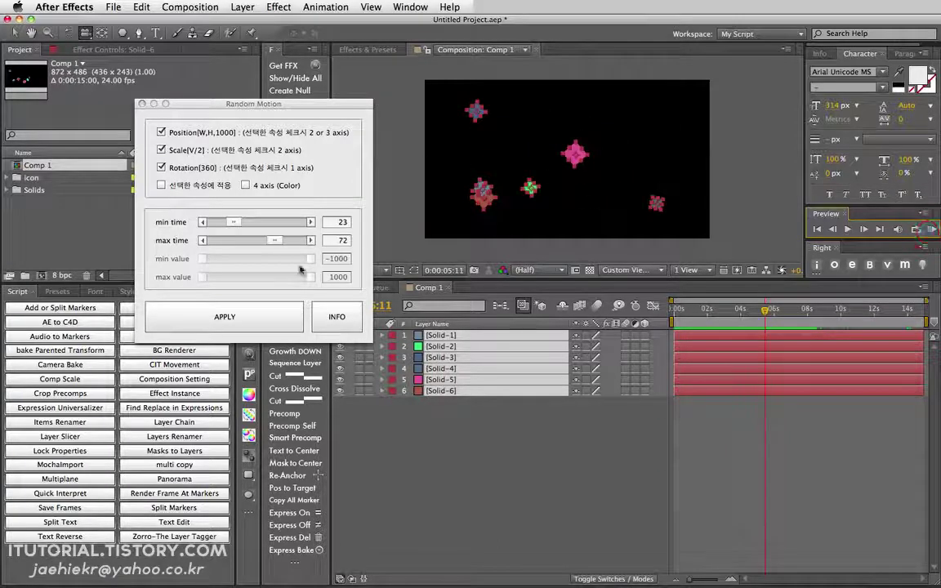
Step: Set Random Motion's min time to 4, apply it to the six solids and preview the animation
click(231, 222)
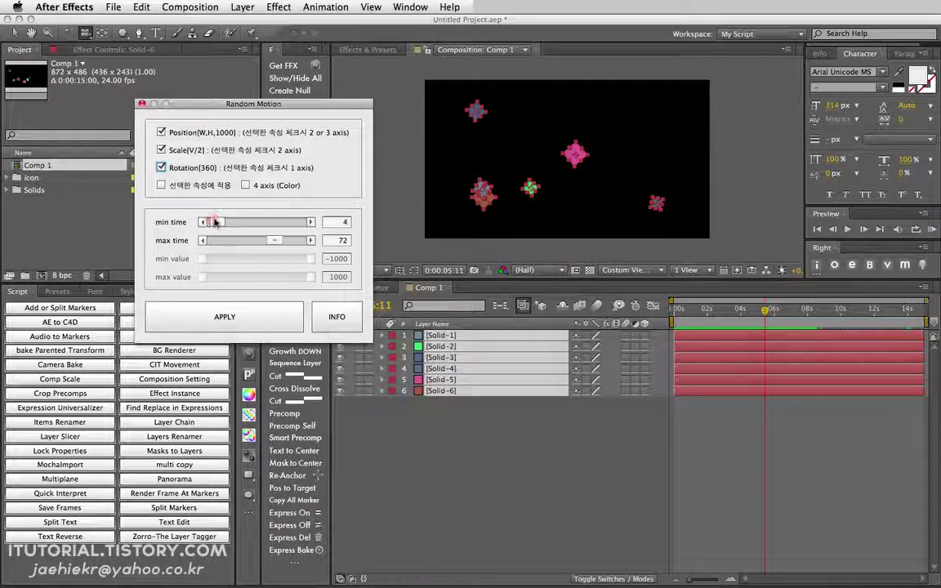
click(269, 316)
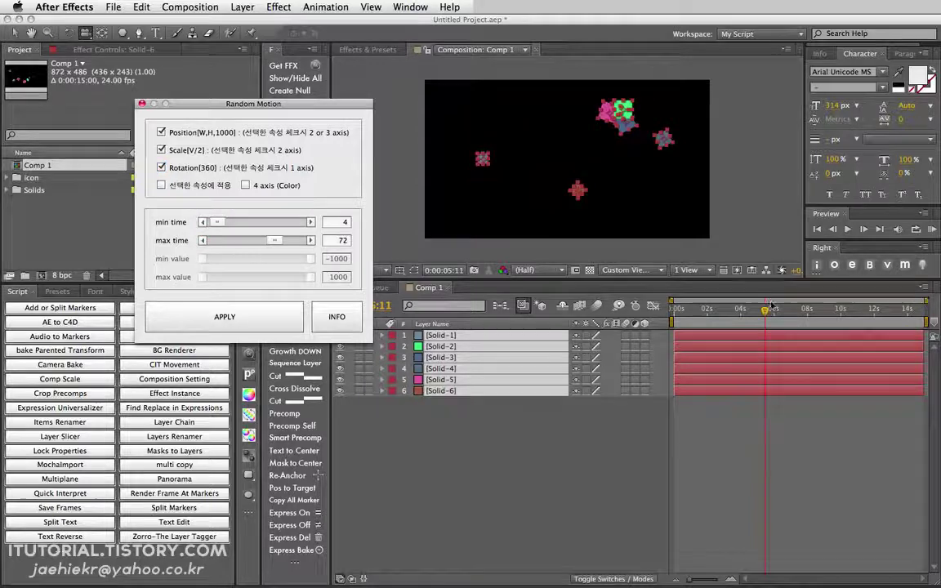
click(931, 230)
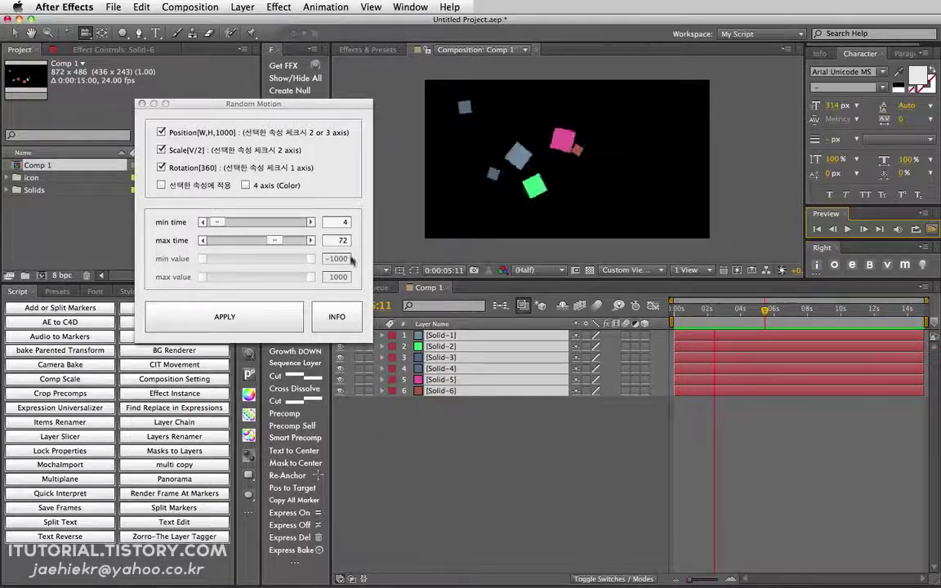
click(933, 229)
click(932, 229)
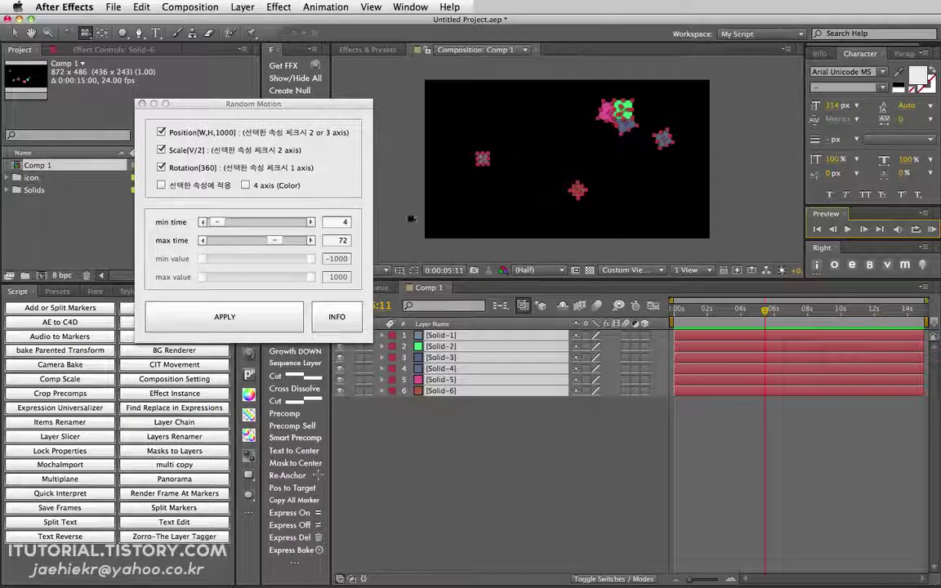
Step: Set Random Motion's min time and max time both to 30, apply it to the six solids and preview
click(306, 204)
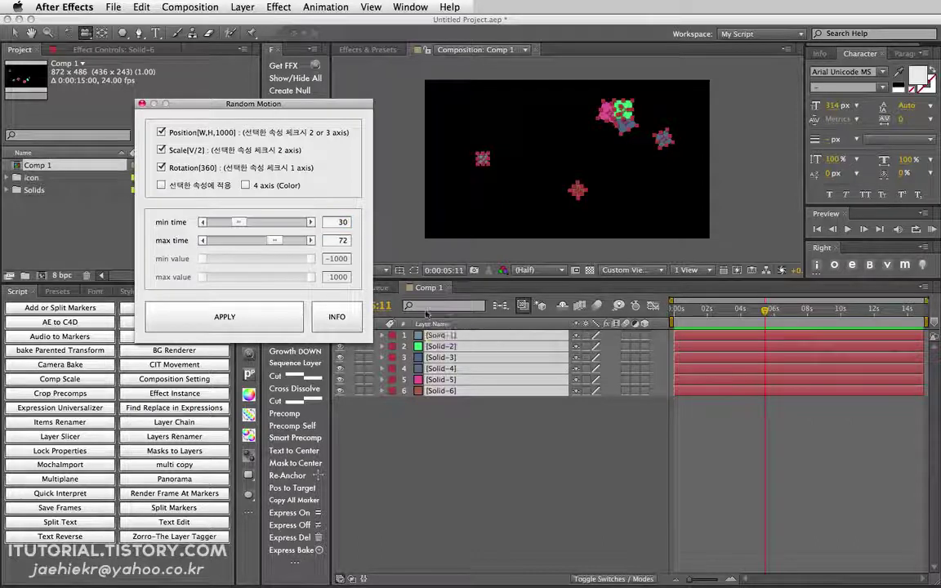
text(30)
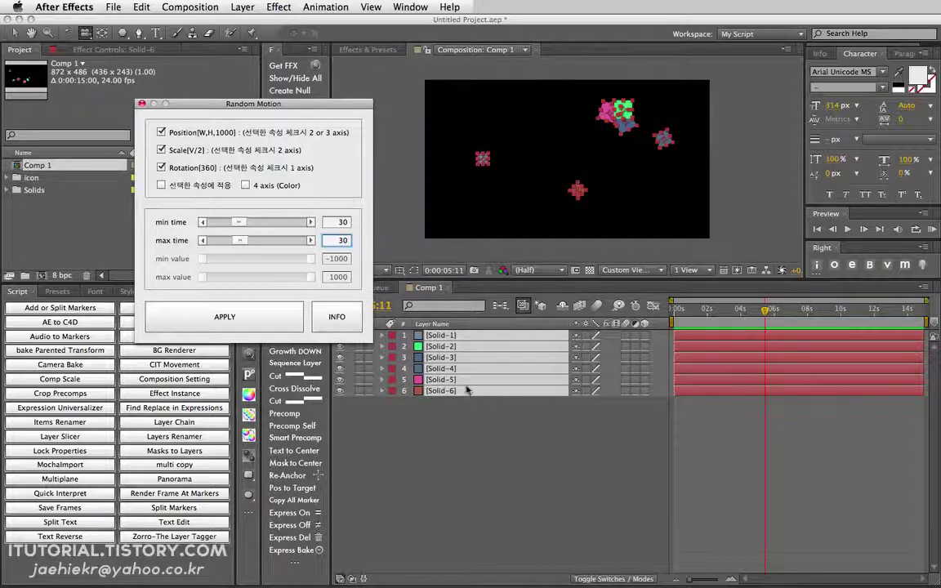
click(473, 425)
click(439, 337)
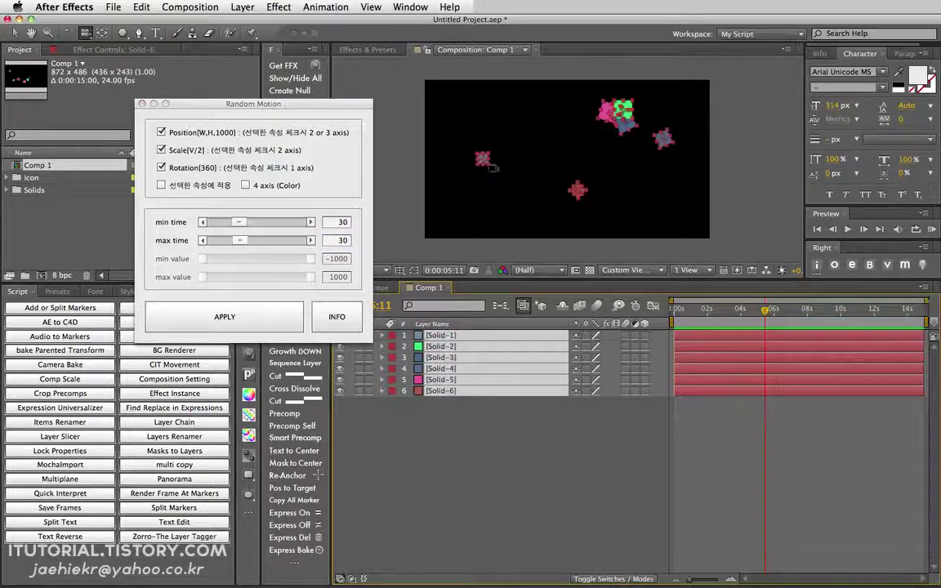
click(270, 314)
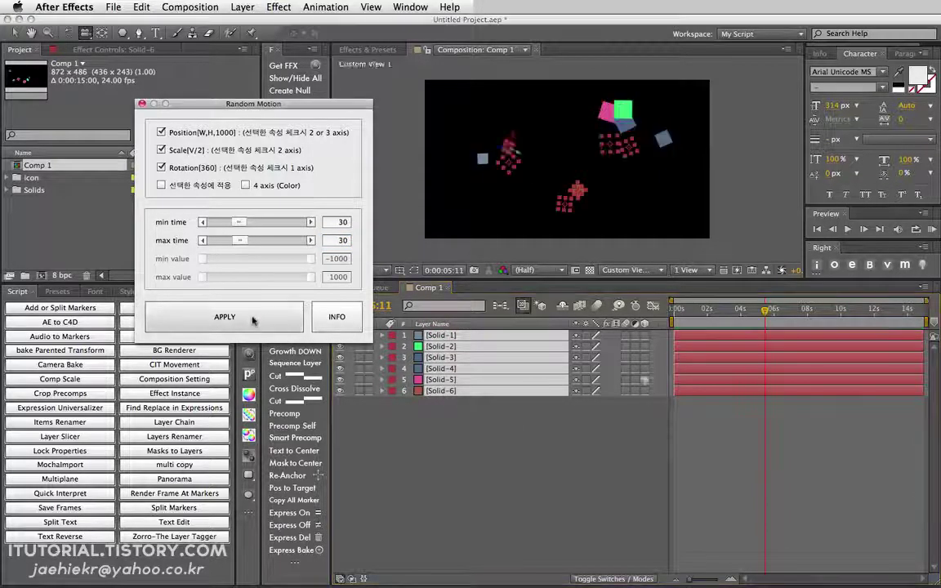
click(931, 228)
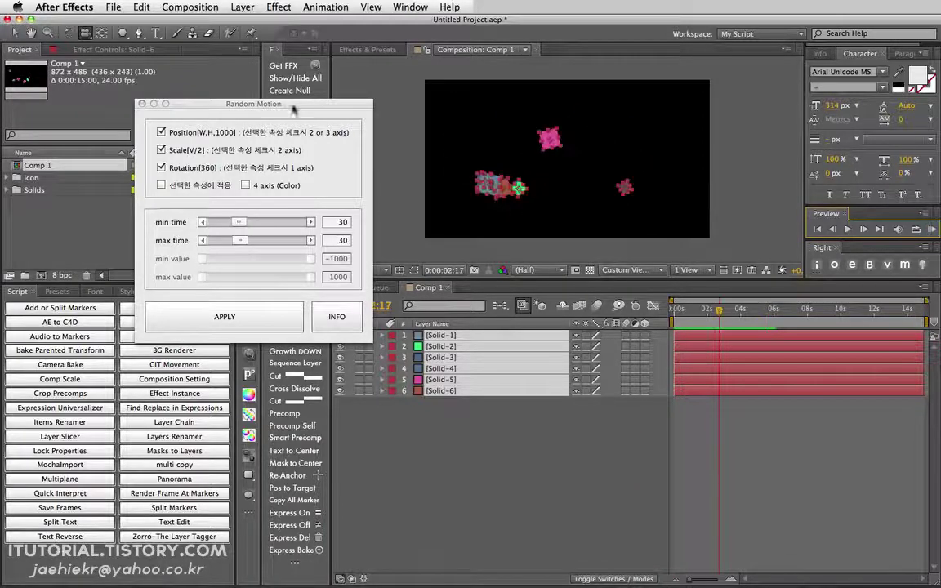
Step: Set Random Motion's min time to 10 and max time to 64
drag(294, 109, 247, 113)
drag(193, 226, 220, 244)
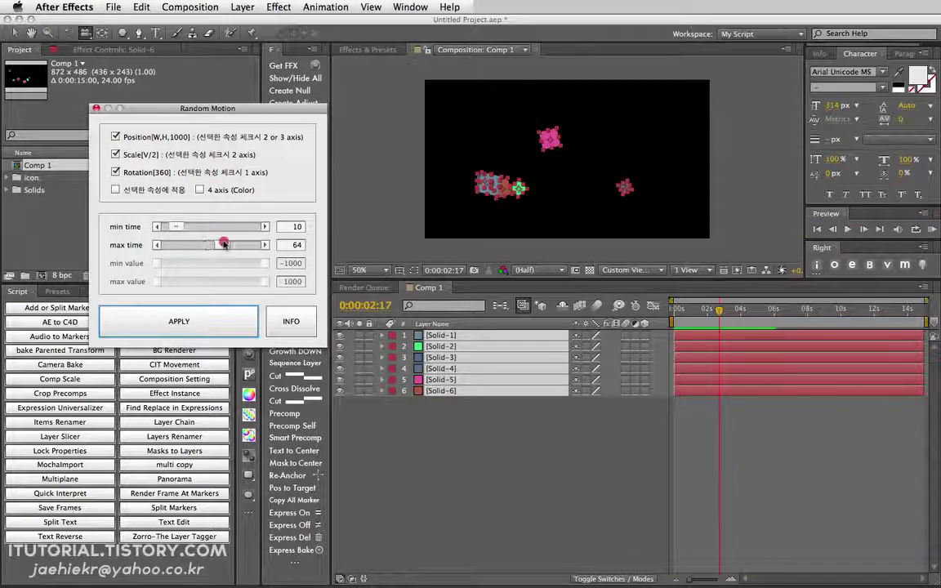
drag(232, 109, 232, 99)
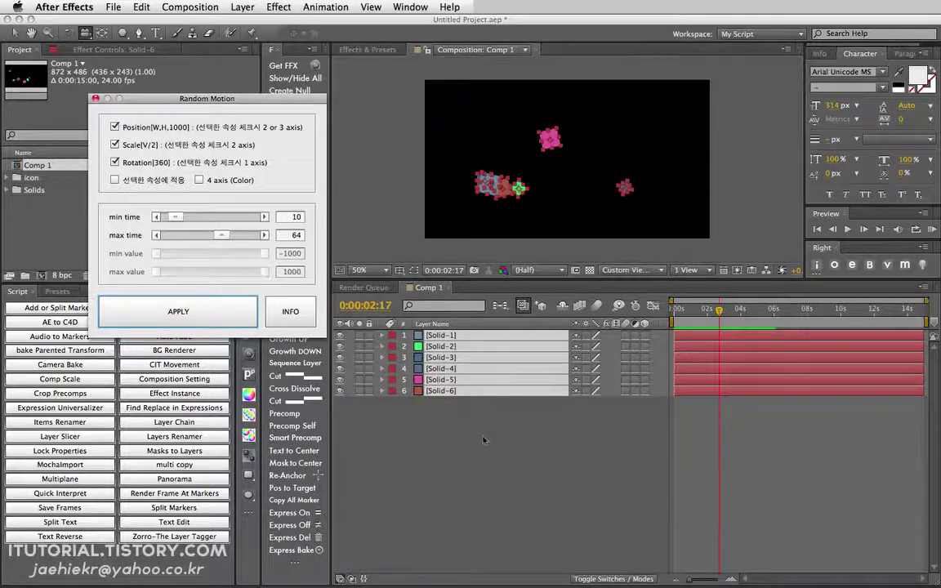
Step: Delete the six solids from Comp 1 and create a single 100-pixel solid
click(425, 338)
key(Delete)
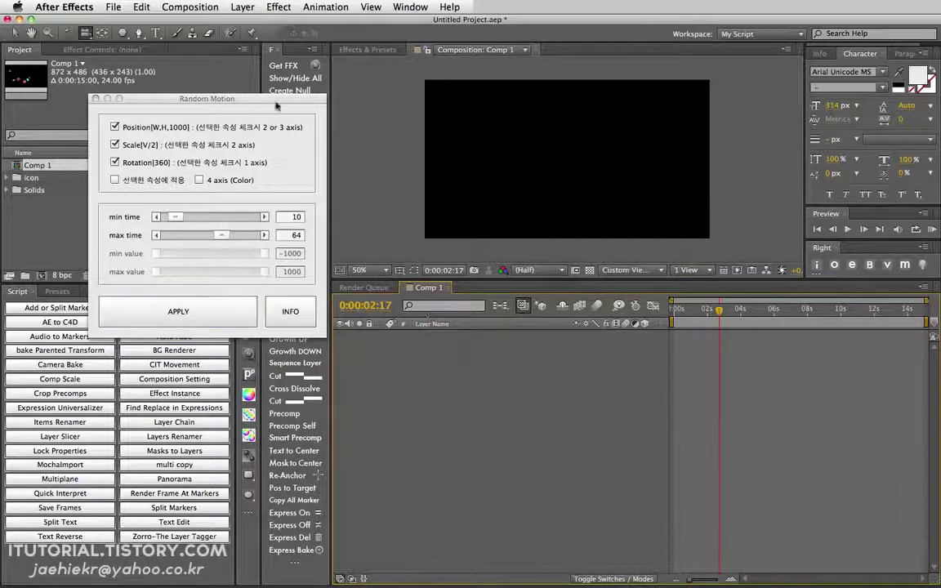
drag(262, 98, 249, 169)
click(319, 139)
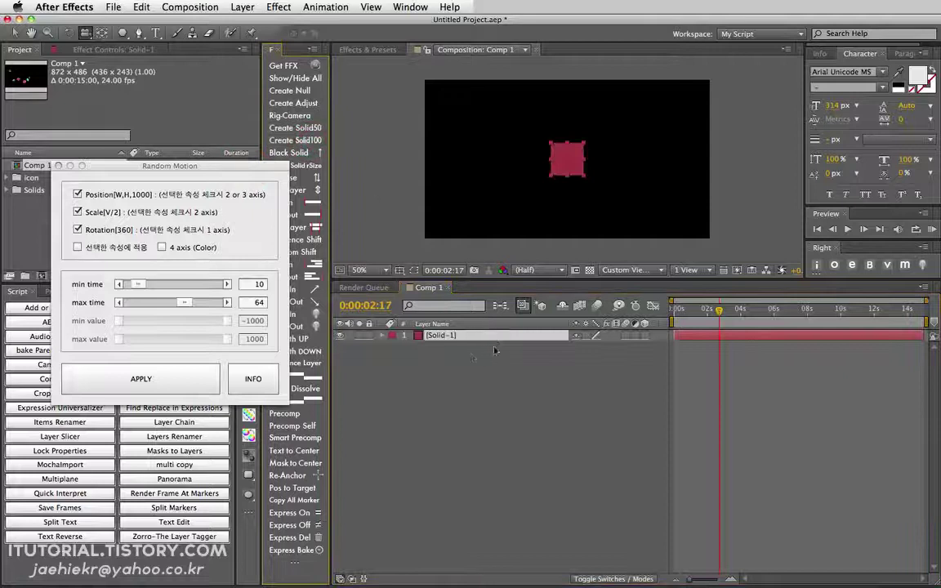
Step: Apply the Circle effect from the Generate category to the new solid
click(278, 7)
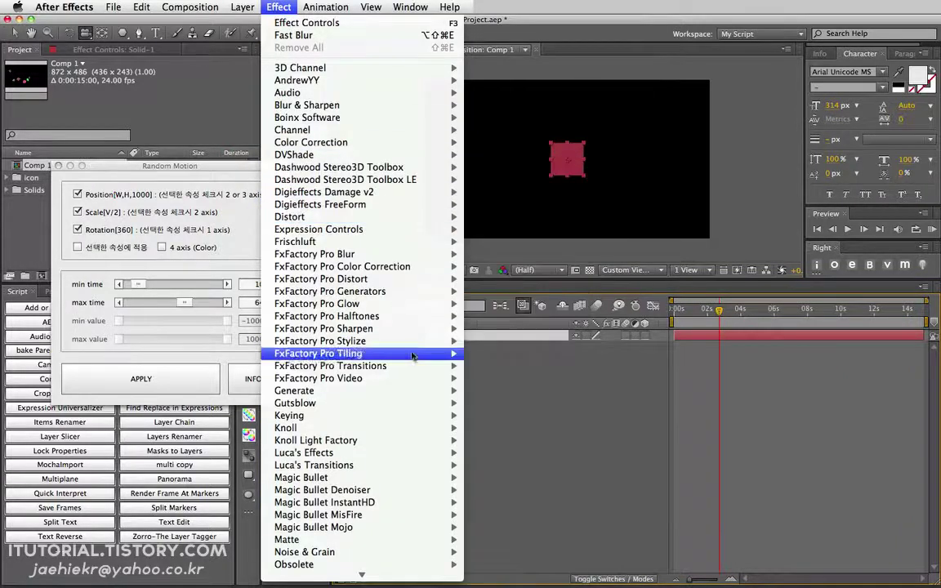
mouse_move(408, 390)
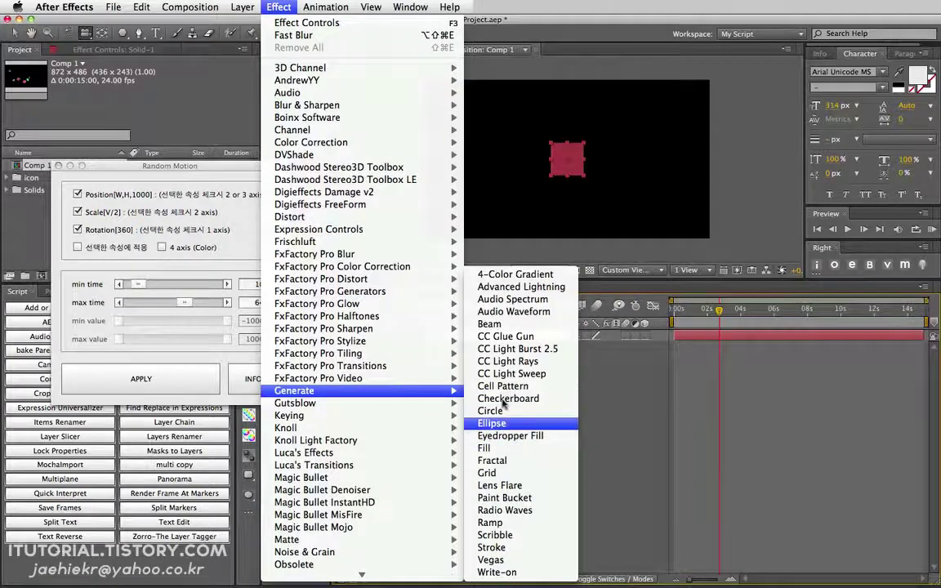
click(494, 410)
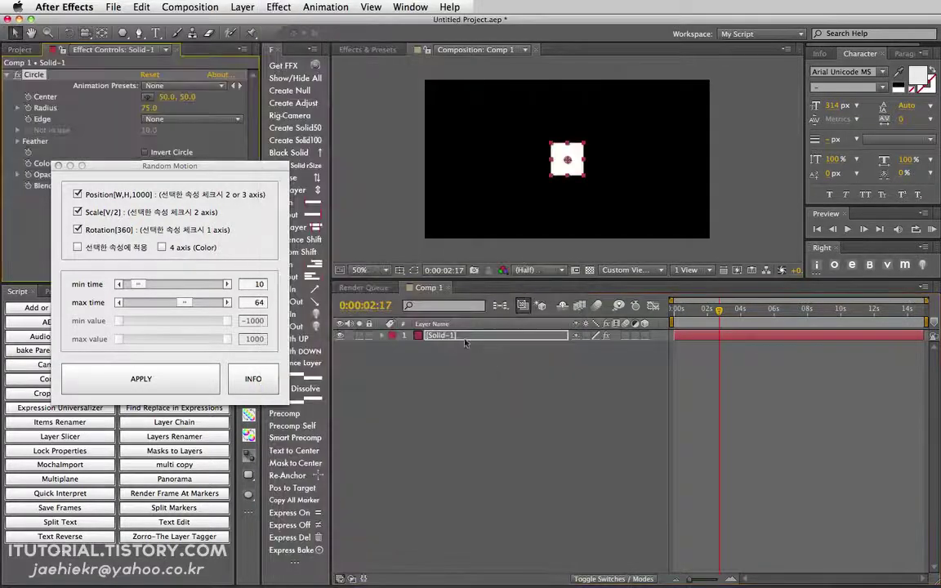
Step: Reveal the Circle effect's properties under the solid layer and reduce its Radius to 37
click(381, 336)
click(393, 347)
click(404, 357)
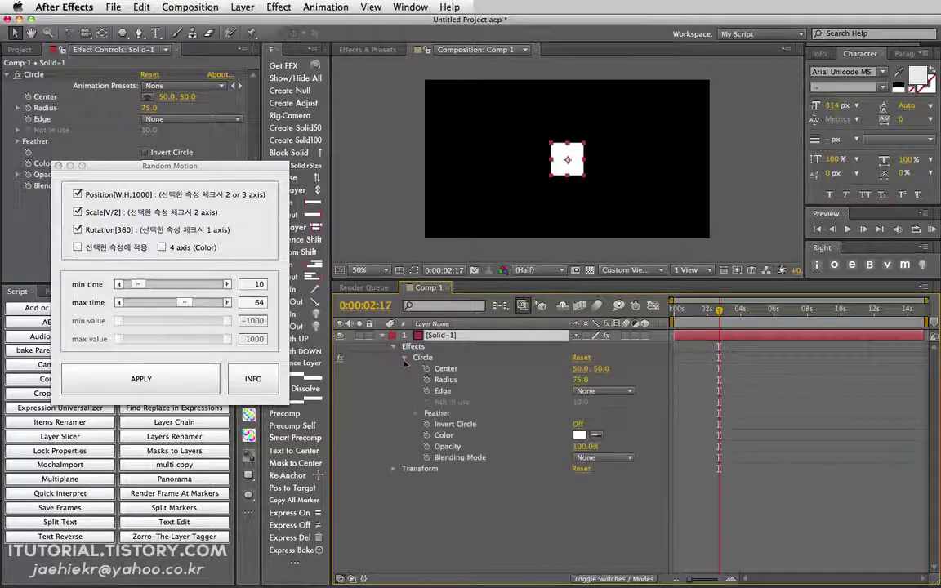
click(448, 380)
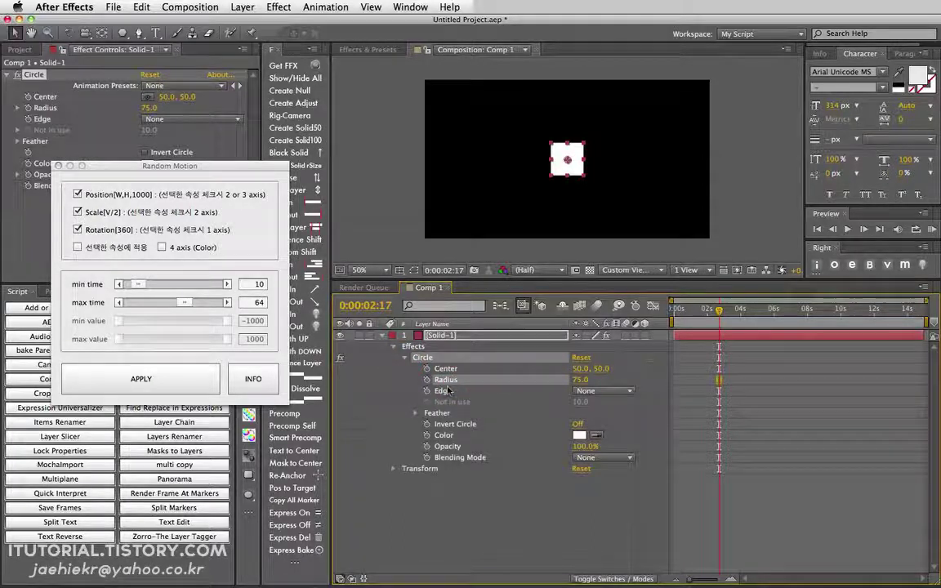
drag(578, 379, 555, 374)
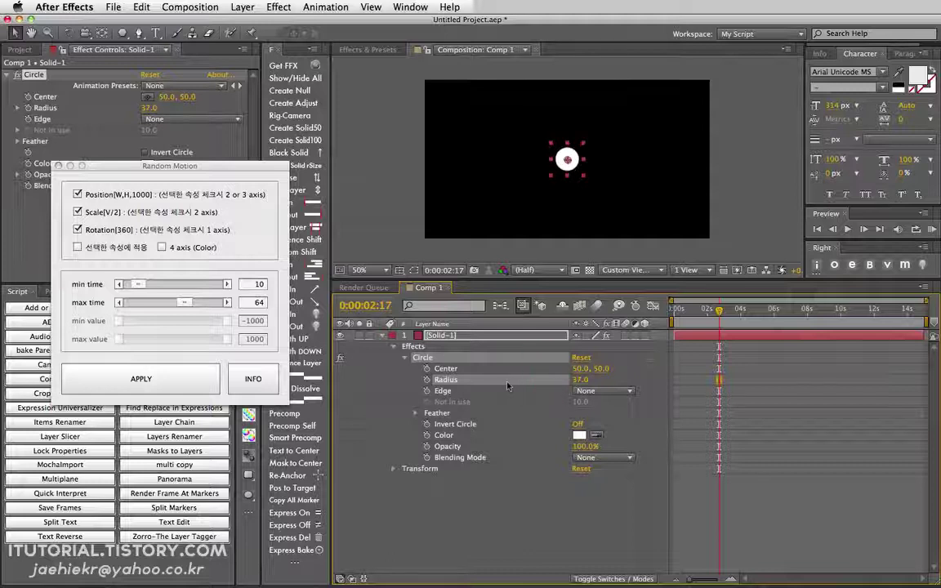
Step: Disable Position, Scale and Rotation in Random Motion and enable applying to the selected property (선택한 속성에 적용)
click(78, 195)
click(78, 212)
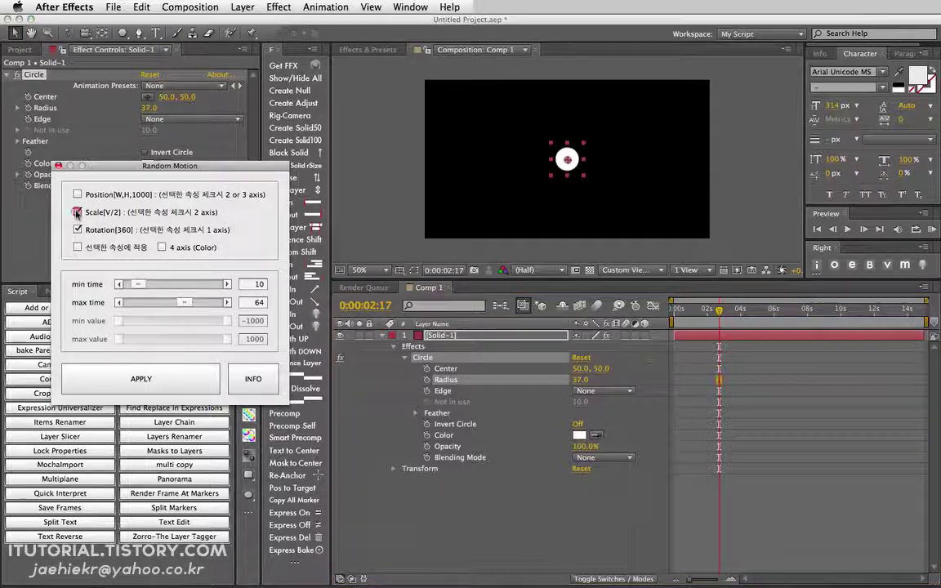
click(78, 229)
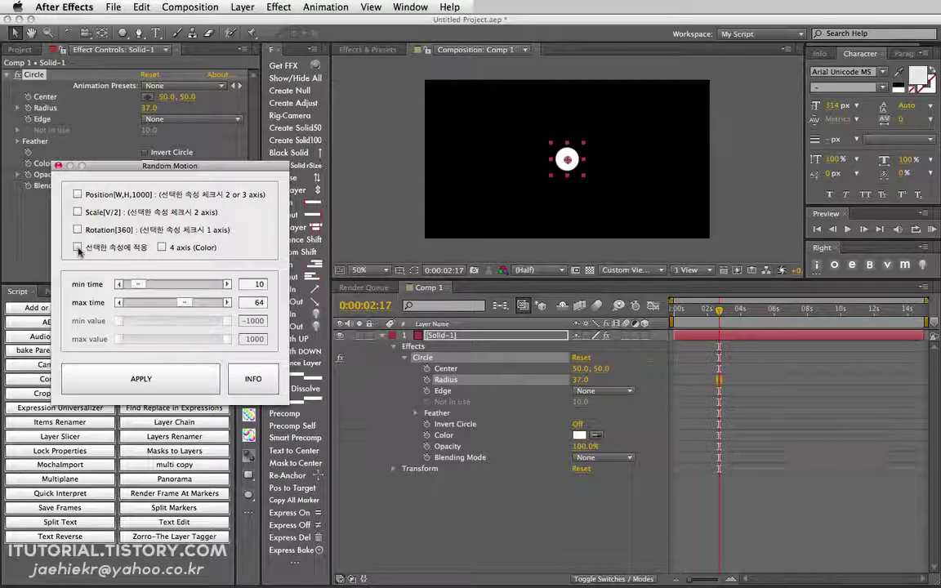
click(78, 249)
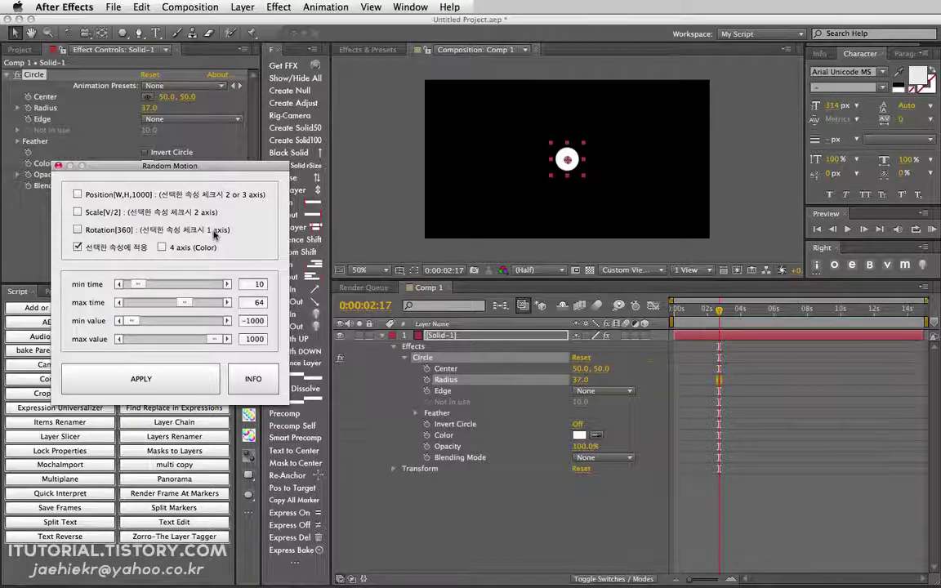
Step: Select the Circle effect's Radius property and reduce it to 29
click(455, 381)
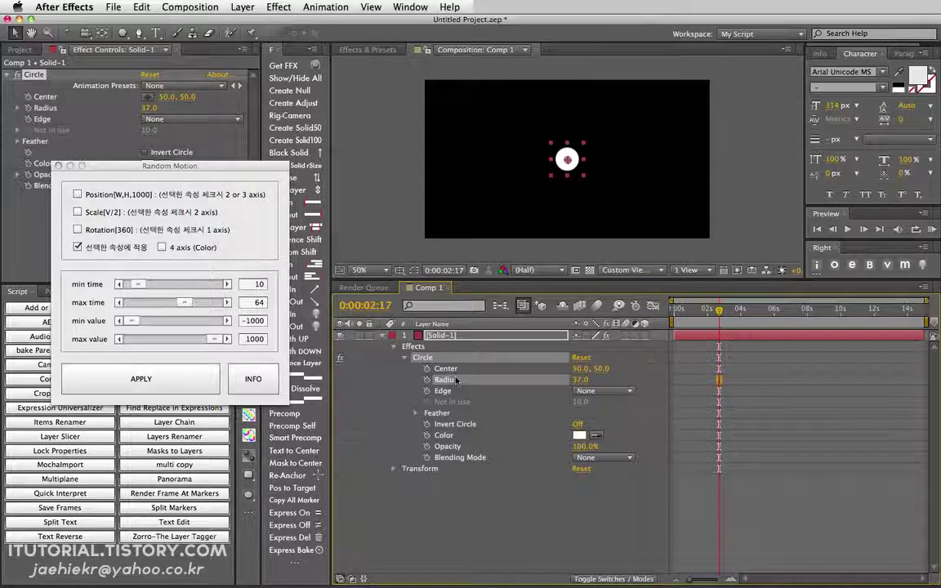
mouse_move(580, 380)
mouse_down()
mouse_move(565, 380)
mouse_move(594, 379)
mouse_move(574, 385)
mouse_up()
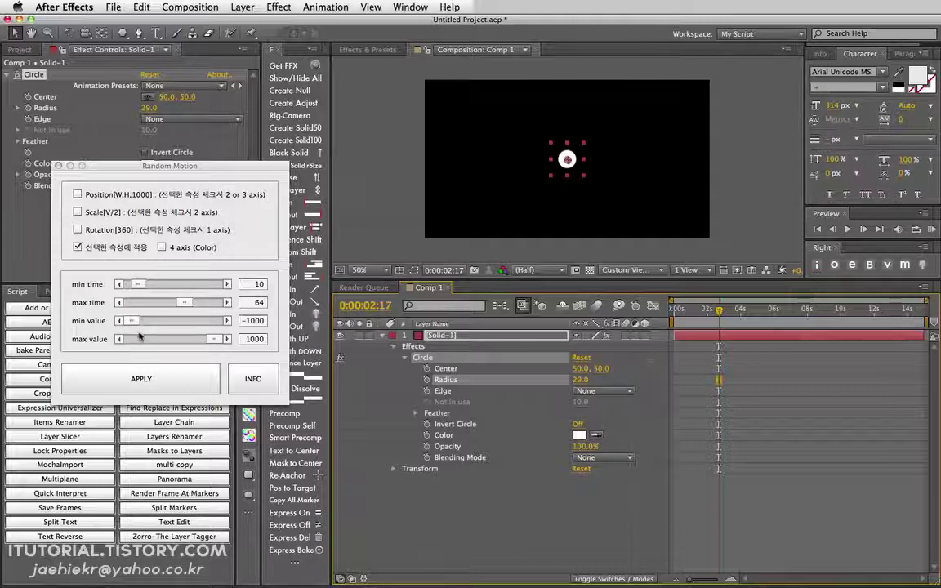
Step: Keep applying to the selected property (선택한 속성에 적용) enabled and set the Circle effect's Radius to 27
click(77, 248)
click(76, 248)
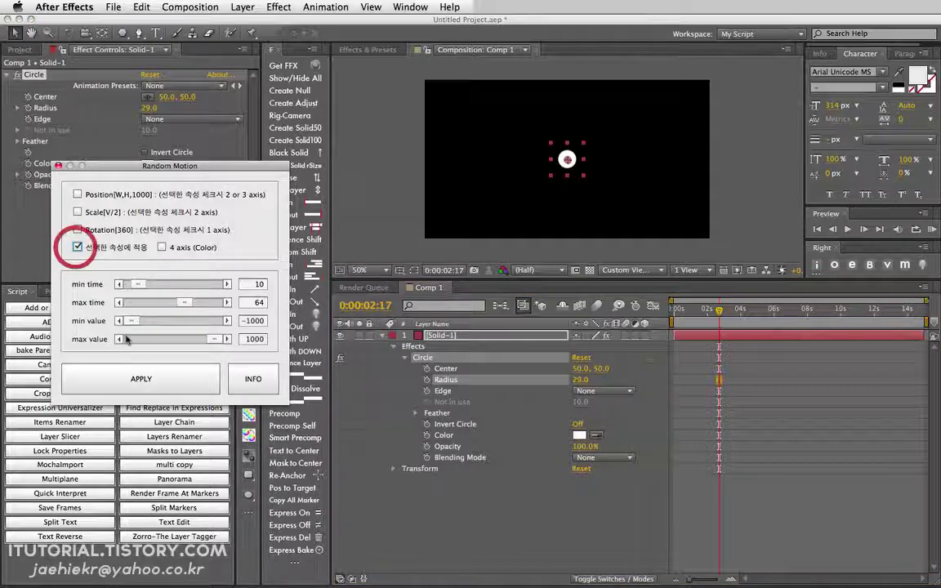
click(571, 391)
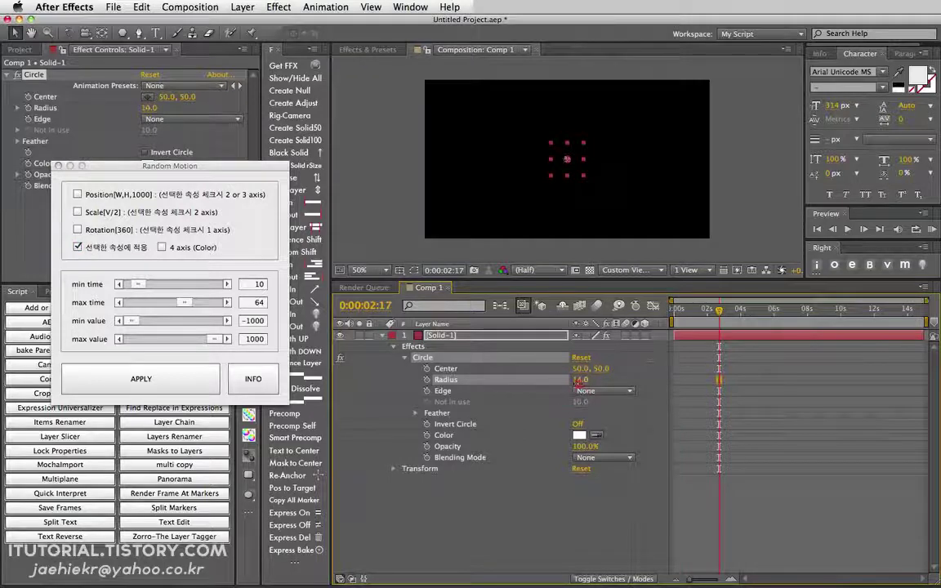
drag(581, 382, 522, 343)
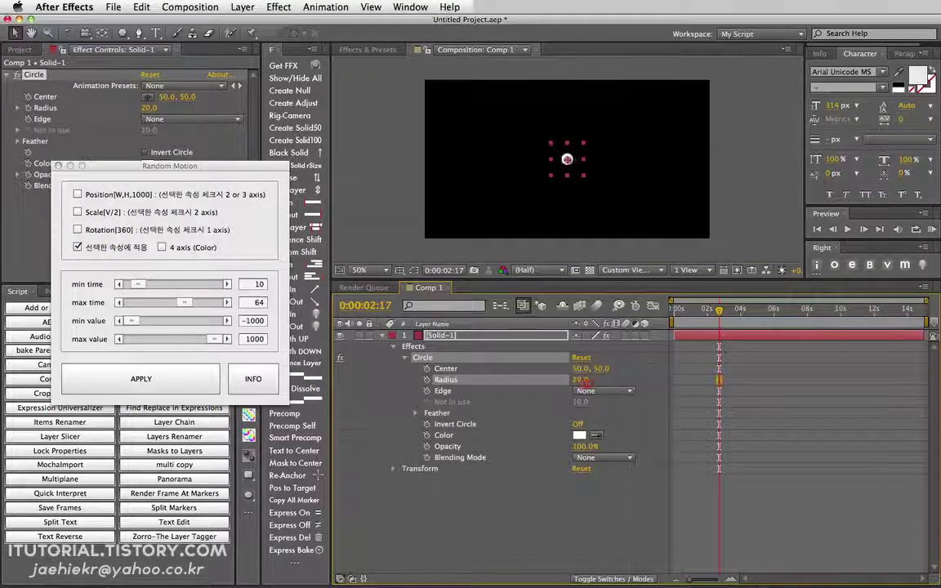
Step: Set Random Motion's min value to 10 and max value to 40, keeping the Circle's Radius property selected
click(260, 323)
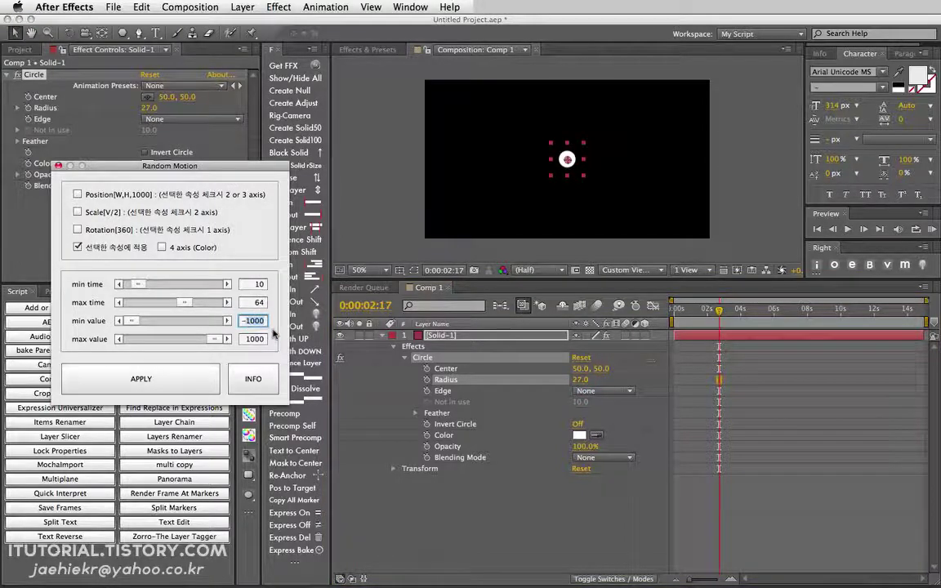
text(-10)
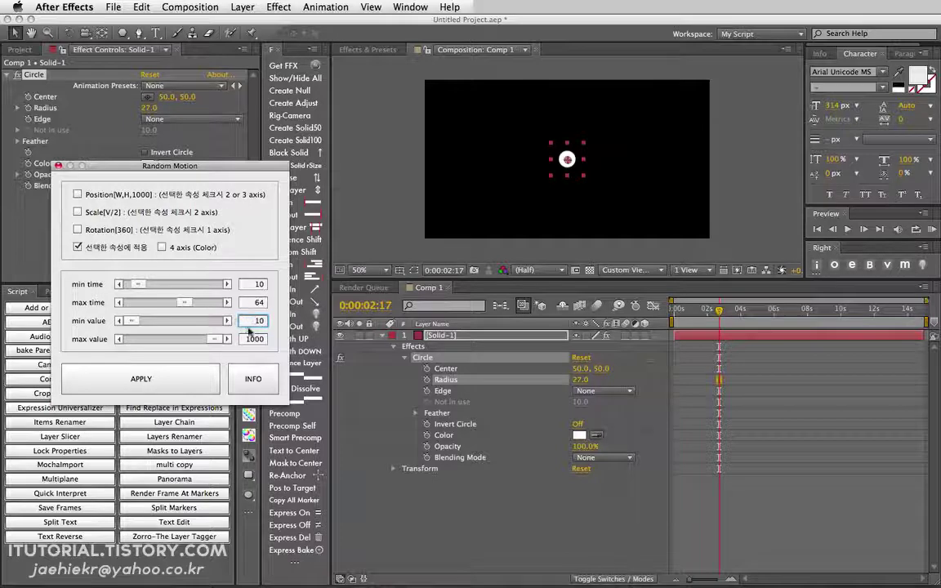
key(Tab)
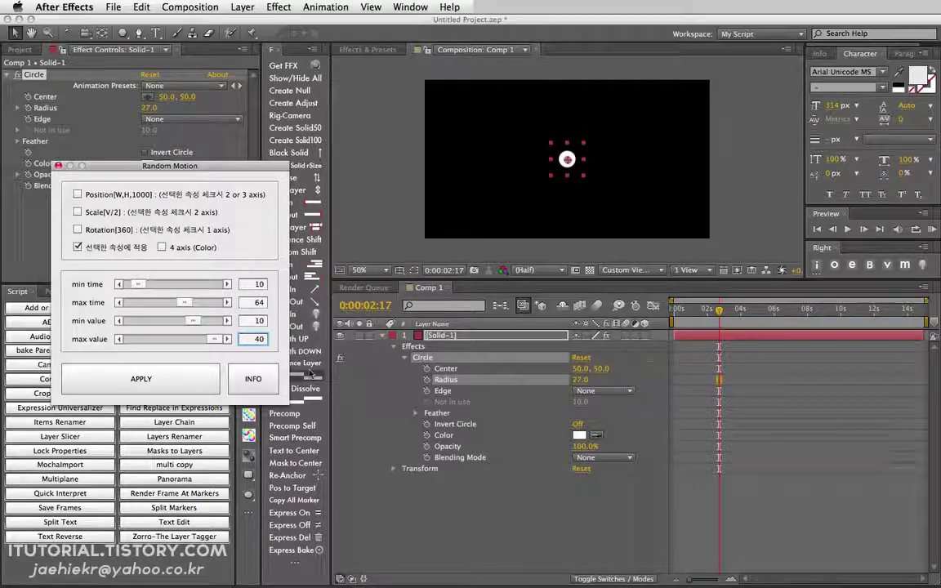
click(463, 386)
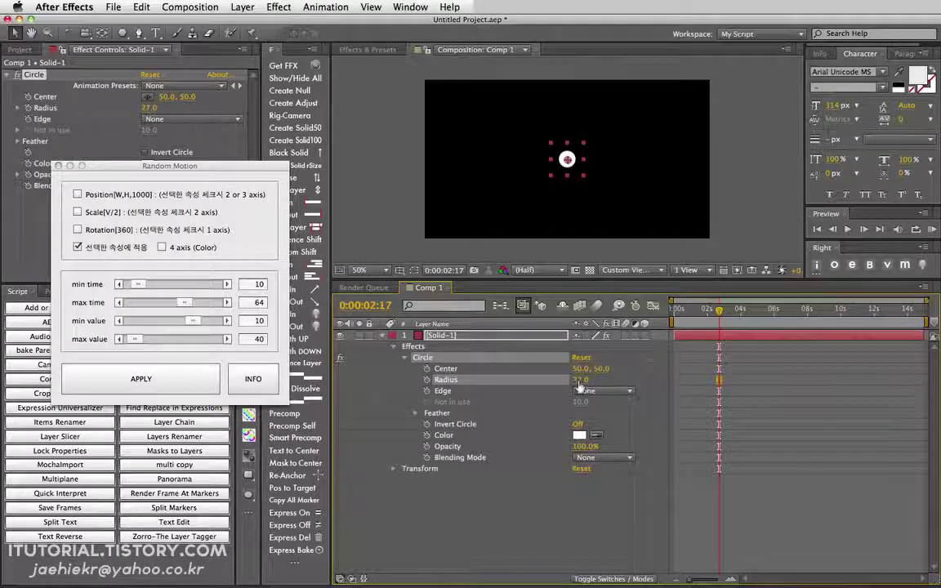
Step: Enable Rotation for a one-axis property, apply Random Motion to the selected Radius, and scrub the timeline to 0:00:05:05
click(78, 229)
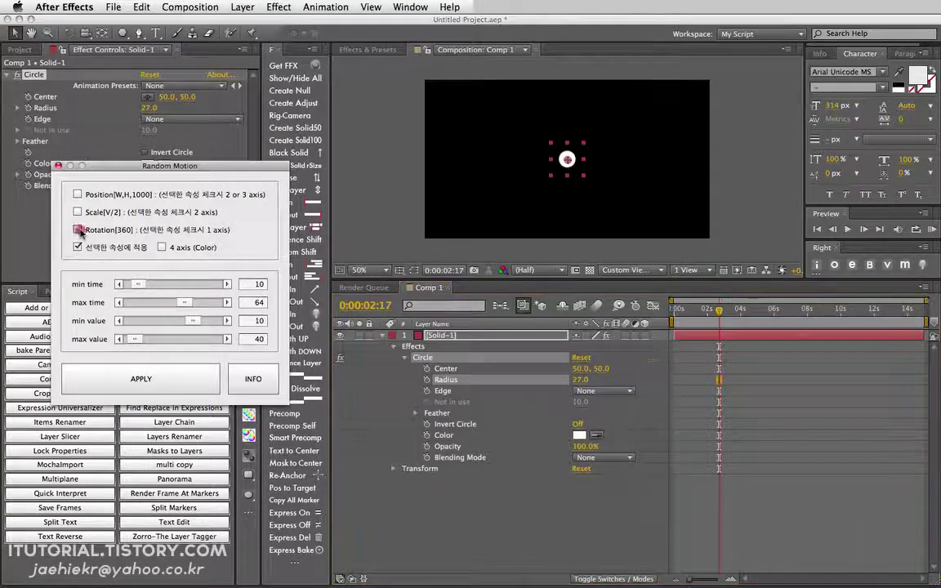
click(78, 230)
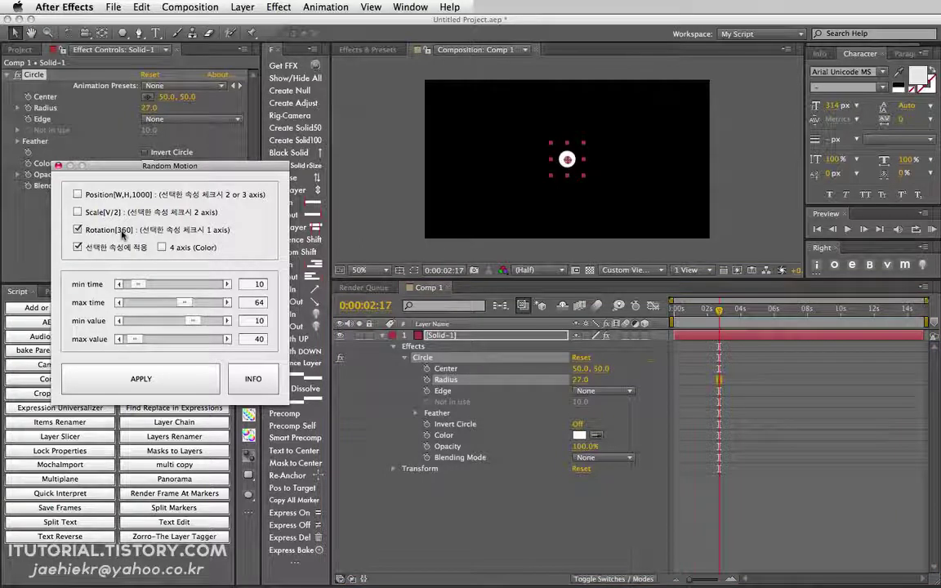
click(199, 378)
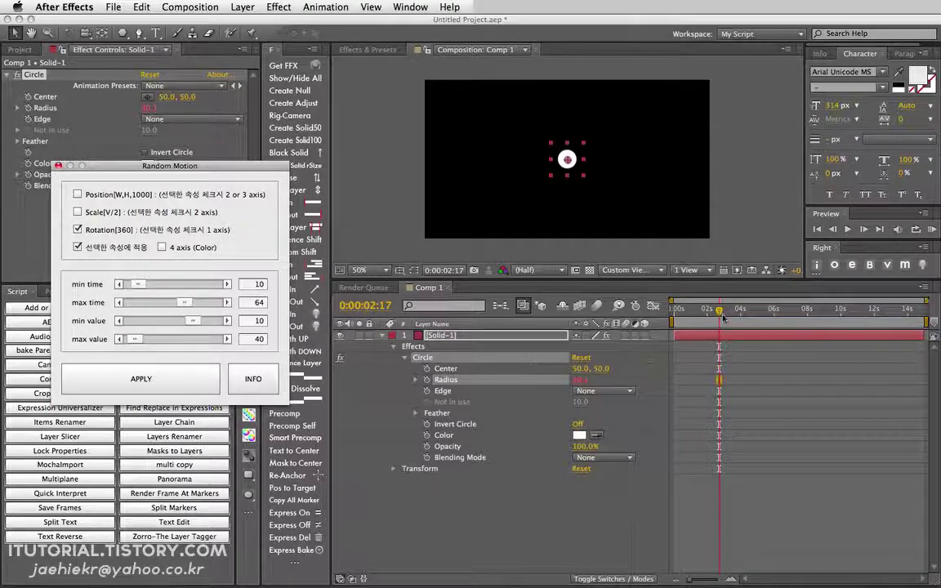
drag(718, 317, 762, 324)
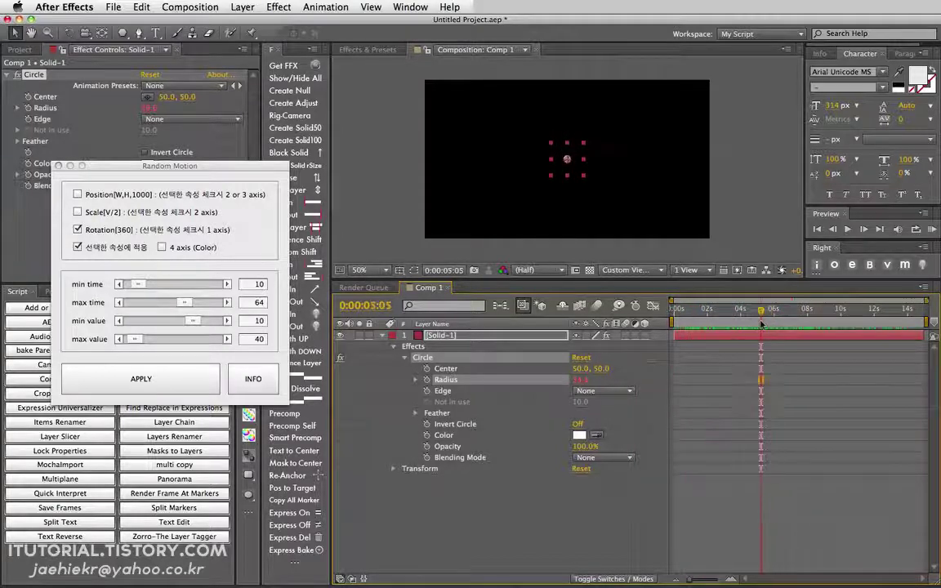
Step: Set Random Motion's min time to 4 and max time to 24, and reapply it to the Radius
mouse_move(139, 290)
mouse_down()
mouse_move(123, 286)
mouse_move(151, 304)
mouse_up()
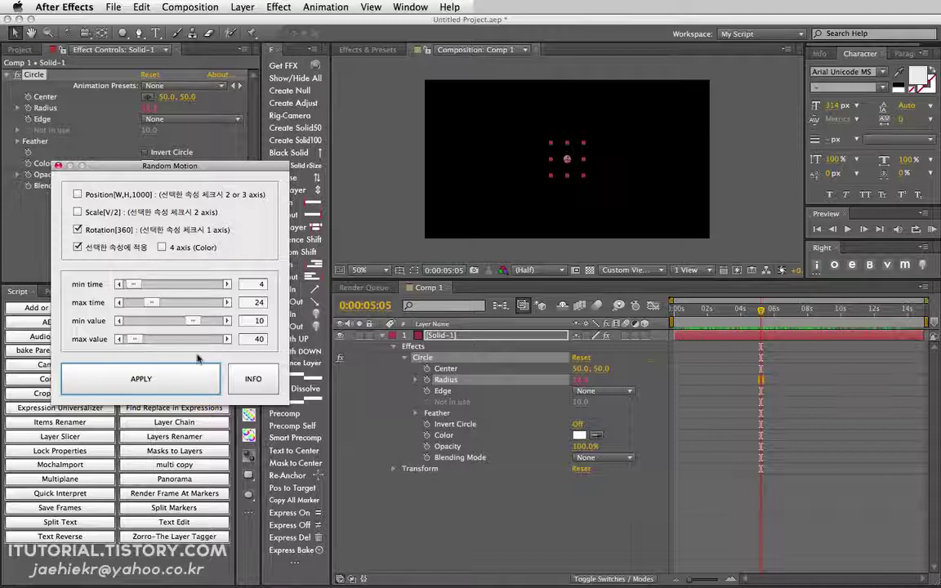
click(196, 381)
click(693, 311)
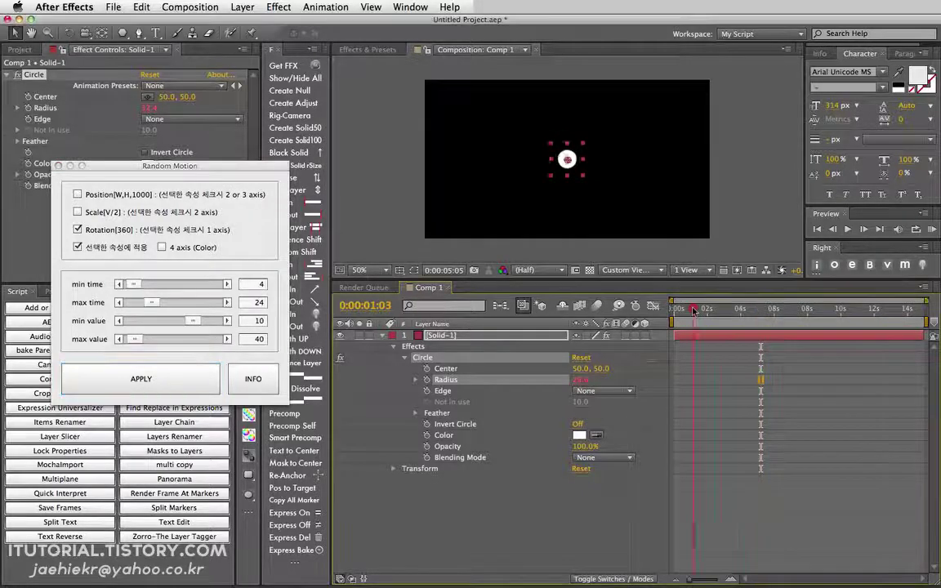
Step: Play a RAM preview of the circle's random radius animation, then stop it
click(930, 231)
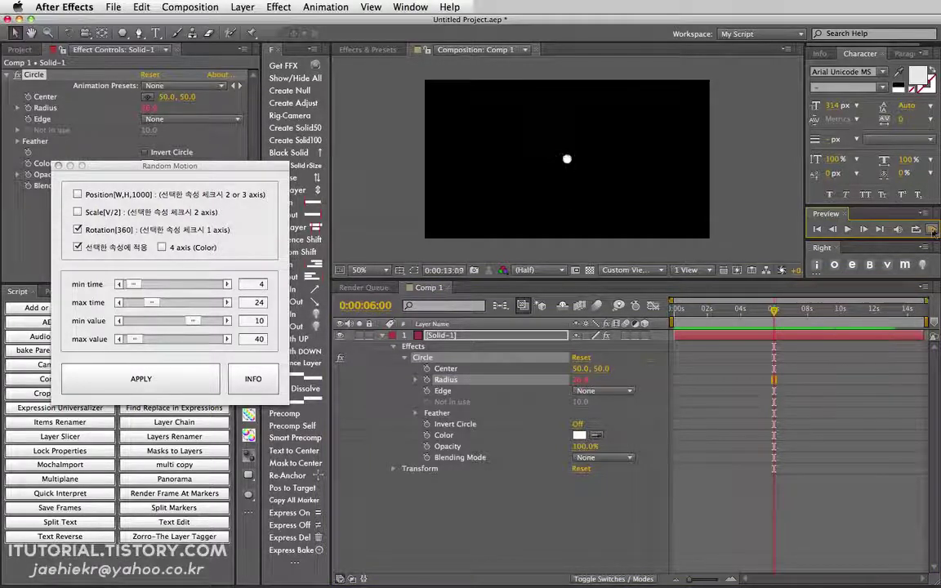
click(931, 231)
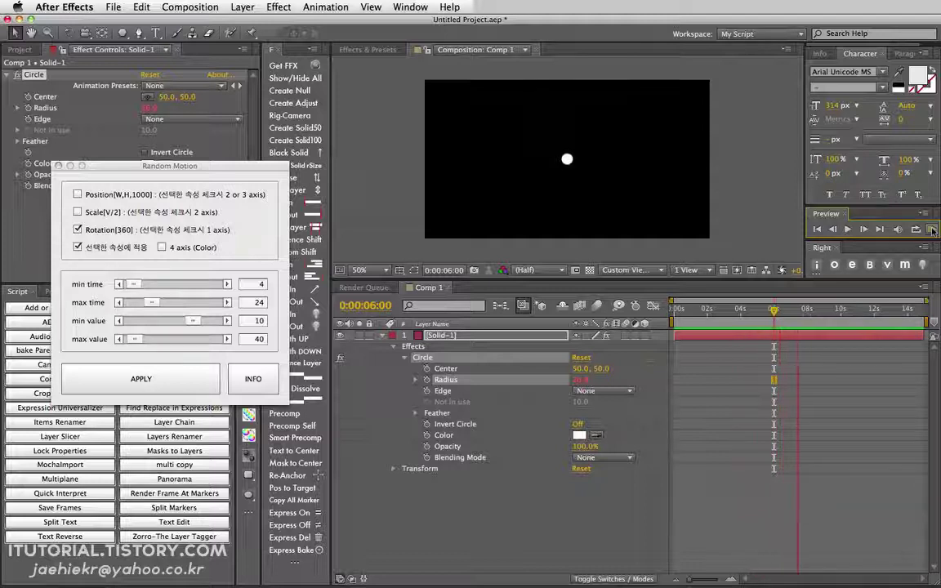
click(782, 332)
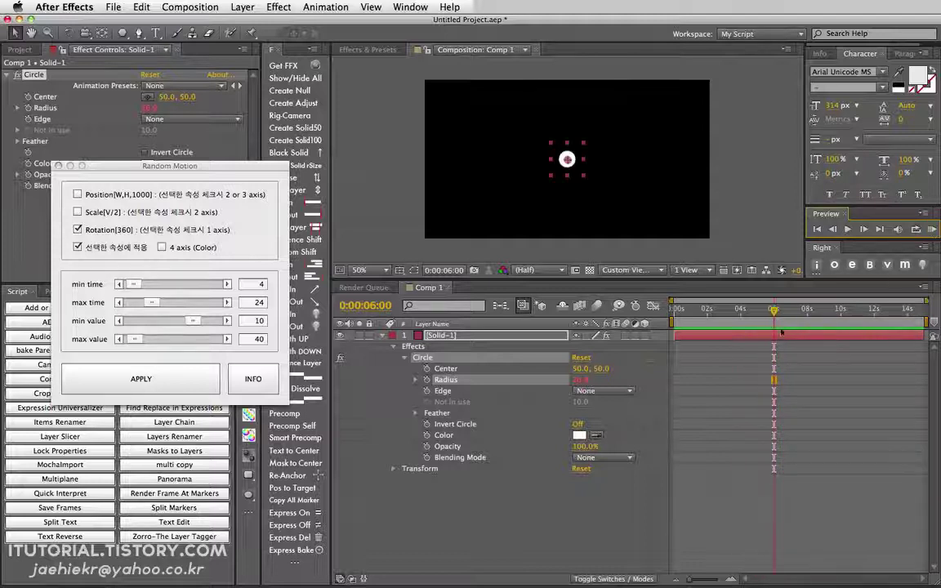
Step: Delete the solid layer carrying the Circle effect from Comp 1
drag(773, 310, 747, 312)
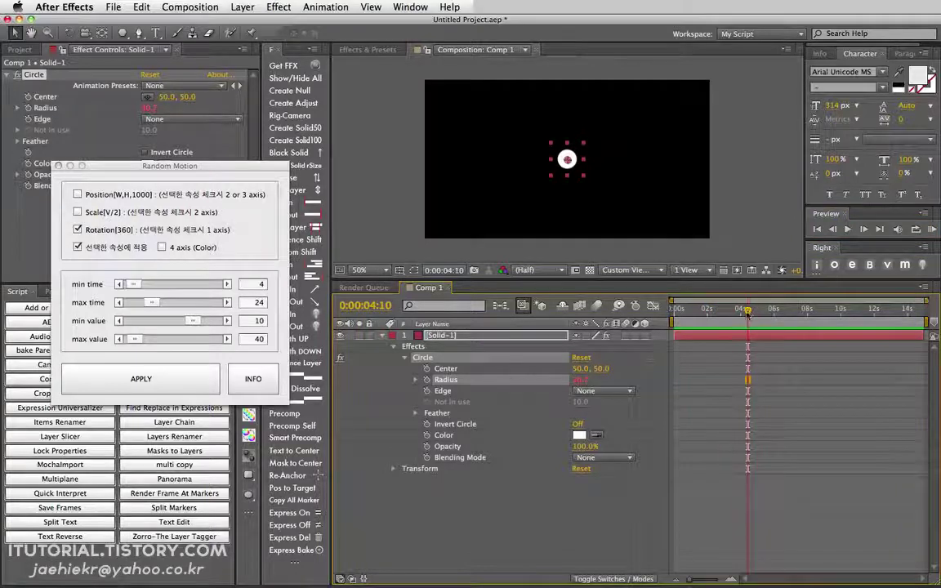
click(444, 341)
key(Delete)
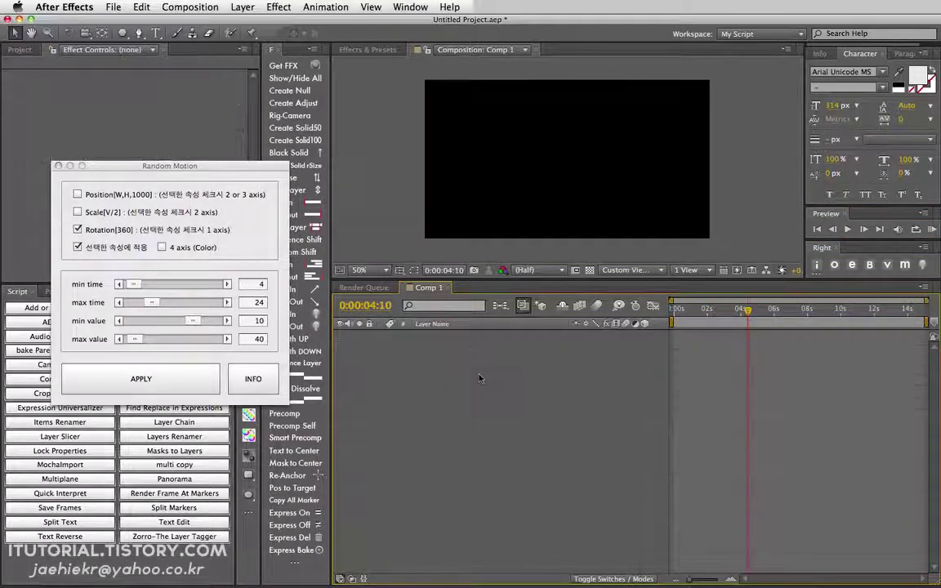
Step: Create a new green solid at the composition size of 872 × 486 px
click(239, 8)
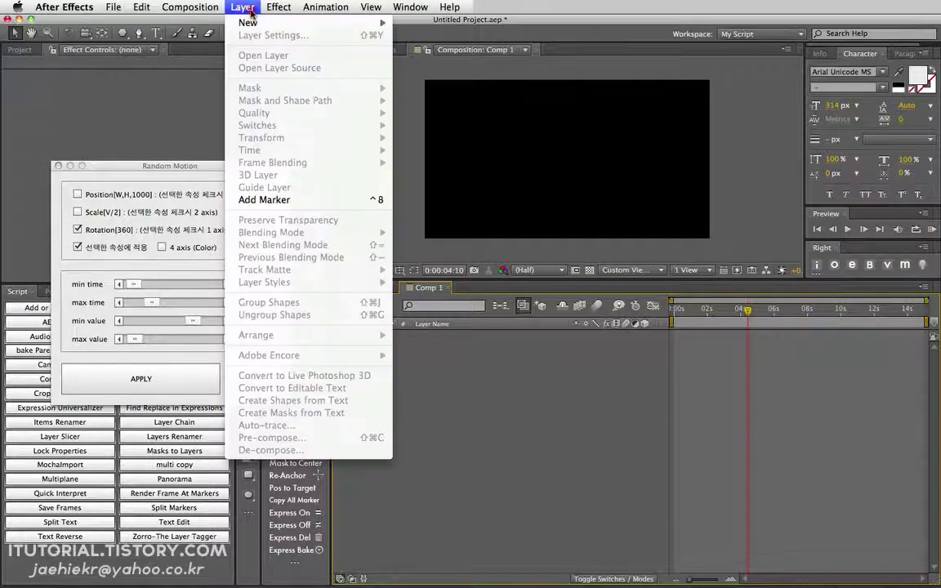
mouse_move(254, 23)
click(411, 38)
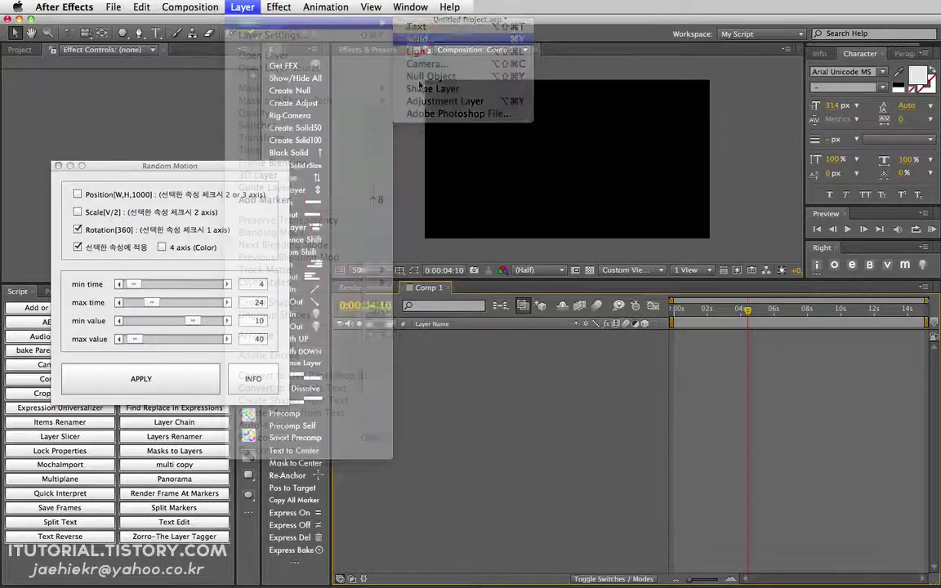
click(510, 307)
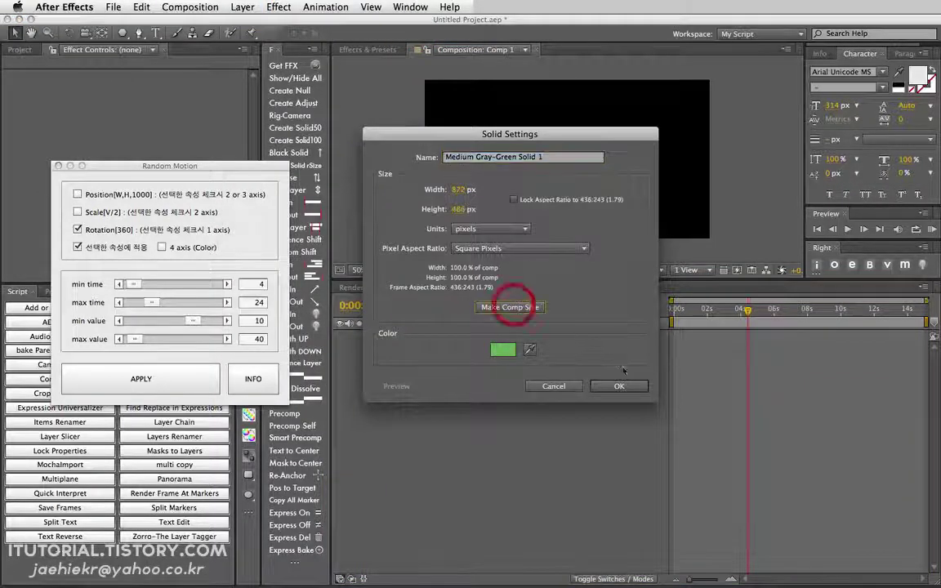
key(Return)
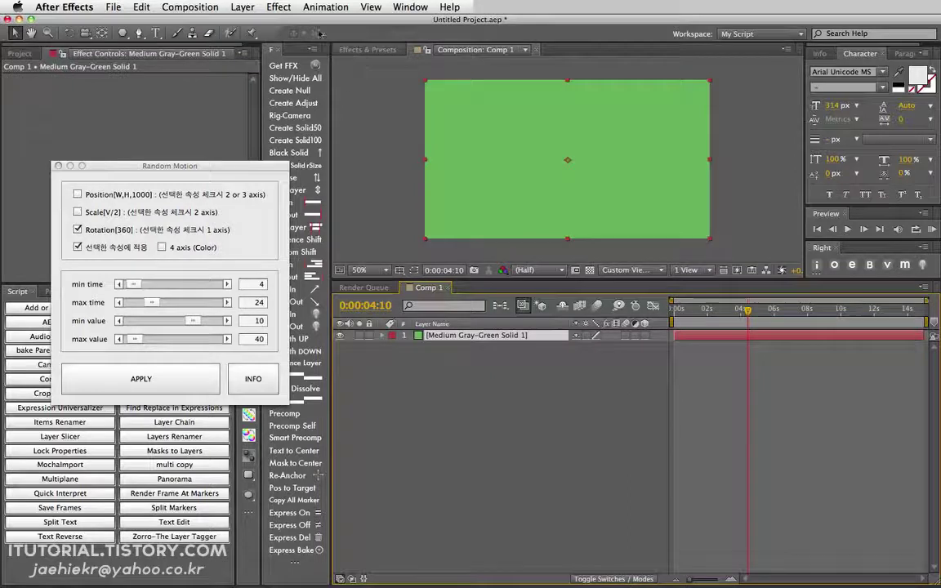
Step: Add a white Point light with 100% intensity and no cast shadows above the green solid
click(242, 8)
mouse_move(248, 23)
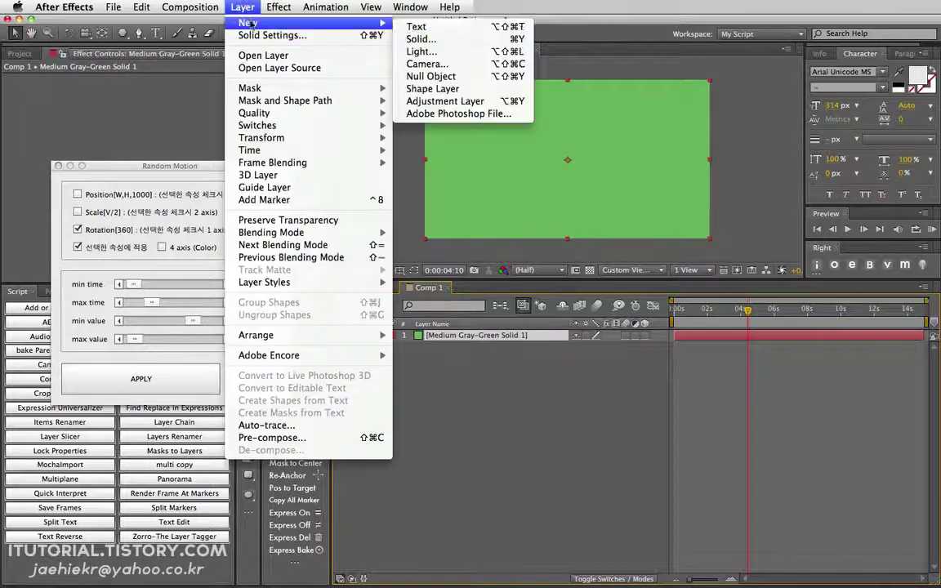
click(422, 51)
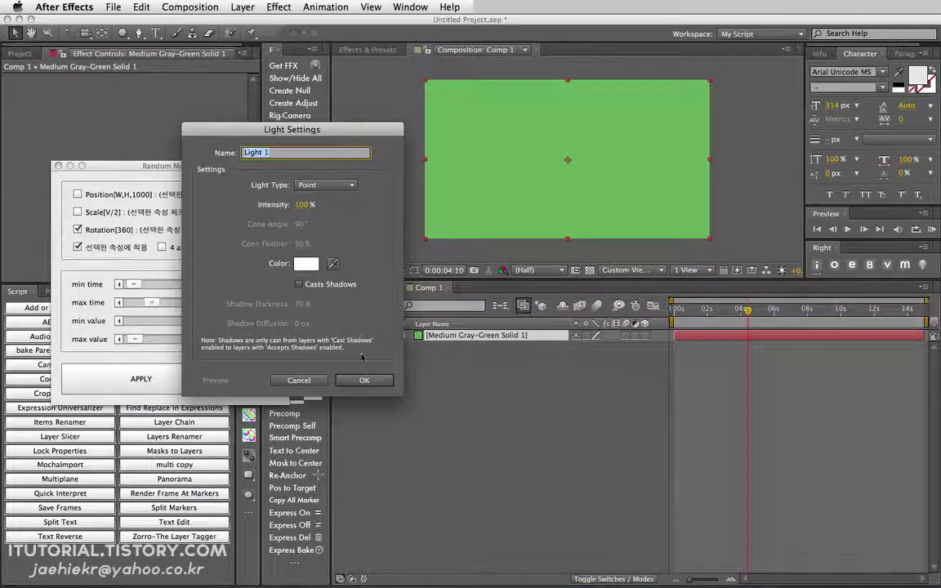
click(364, 379)
click(239, 199)
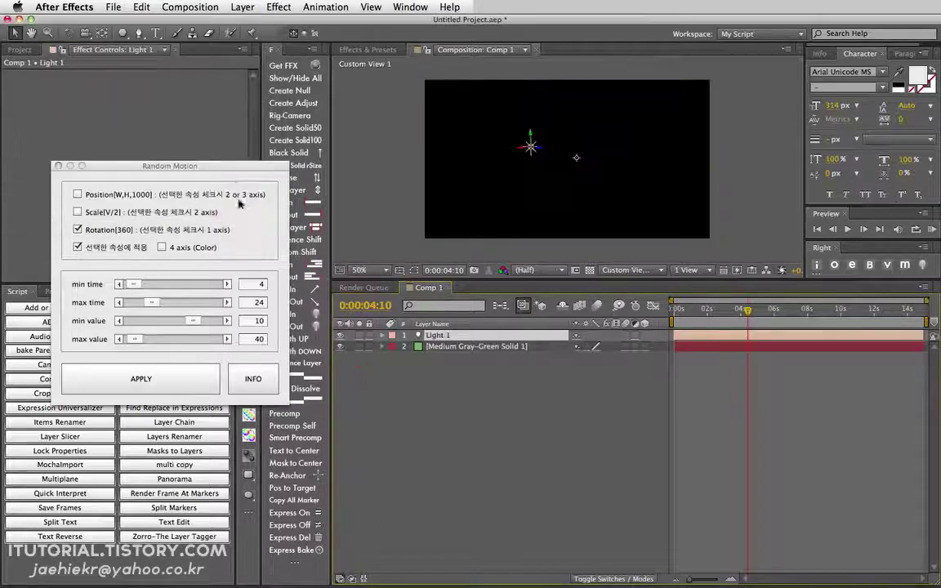
Step: Make the green solid a 3D layer and switch the composition view to Active Camera
click(646, 347)
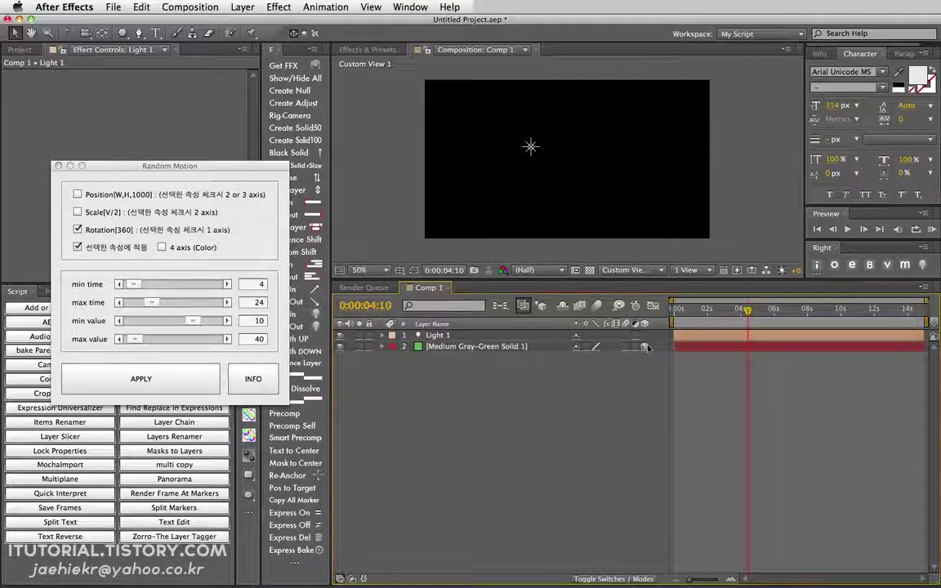
click(475, 346)
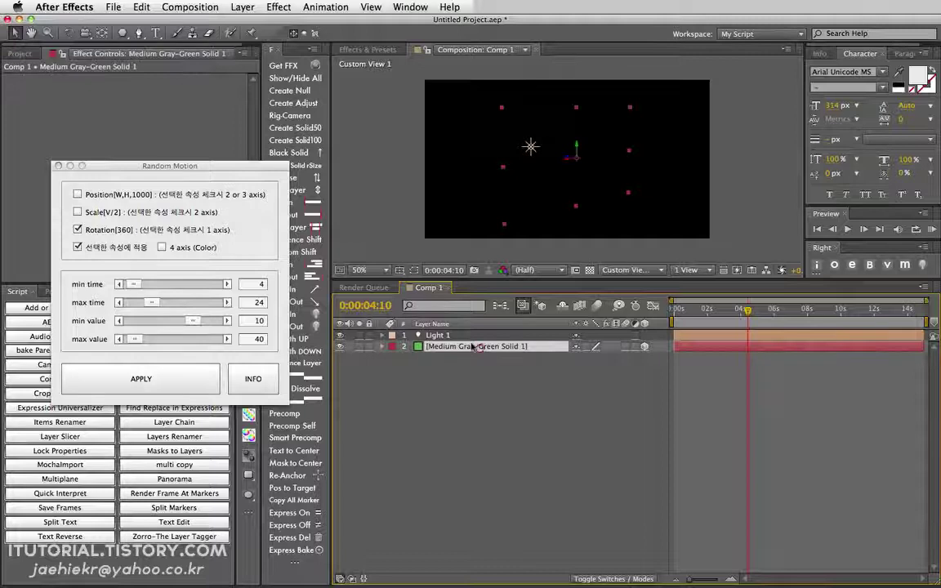
click(629, 270)
click(630, 278)
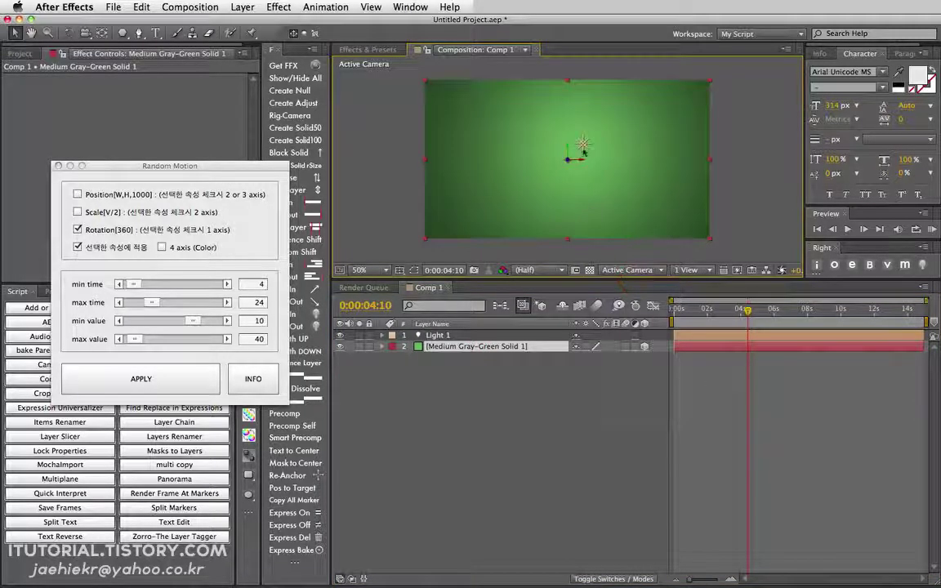
Step: Reveal the light layer's Light Options and reduce its Intensity to 64%
click(583, 149)
click(382, 335)
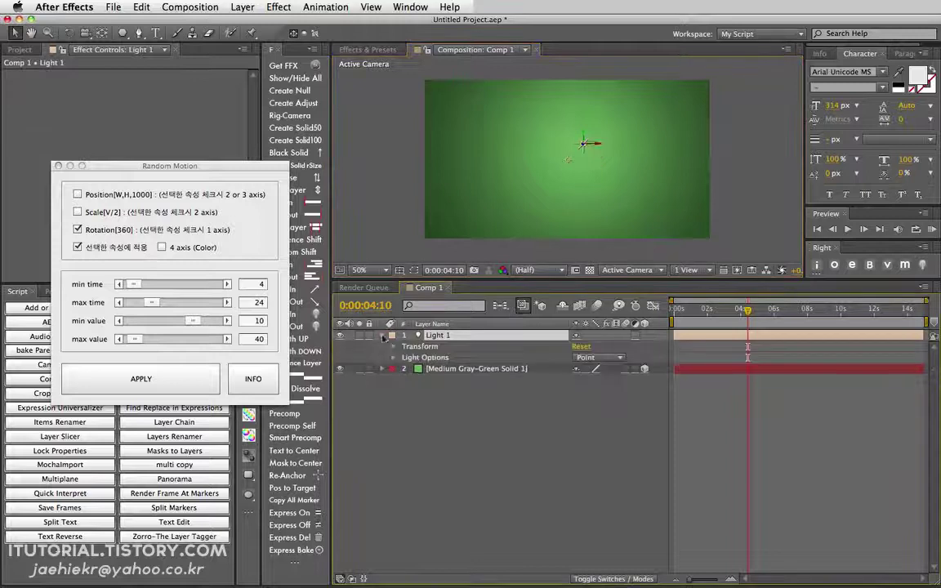
click(394, 358)
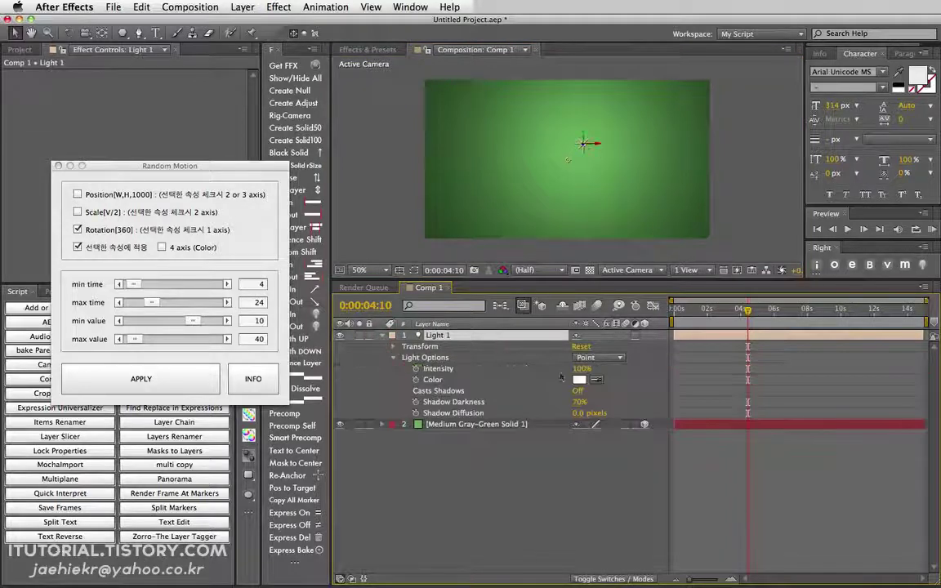
drag(582, 368, 558, 371)
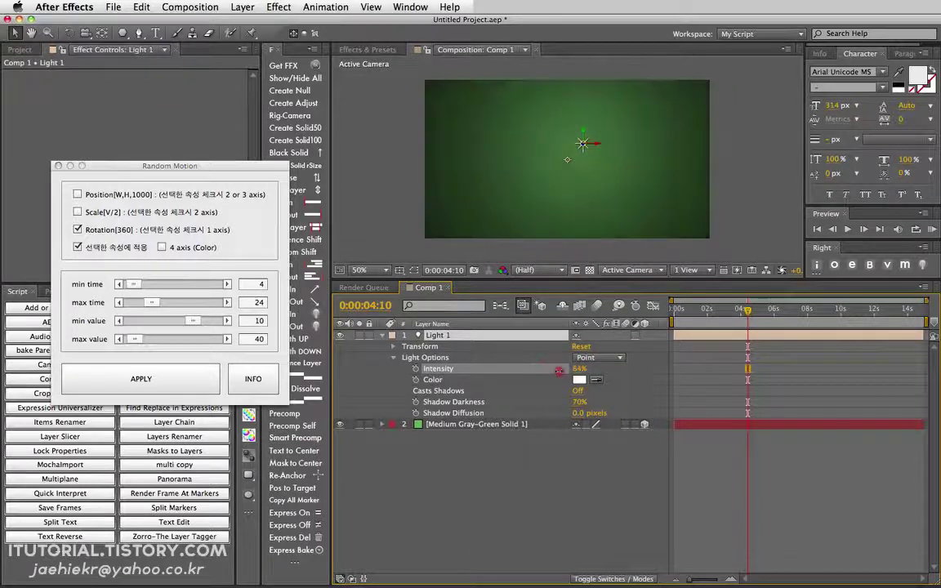
key(Return)
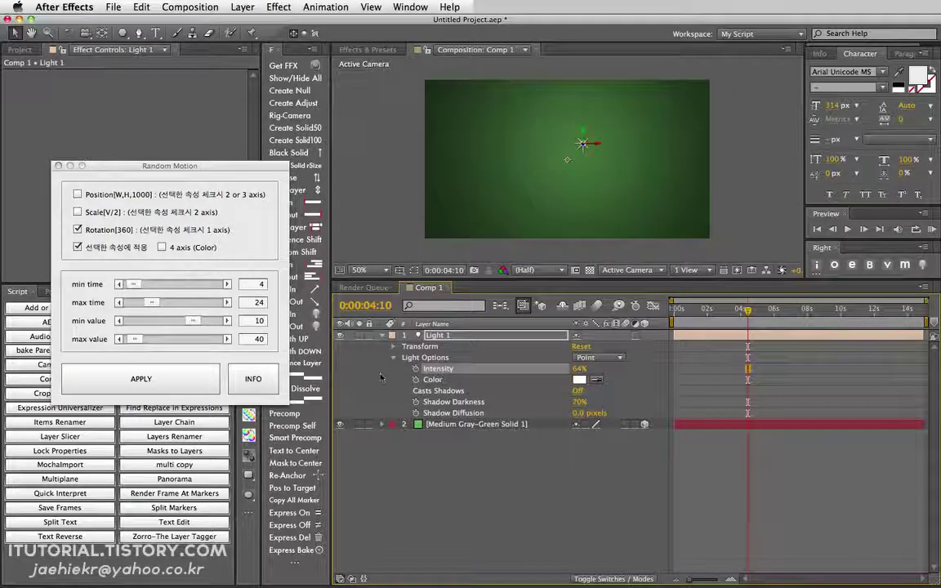
Step: Apply Random Motion to the light's Intensity with times 7 to 10 and values 0 to 100, and preview the flicker
drag(154, 166, 157, 134)
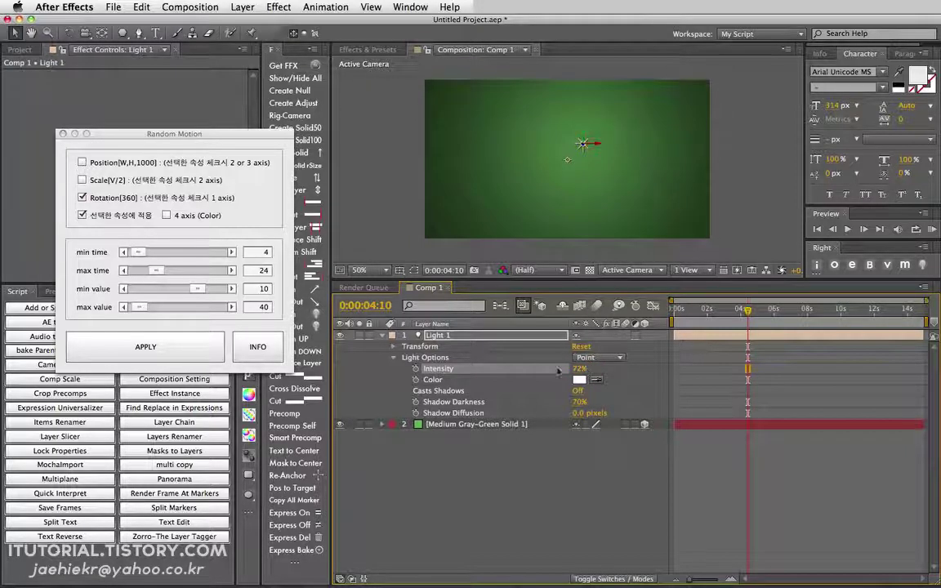
click(261, 289)
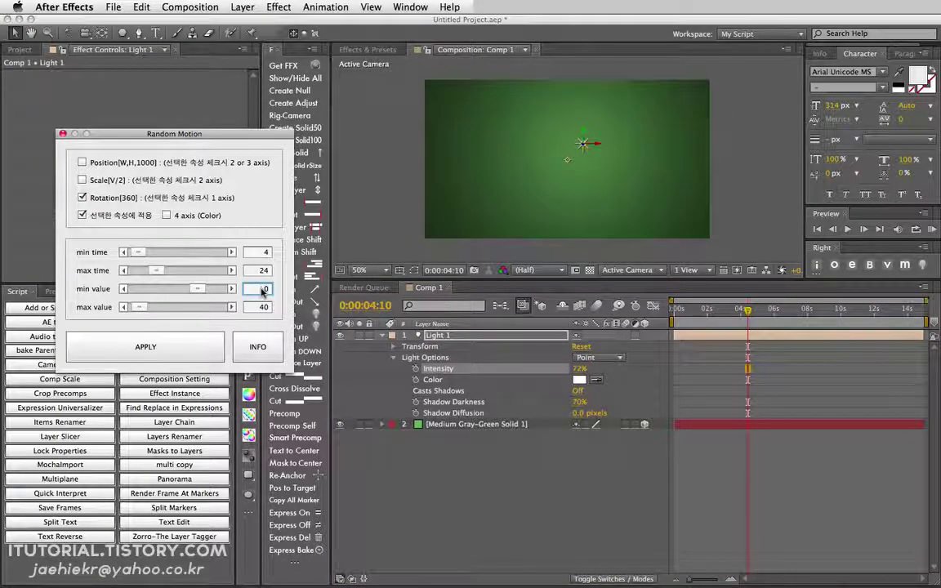
click(261, 307)
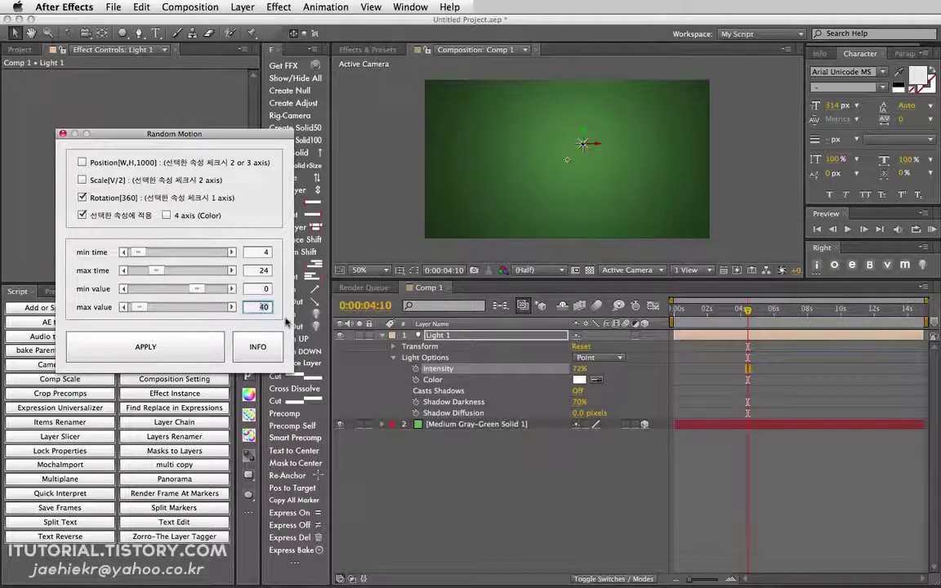
text(100)
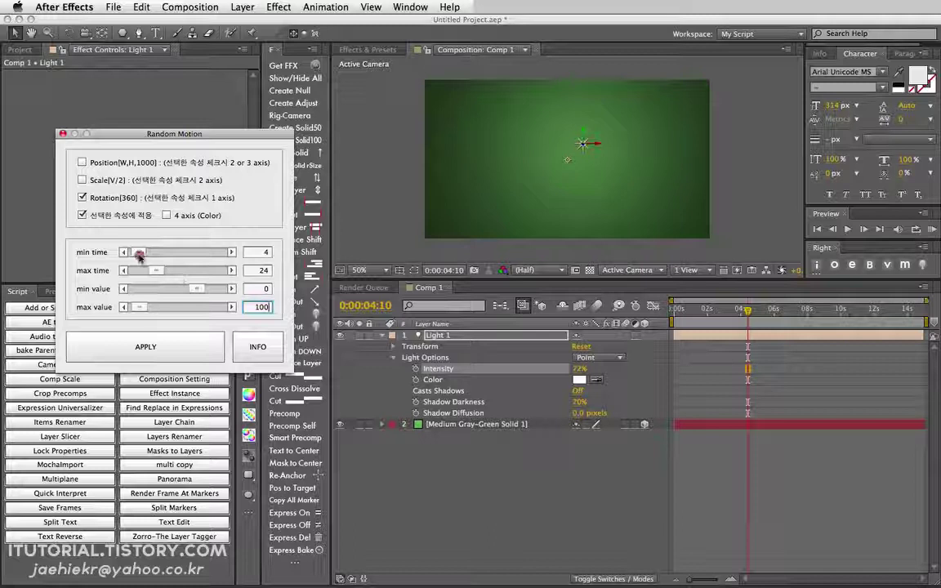
mouse_move(155, 270)
mouse_down()
mouse_move(144, 251)
mouse_move(145, 273)
mouse_up()
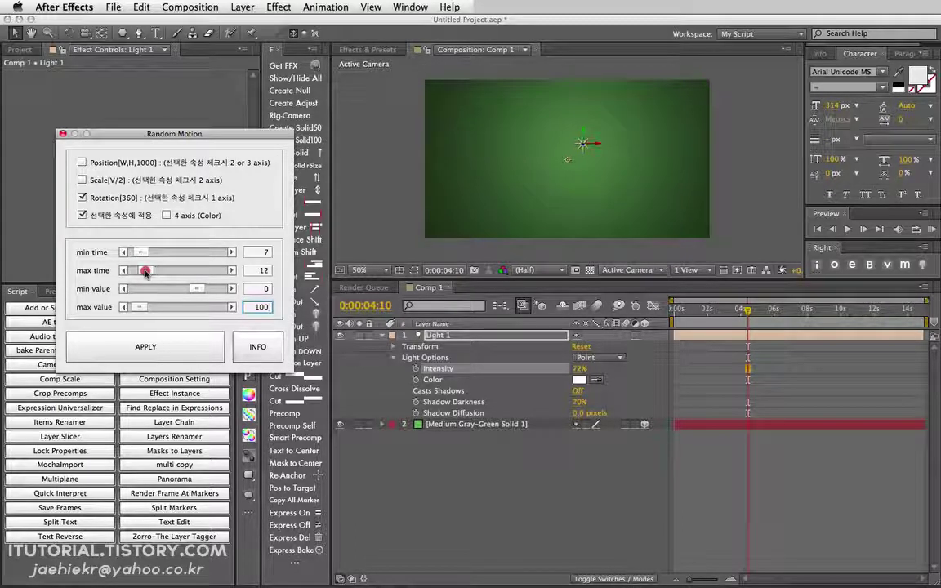
click(192, 354)
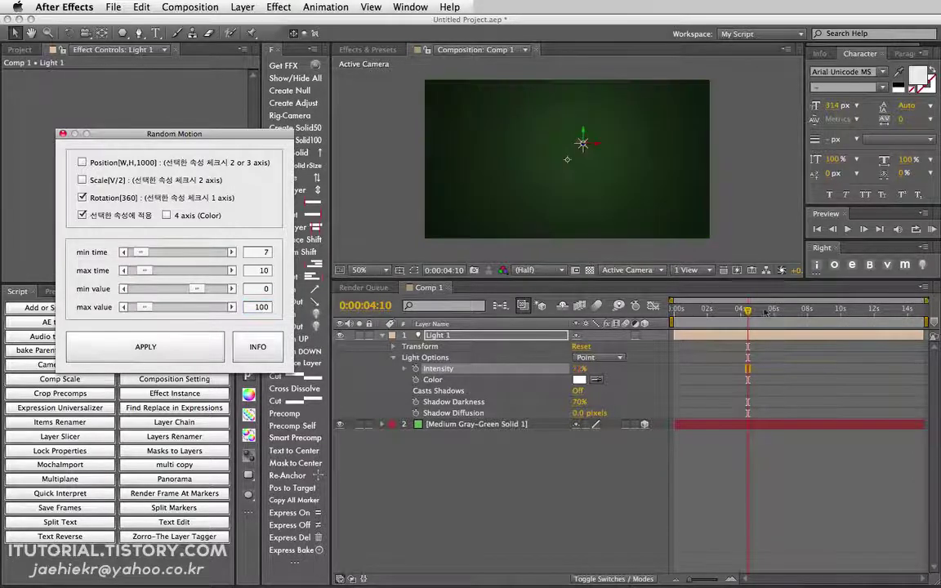
drag(702, 308, 755, 318)
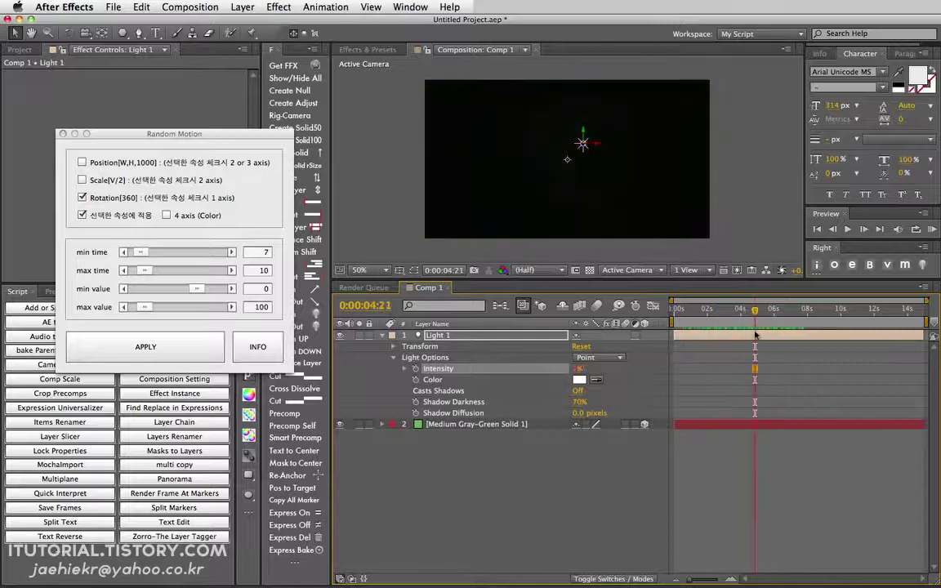
Step: Delete the light layer and apply the 4-Color Gradient effect to the green solid
key(Delete)
click(455, 337)
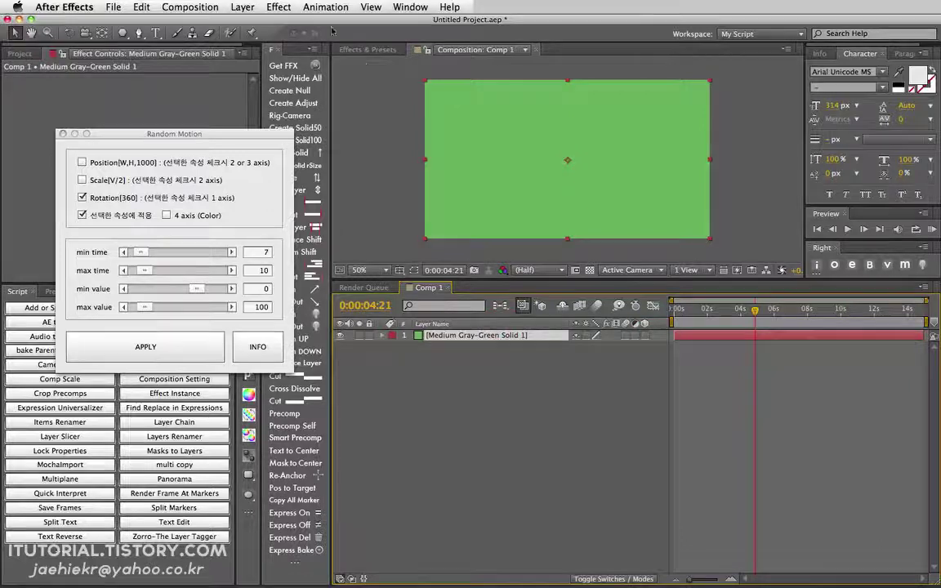
click(247, 7)
mouse_move(273, 94)
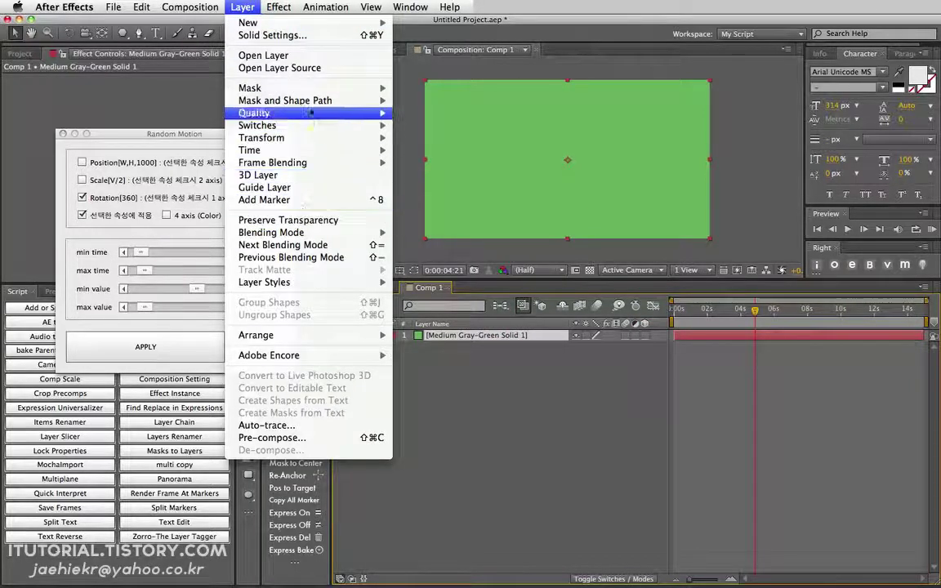
mouse_move(273, 8)
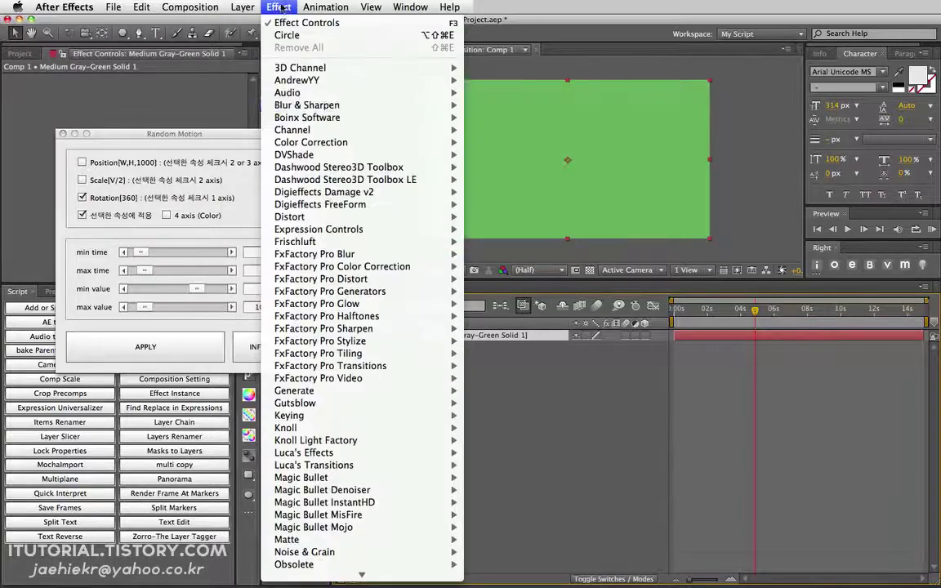
mouse_move(382, 432)
mouse_move(424, 390)
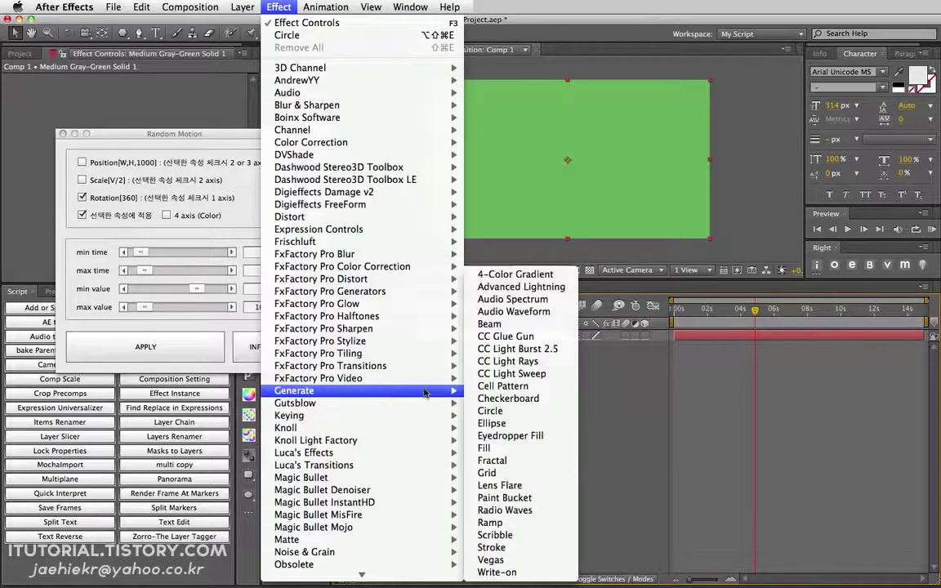
click(530, 277)
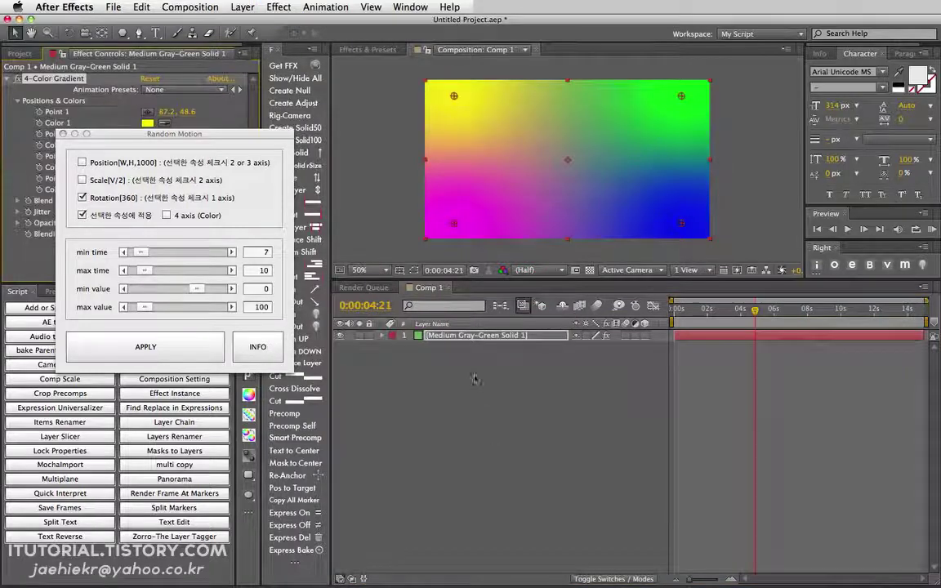
Step: Reveal the gradient's Positions & Colors properties in the timeline and move Point 1 to 107.2, 84.6
click(381, 334)
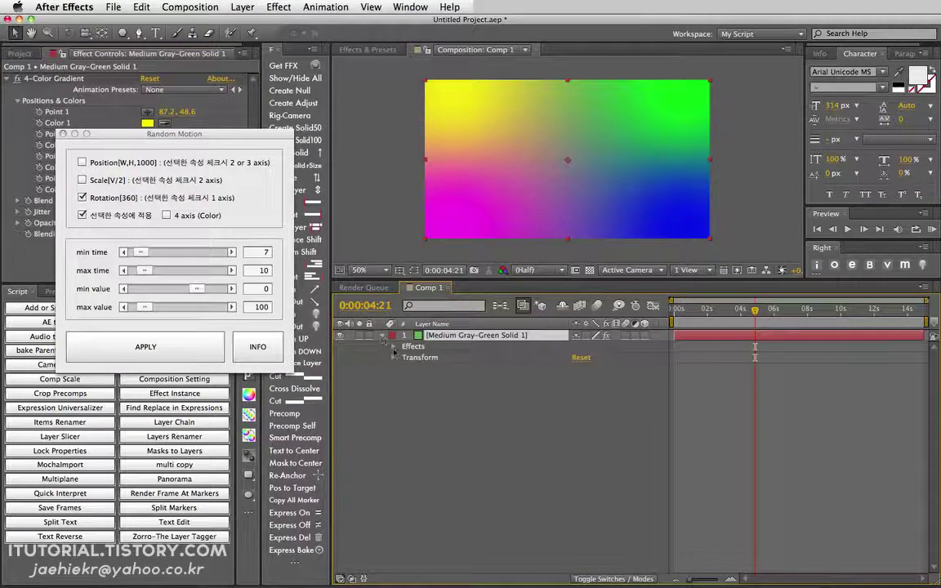
click(394, 346)
click(403, 358)
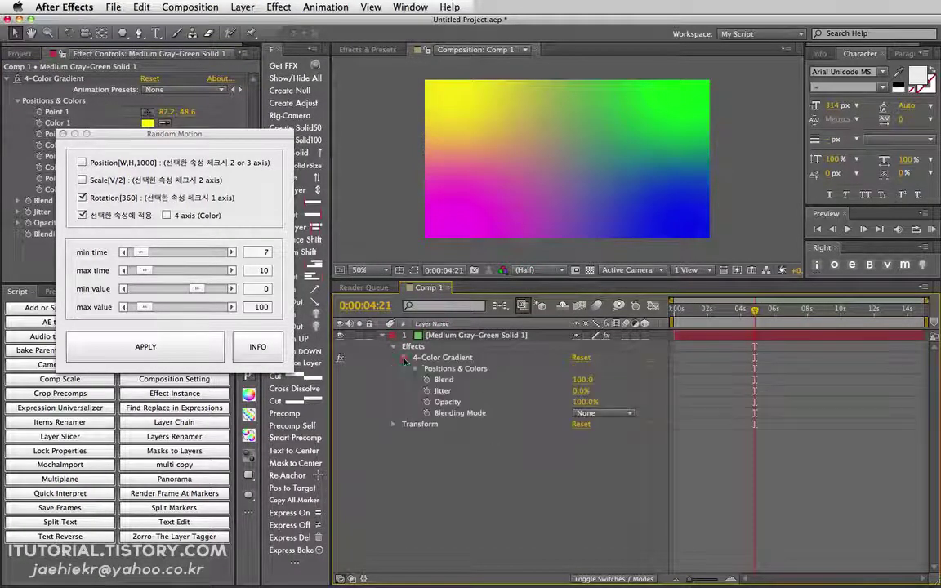
click(416, 368)
click(512, 379)
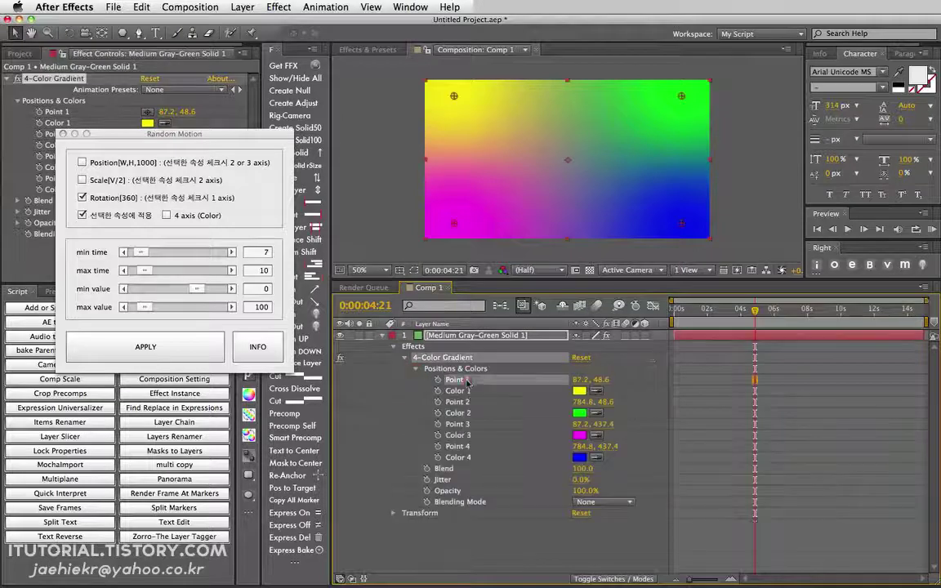
mouse_move(459, 97)
mouse_down()
mouse_move(530, 159)
mouse_move(447, 147)
mouse_move(588, 120)
mouse_move(480, 101)
mouse_move(463, 109)
mouse_up()
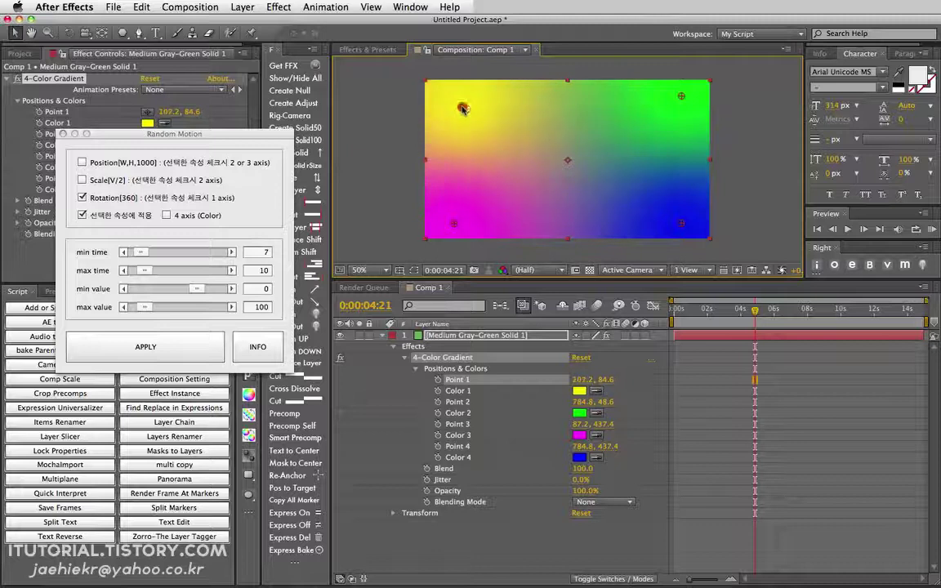
Step: Apply Random Motion to gradient Points 1 to 4 using only Position on selected properties, with times 7 to 15 and values -379 to 362
shift+click(467, 402)
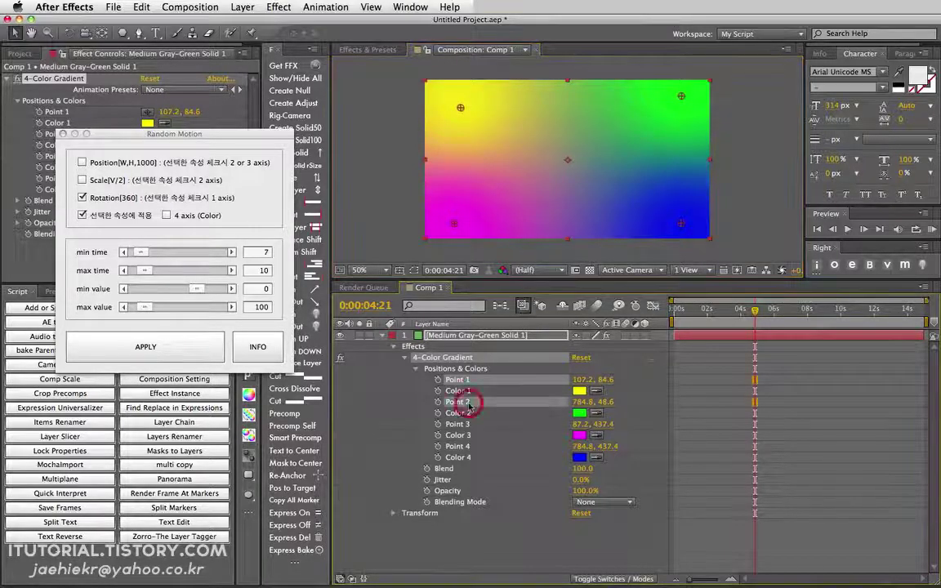
shift+click(467, 424)
shift+click(457, 445)
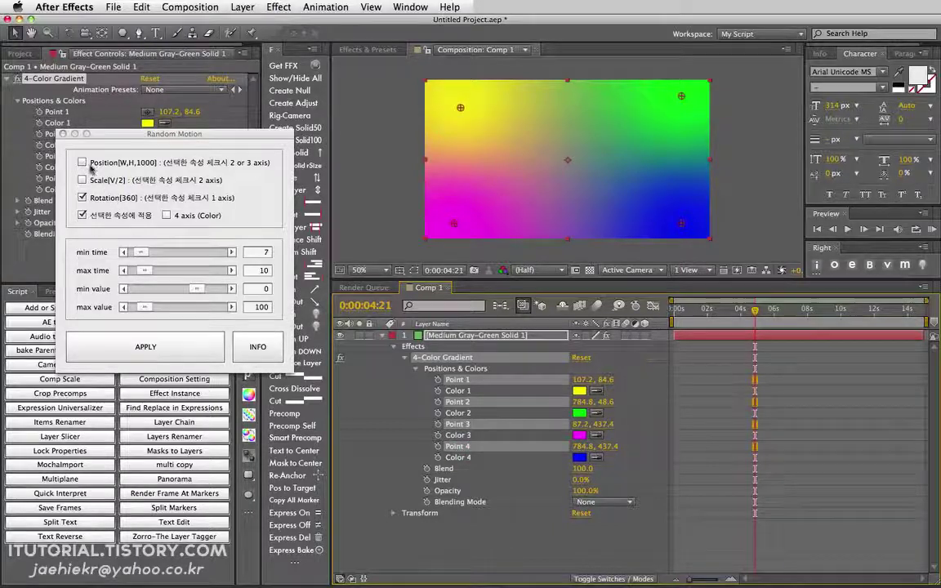
click(83, 163)
click(82, 197)
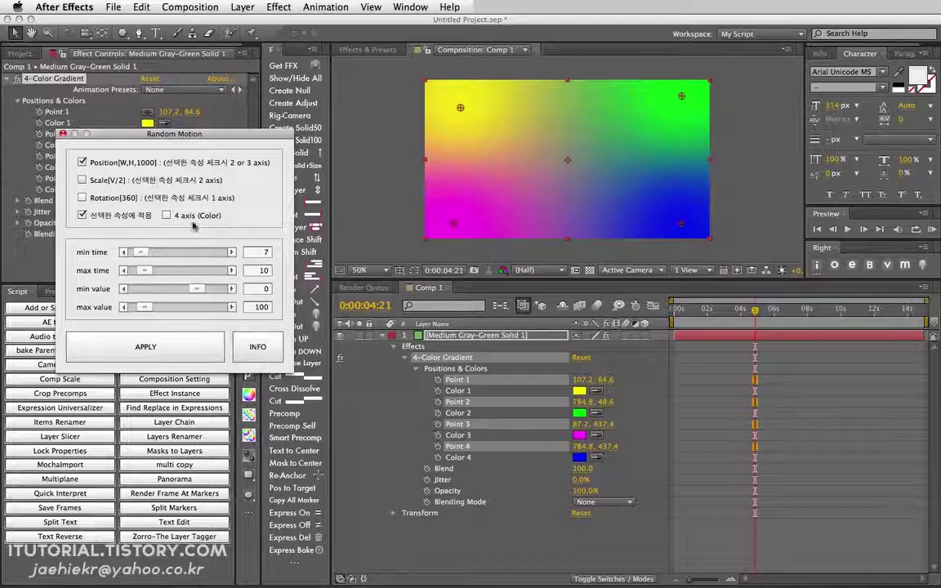
drag(144, 270, 149, 271)
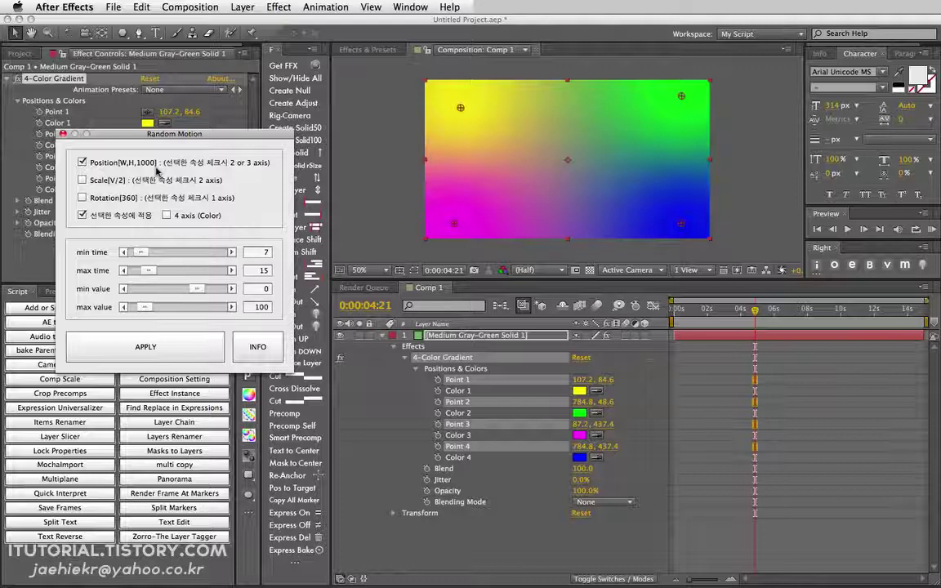
drag(196, 288, 165, 307)
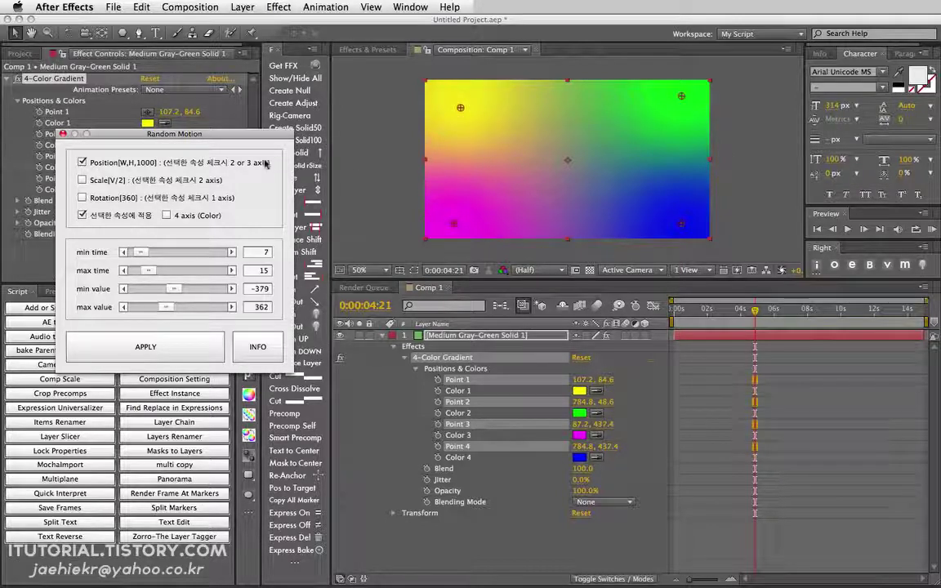
click(173, 347)
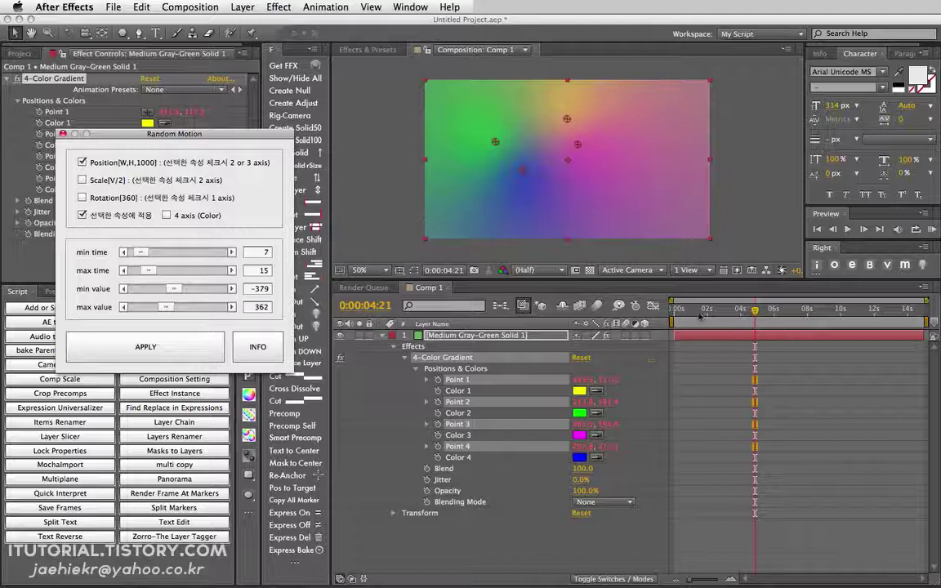
Step: Scrub the timeline and run a RAM preview to examine the gradient points' random movement
drag(699, 316, 770, 311)
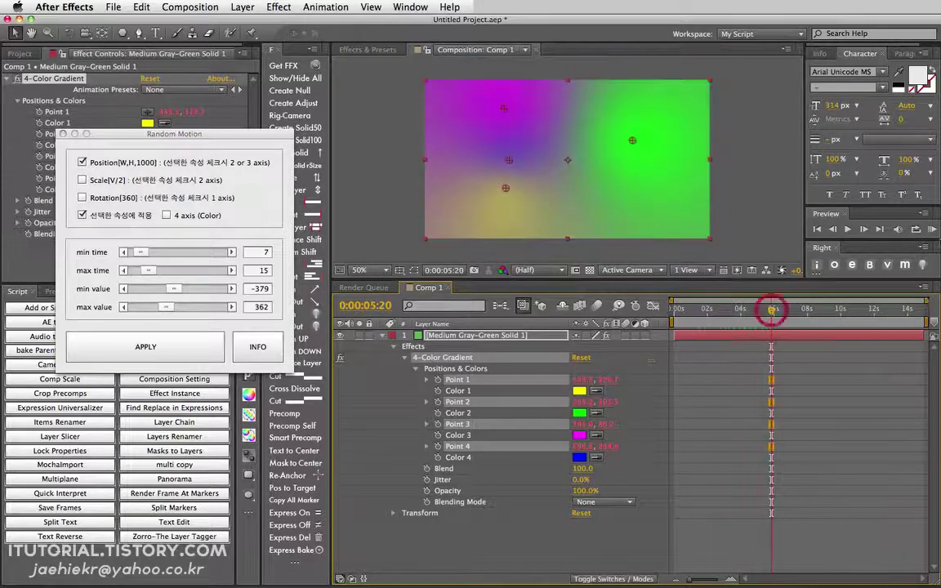
key(KP_0)
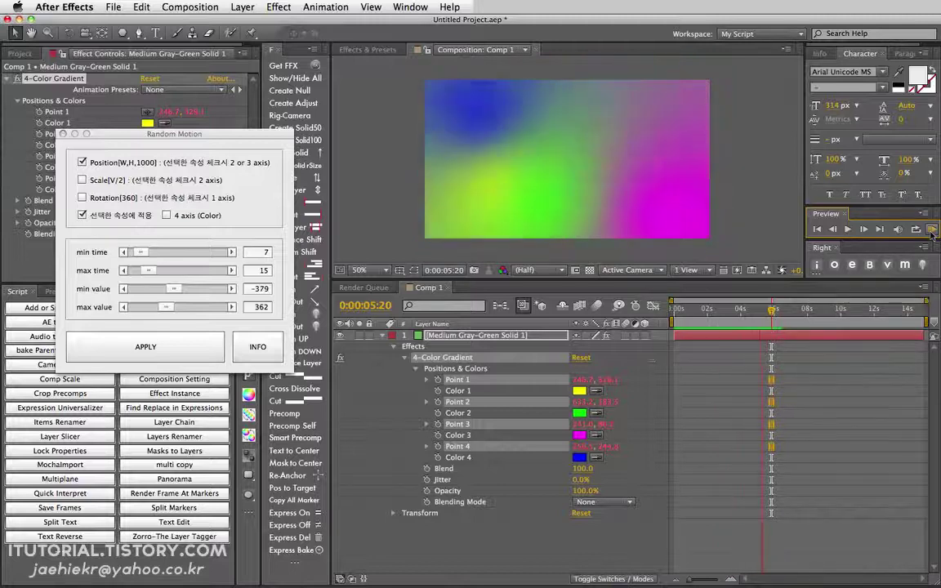
click(931, 232)
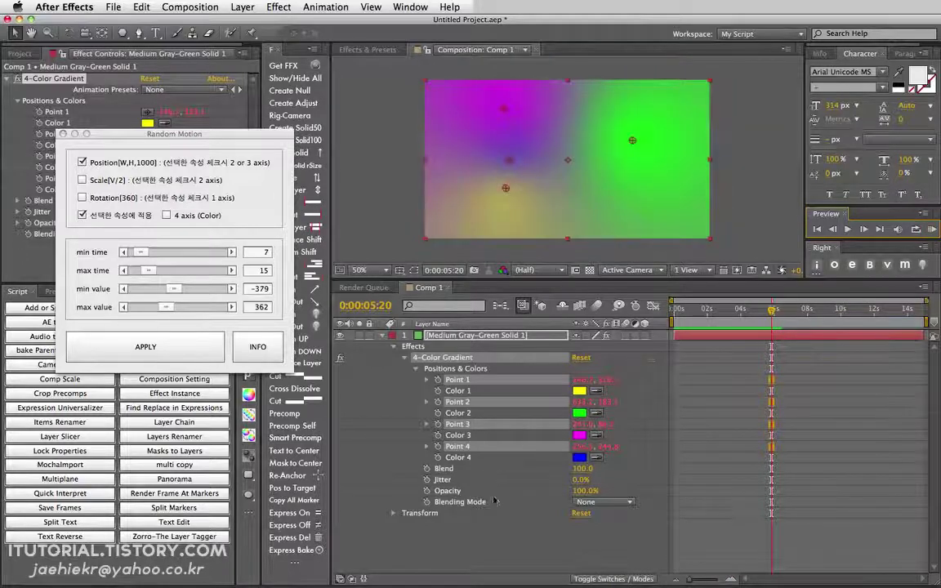
Step: Move the gradient's Point 3 to 191.2, 533.4 and delete the random-motion expressions from all four points
click(493, 500)
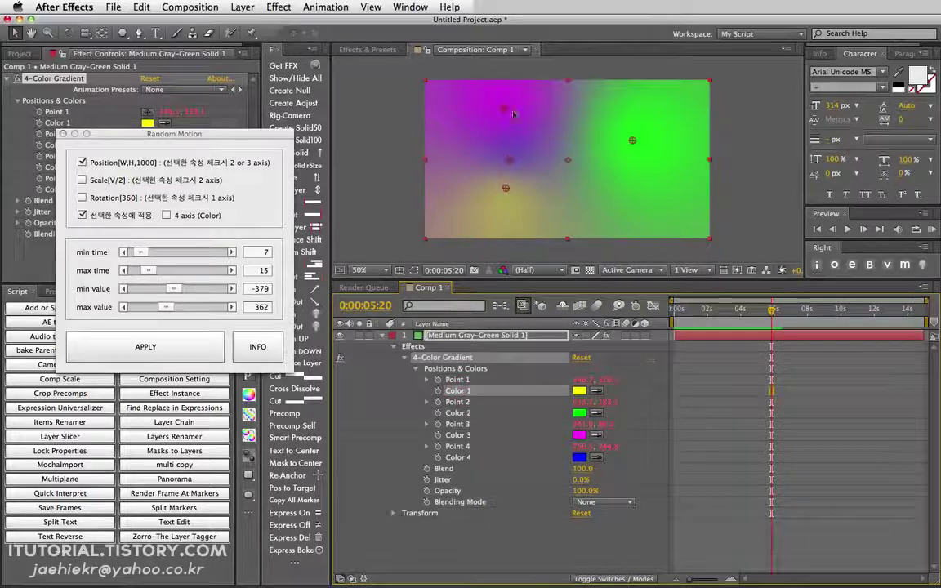
drag(509, 160, 509, 144)
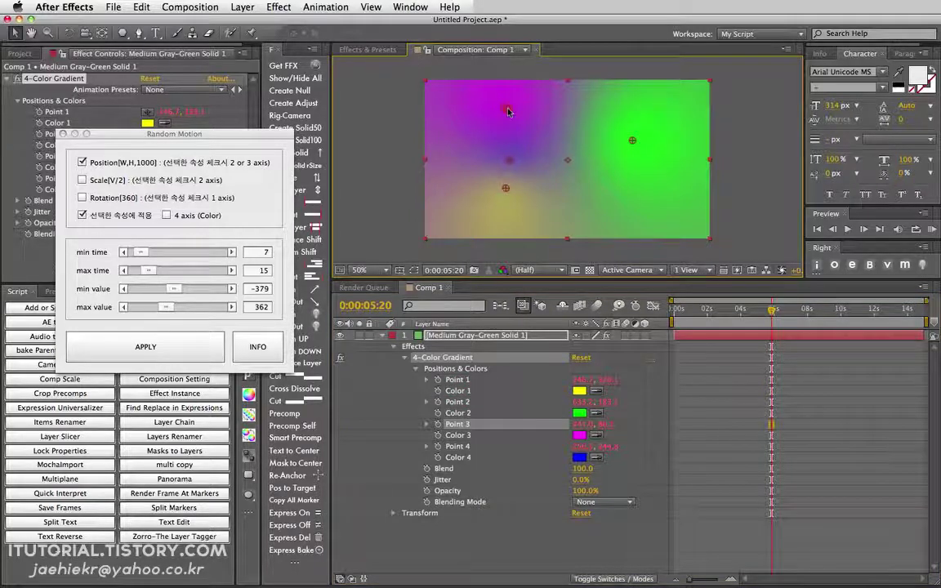
click(464, 439)
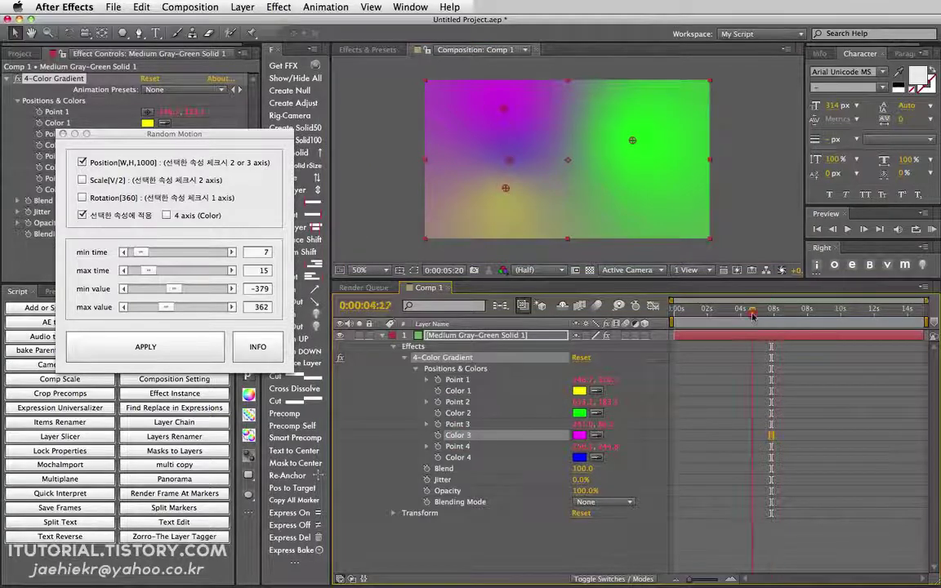
click(706, 310)
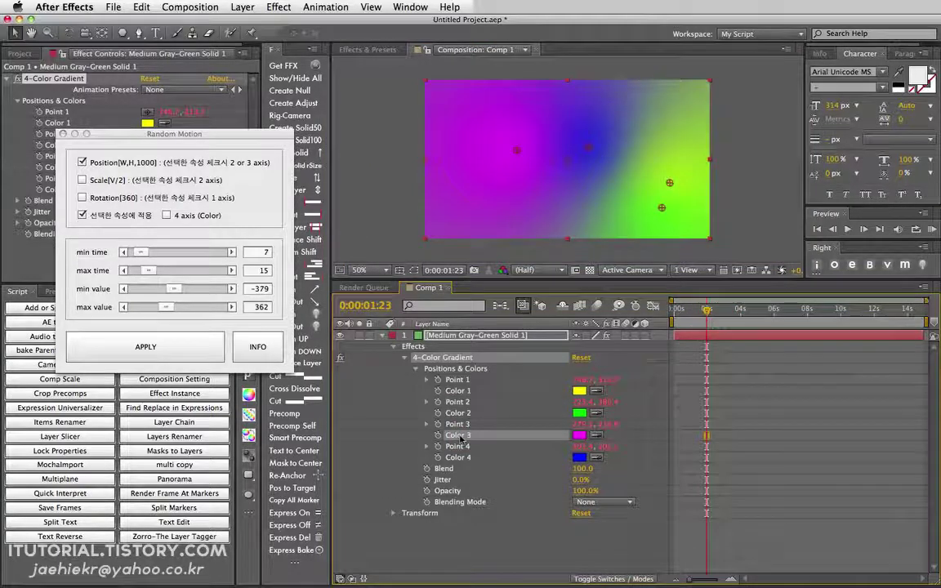
click(320, 532)
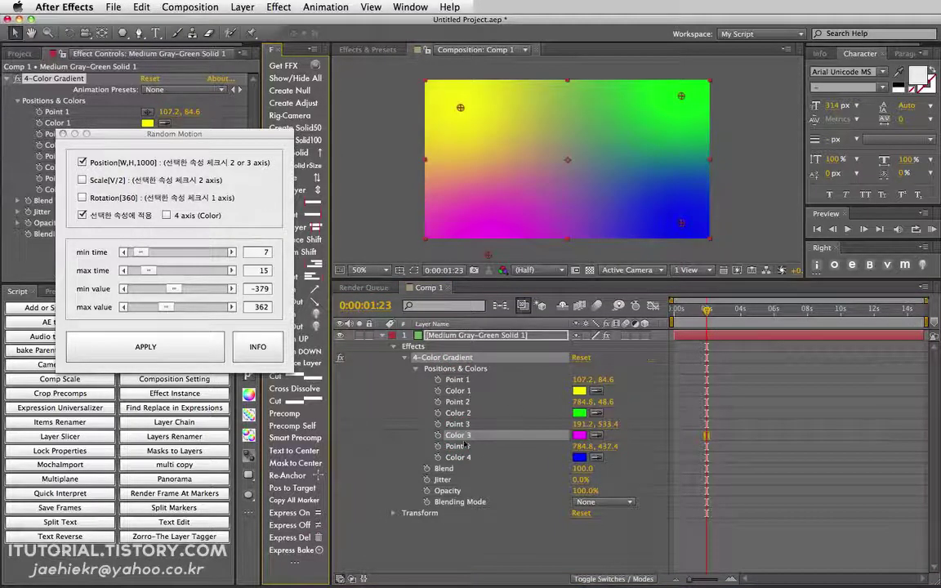
Step: Apply Random Motion to gradient Colors 1 to 4 with the 4 axis (Color) option, and scrub to preview the changing colors
click(457, 391)
super+click(457, 413)
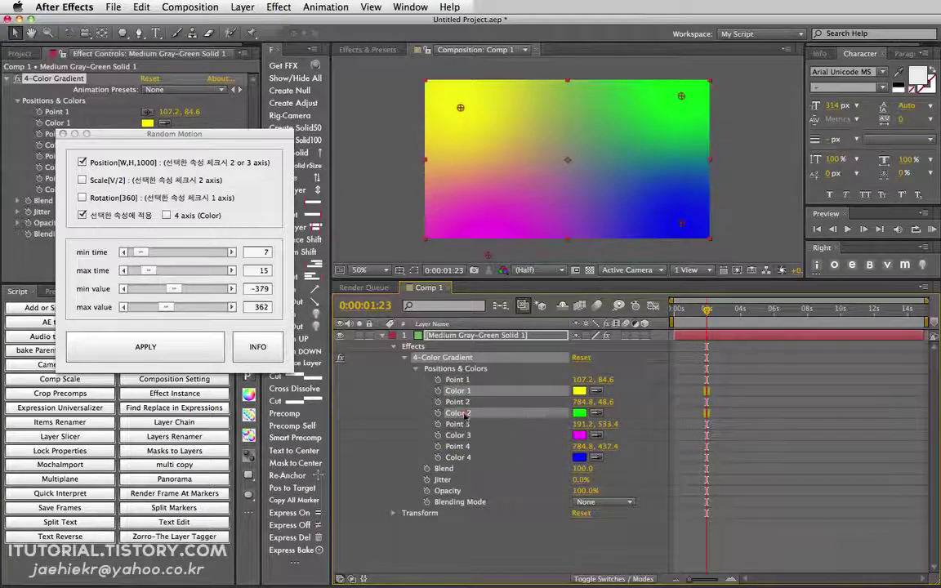
super+click(458, 434)
super+click(459, 456)
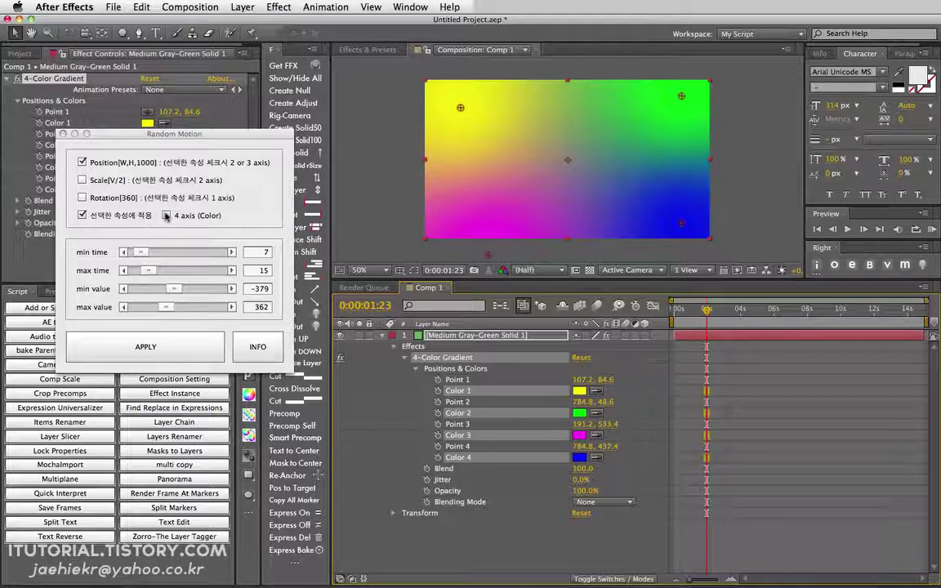
click(167, 215)
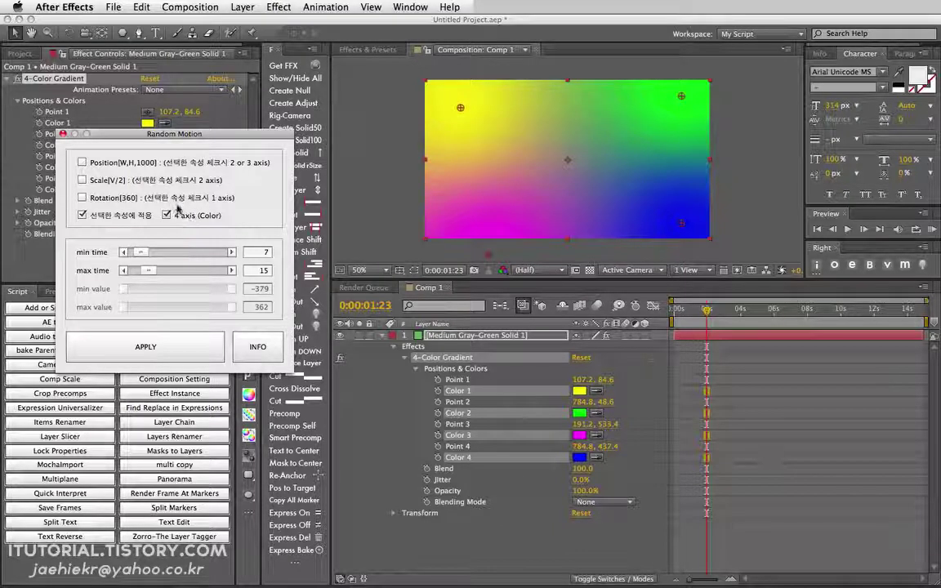
click(200, 346)
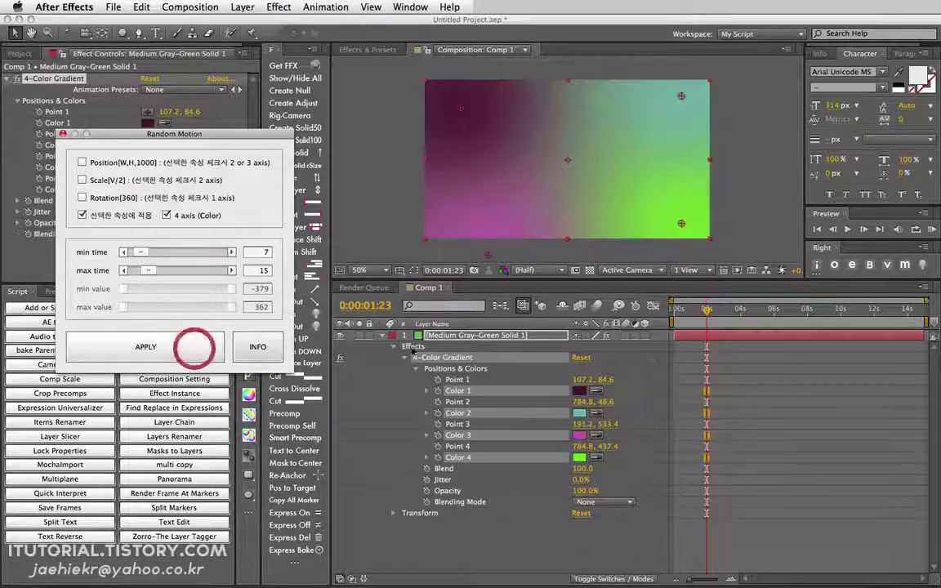
mouse_move(732, 315)
mouse_down()
mouse_move(808, 316)
mouse_move(722, 318)
mouse_move(734, 317)
mouse_up()
Step: Reapply Random Motion to gradient Colors 1 to 4 with min time 1 and max time 5, and scrub to preview
drag(140, 252, 136, 272)
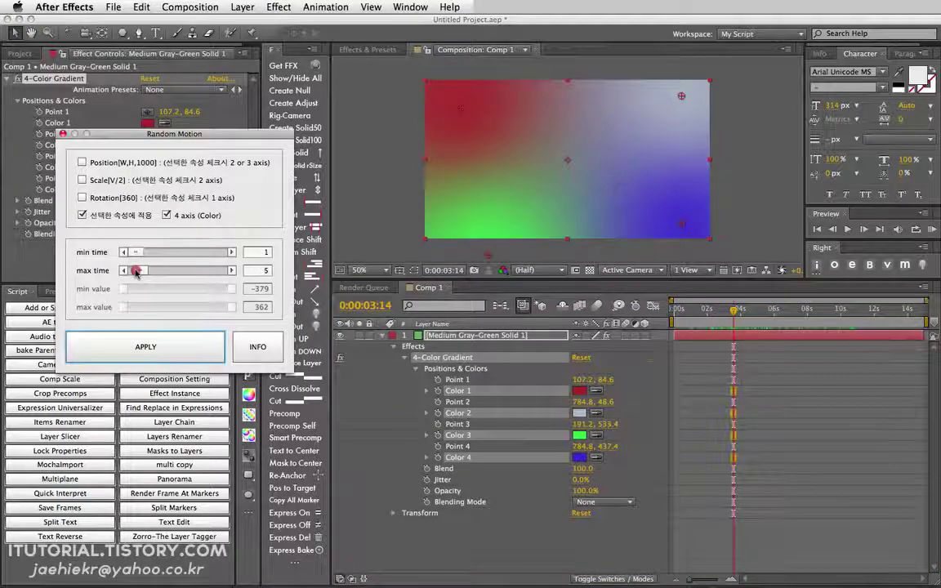
click(175, 347)
drag(689, 310, 729, 313)
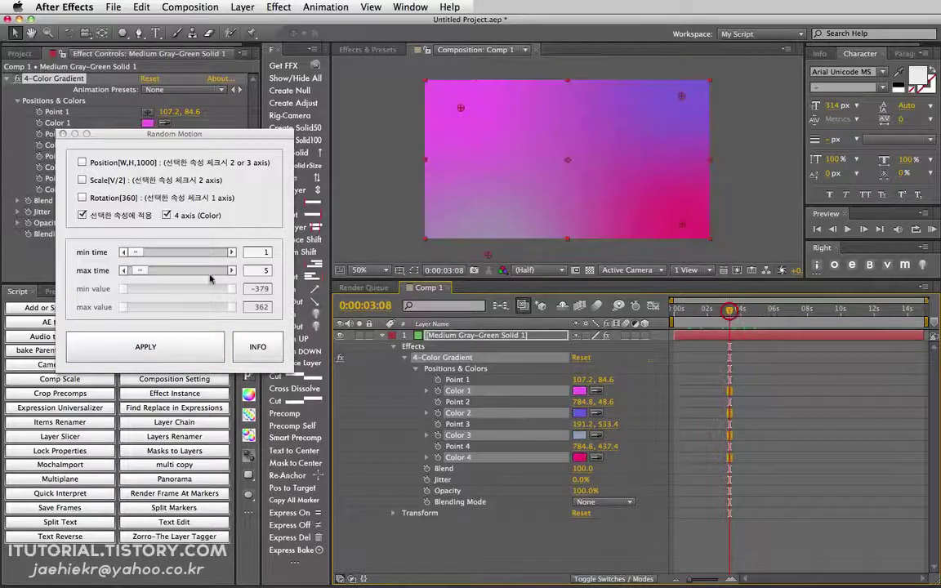
Step: Reapply Random Motion to the four gradient colors with min time 42 and max time 100, and scrub to preview
drag(136, 252, 204, 270)
drag(152, 254, 218, 270)
click(198, 345)
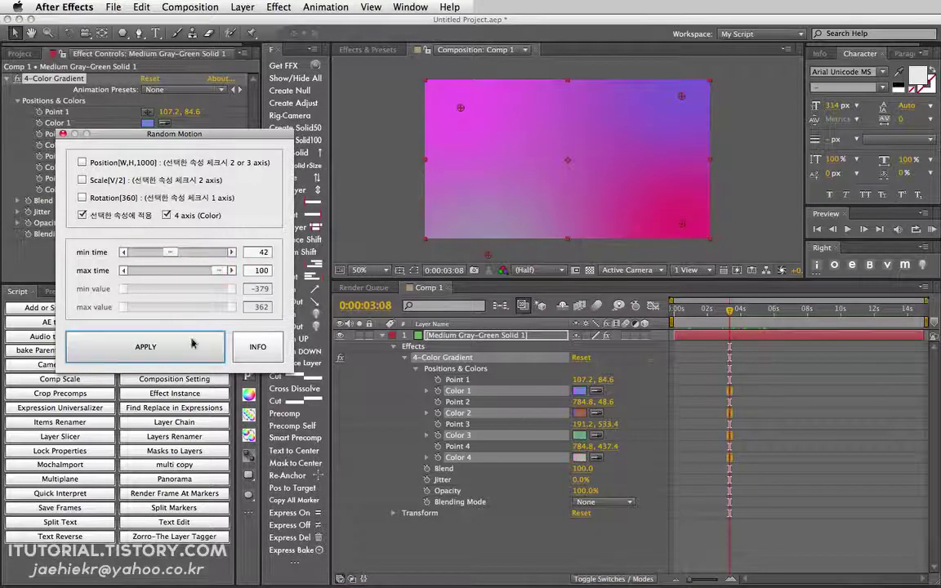
drag(690, 311, 709, 314)
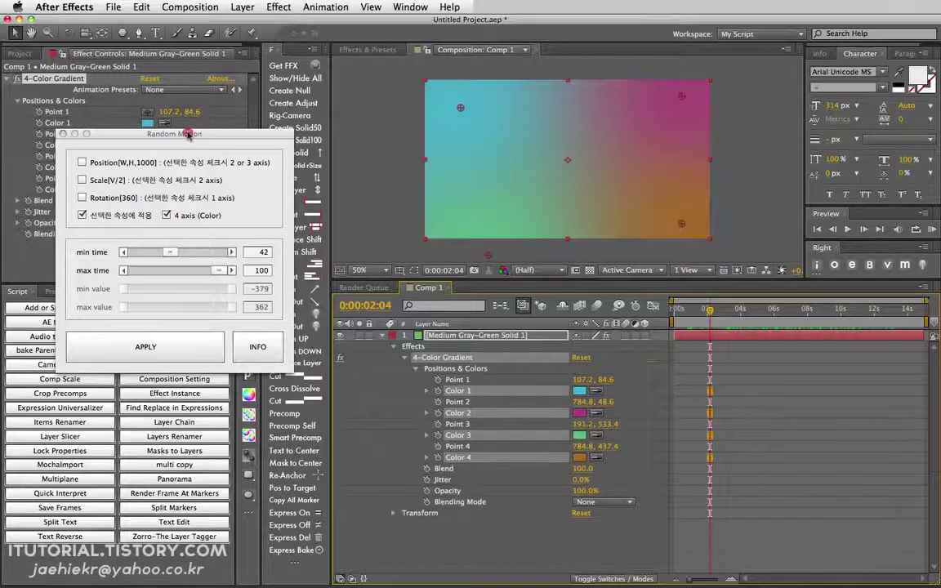
Step: Examine the Random Motion script's info text on its time, value and property options, and collapse it again
drag(188, 134, 254, 86)
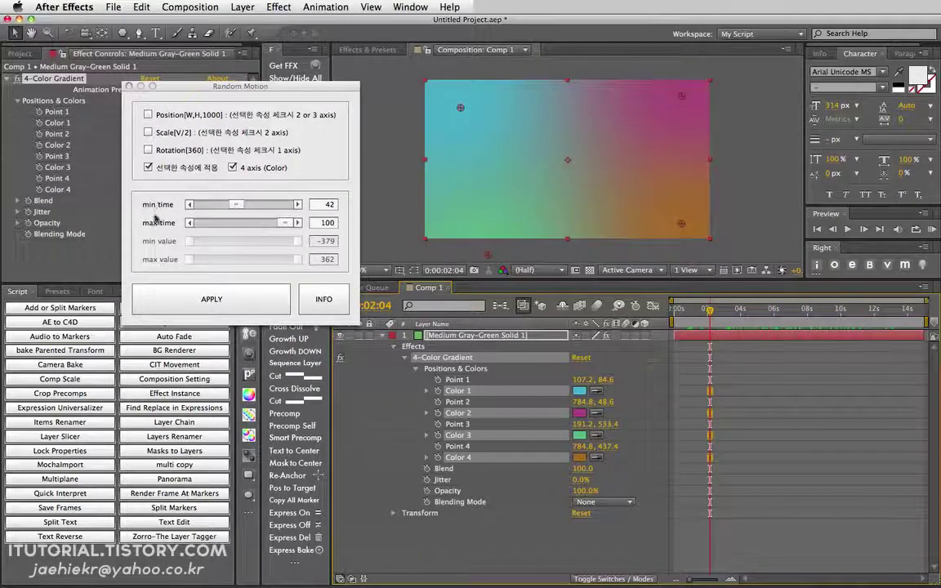
drag(234, 92, 247, 59)
click(267, 302)
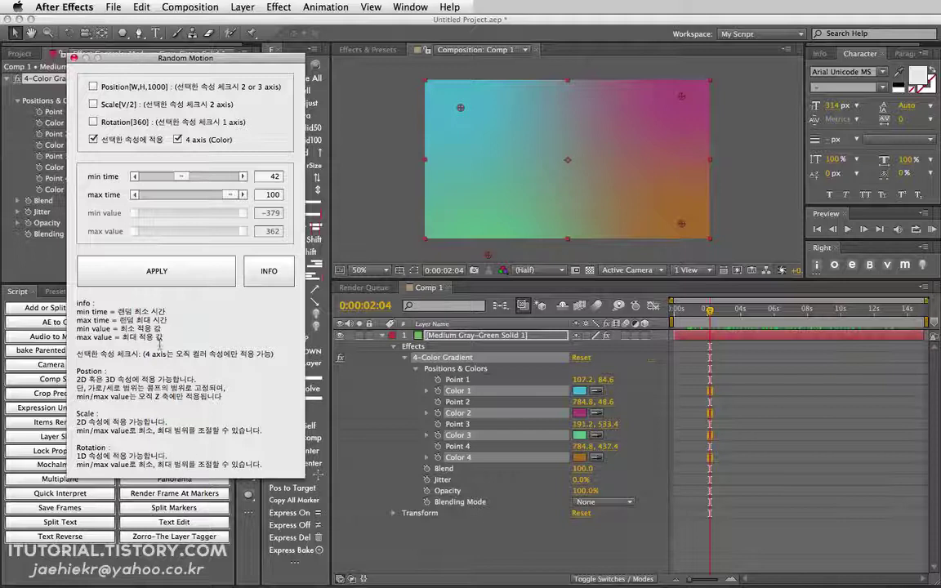
drag(189, 58, 192, 86)
click(243, 282)
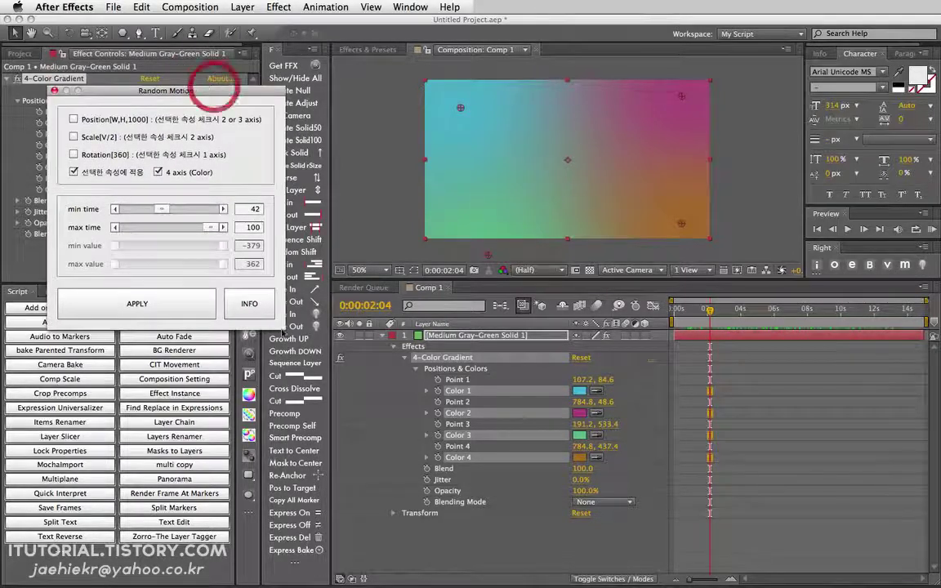
click(244, 309)
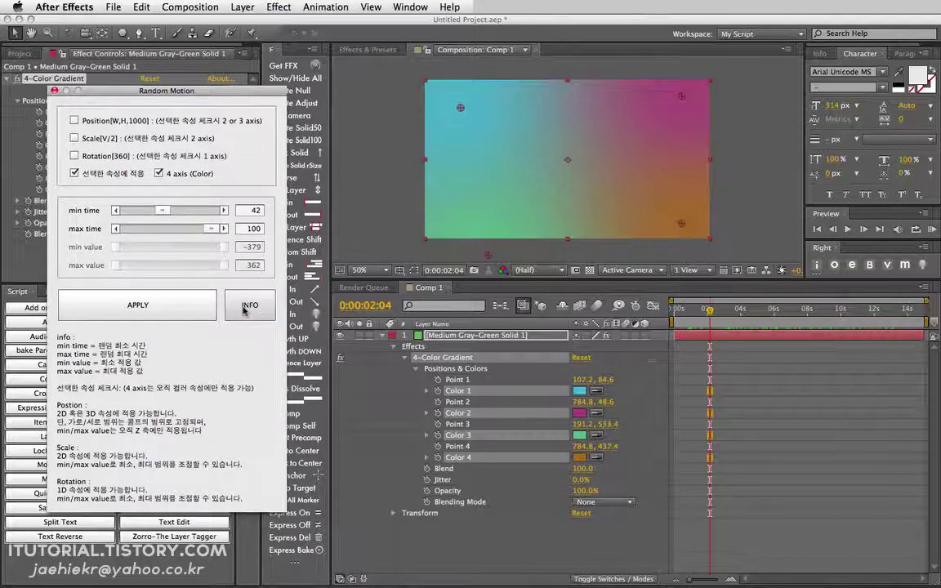
click(243, 309)
drag(195, 93, 210, 144)
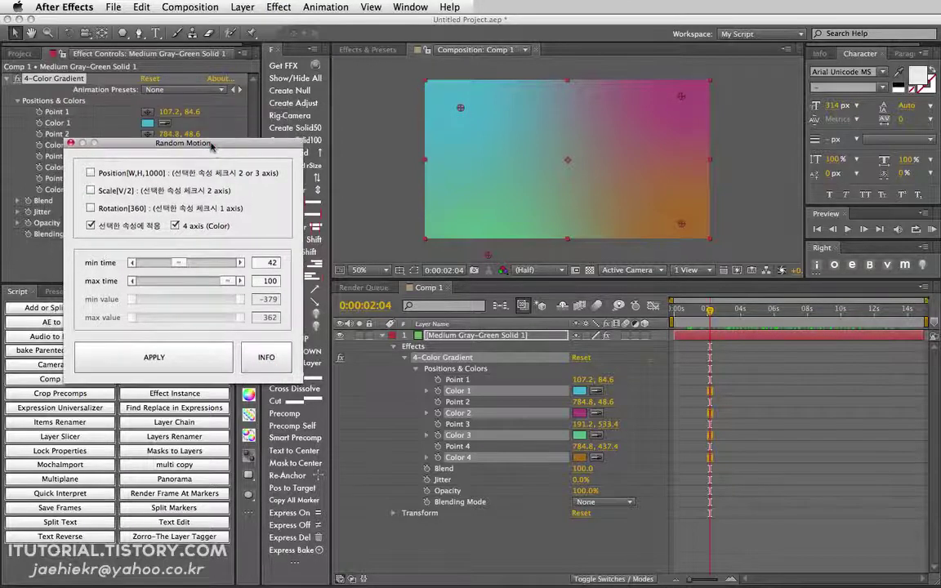
Step: Delete the solid layer carrying the 4-Color Gradient effect
click(441, 357)
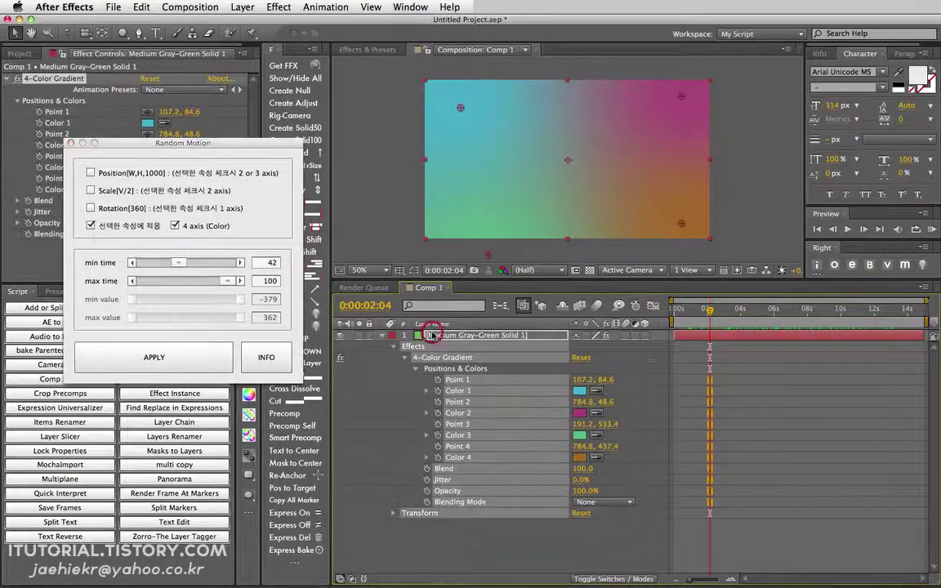
key(Delete)
key(Delete)
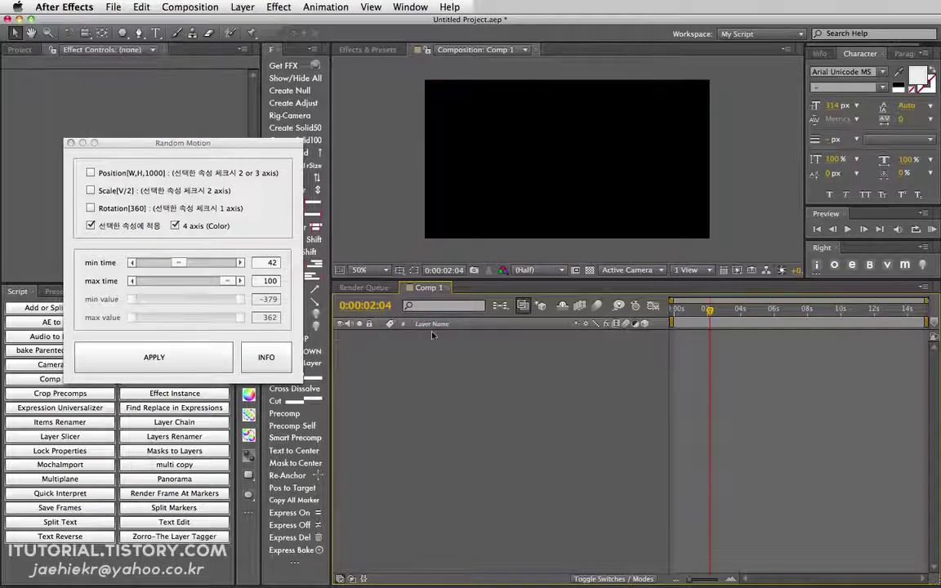
click(315, 128)
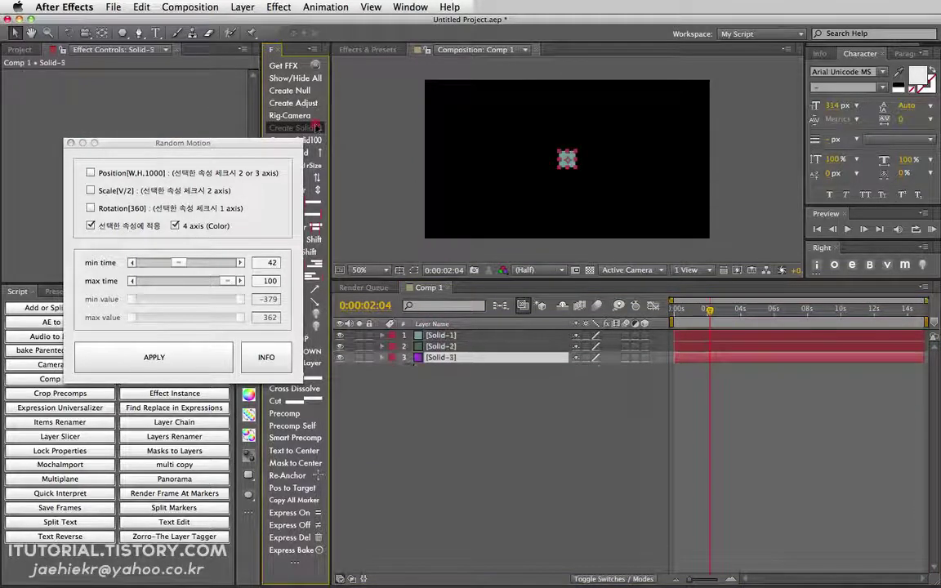
click(315, 128)
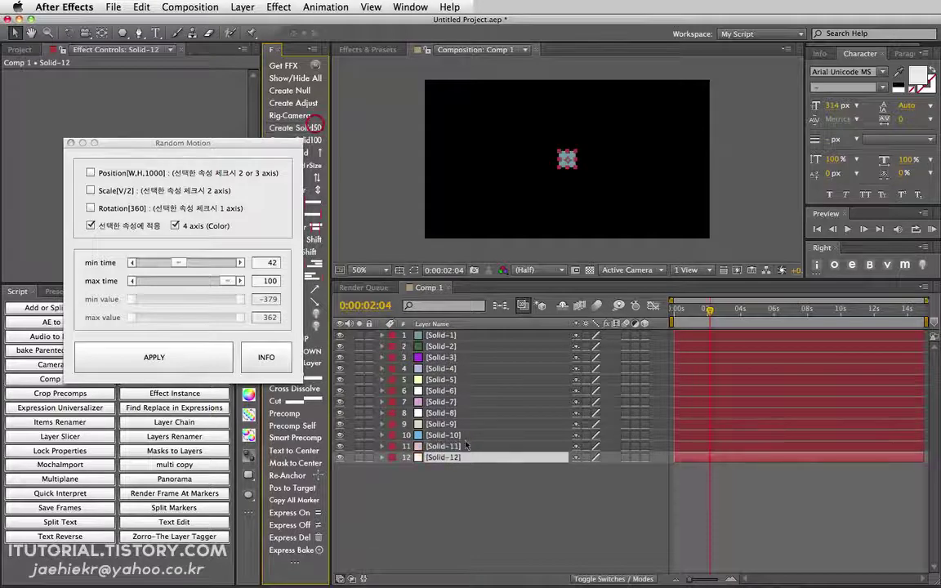
key(super+a)
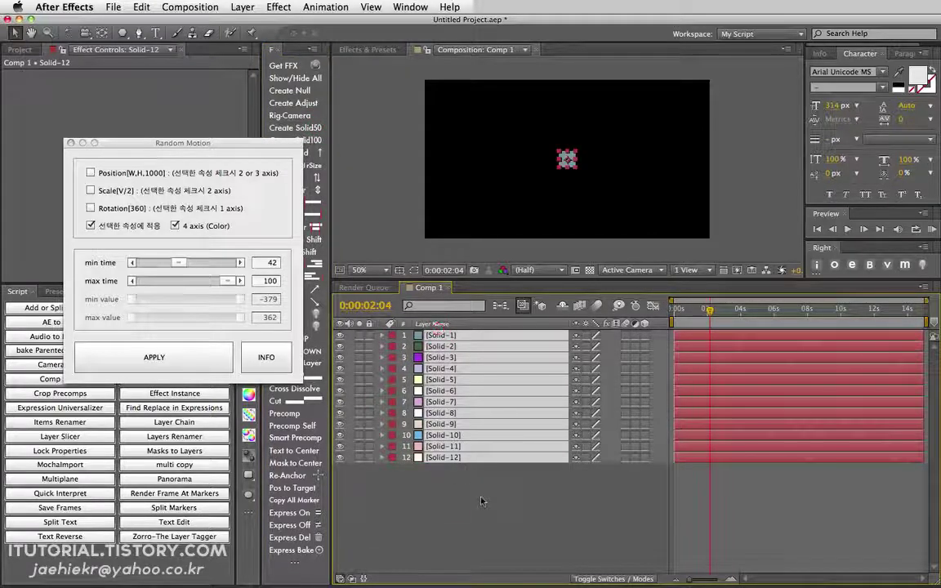
key(Delete)
Step: Create a full-frame black solid and apply the Trapcode Particular effect to it
drag(229, 148, 202, 161)
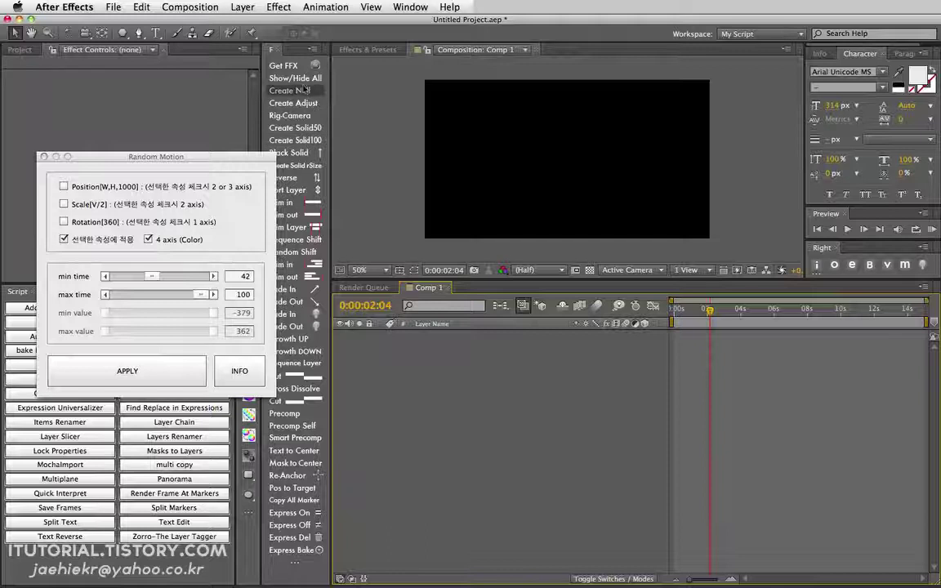
click(296, 141)
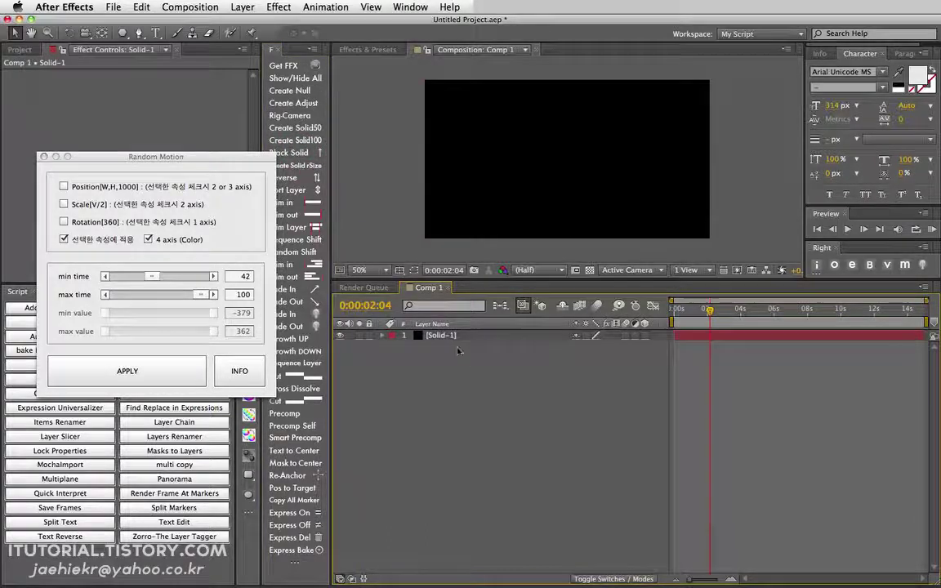
click(278, 6)
scroll(362, 327, down, 10)
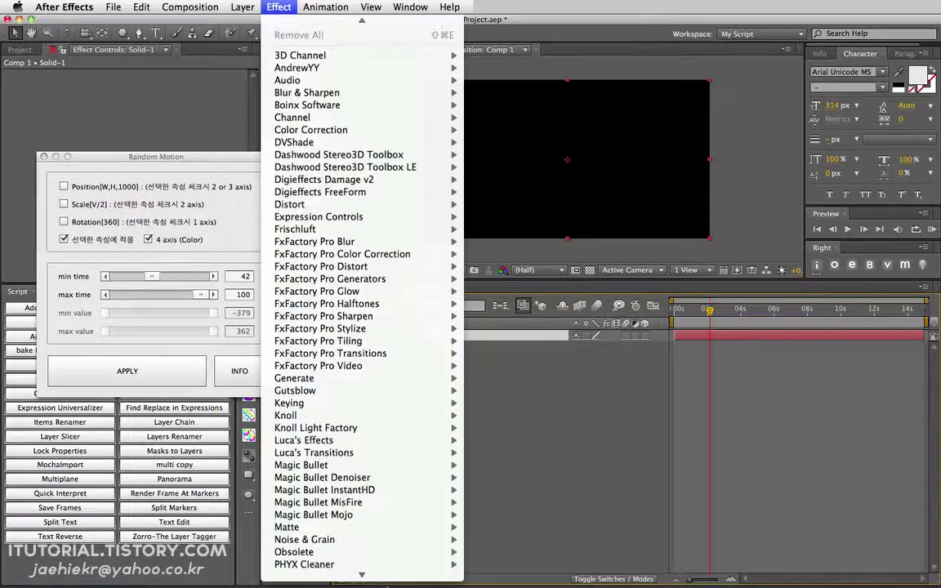
scroll(362, 490, down, 5)
mouse_move(441, 534)
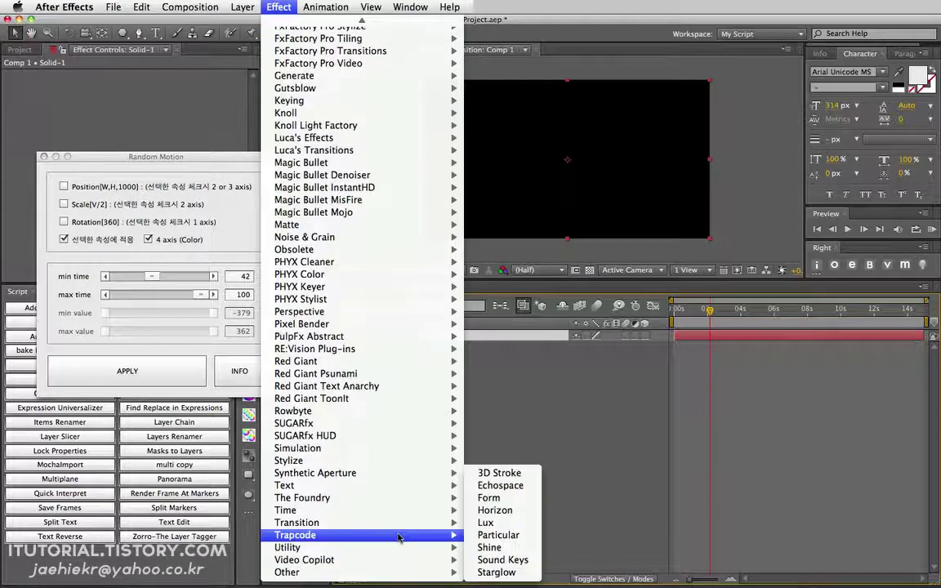
click(498, 535)
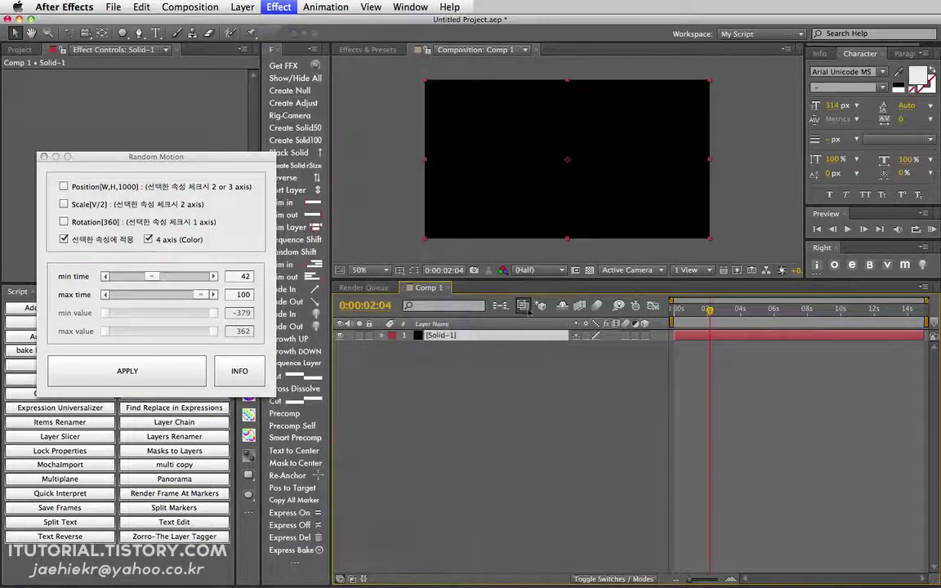
Step: Reveal Particular's Emitter properties in the timeline, select Position XY and scrub to 0:00:02:11
click(381, 335)
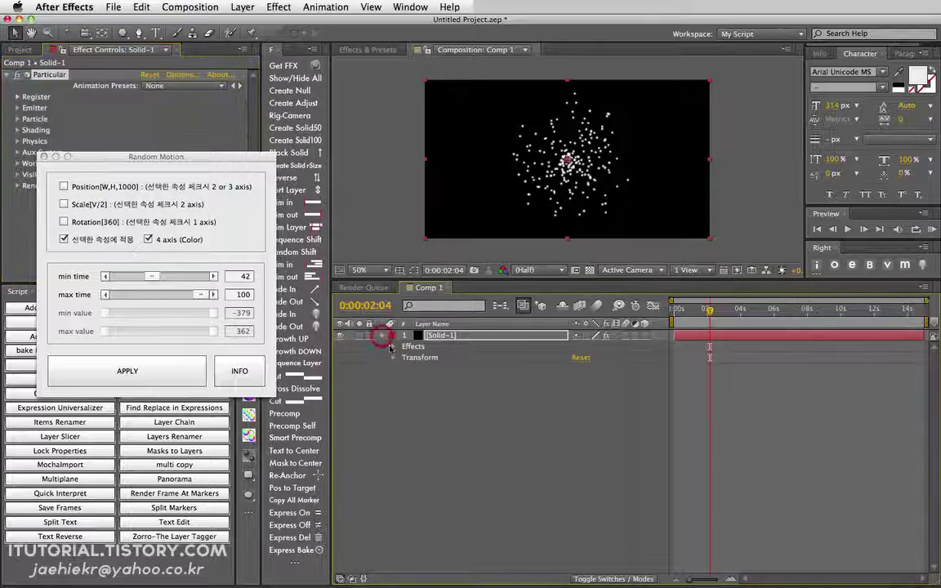
click(393, 346)
click(403, 358)
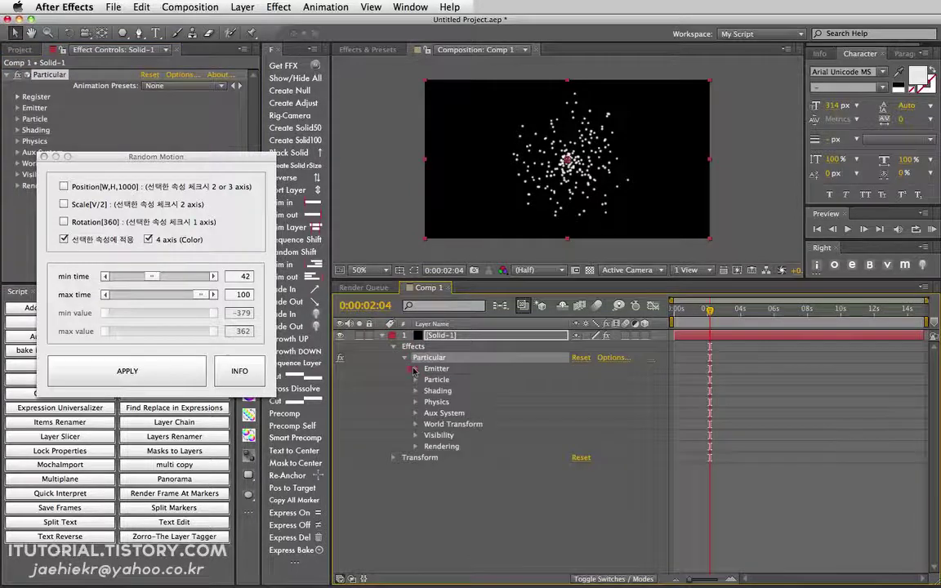
click(415, 368)
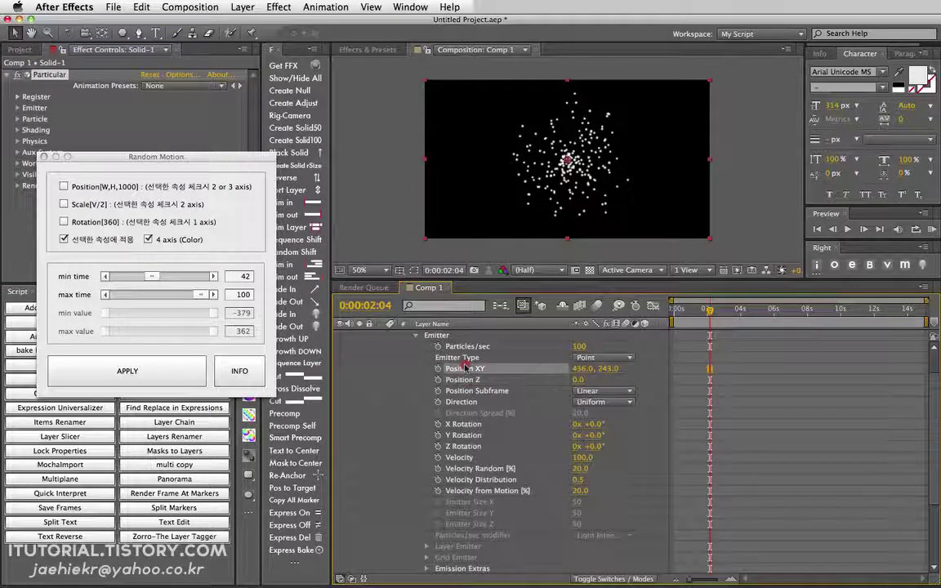
click(438, 368)
drag(707, 315, 715, 315)
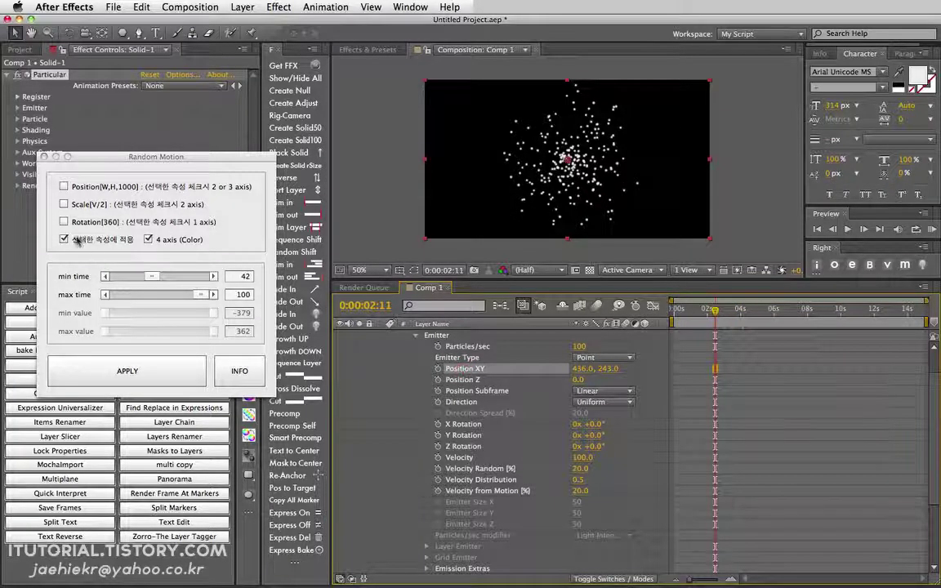
Step: Configure Random Motion for Position on selected properties with 4 axis off, times 11 to 84 and values -422 to 362
click(148, 239)
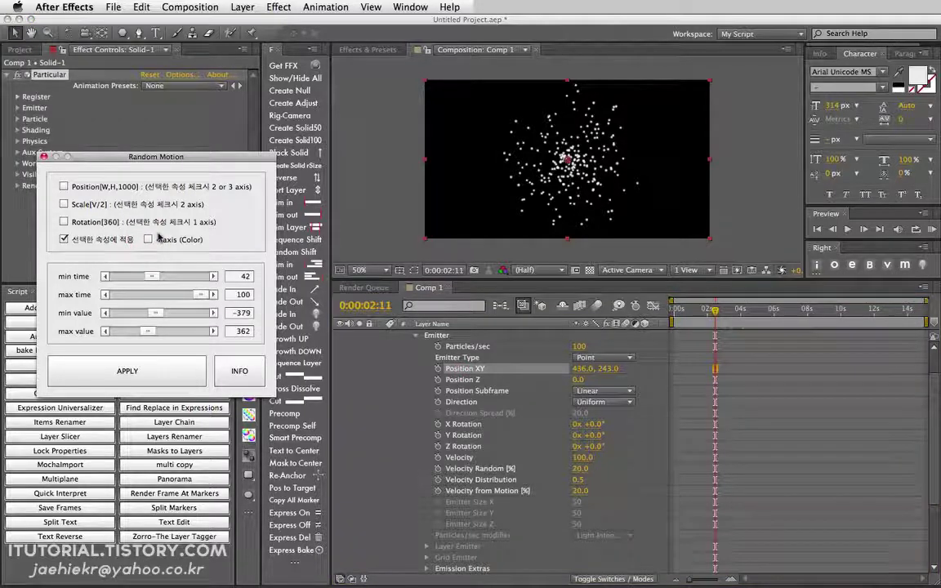
click(65, 187)
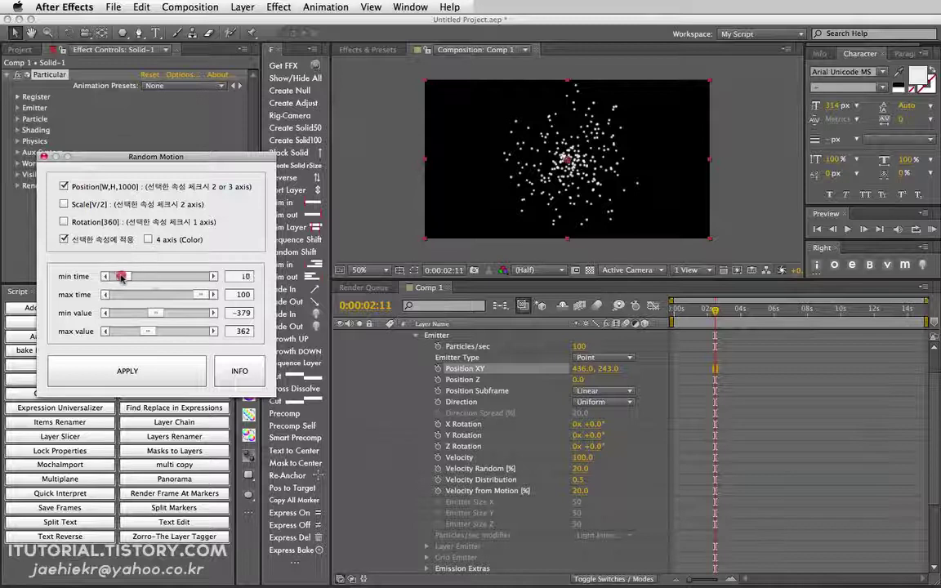
click(199, 294)
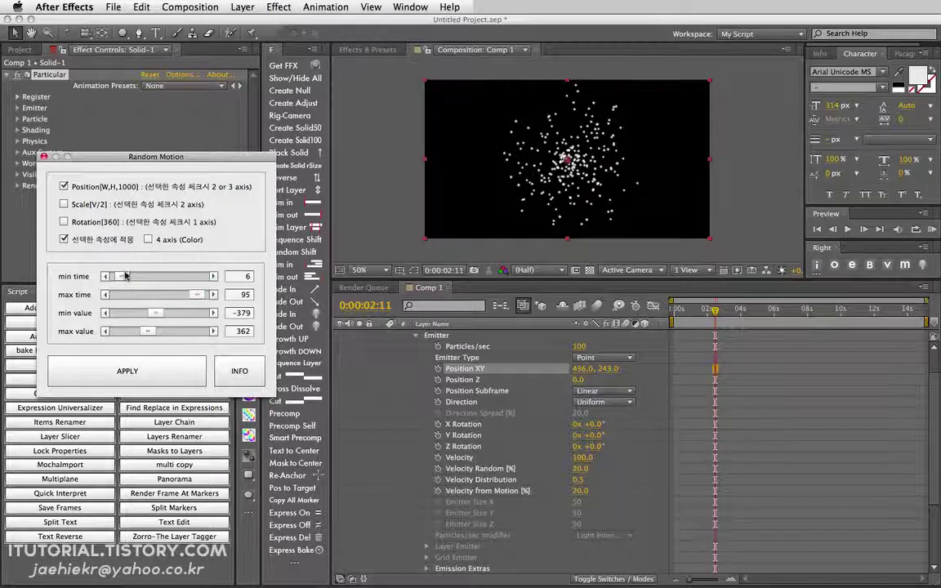
drag(123, 277, 128, 277)
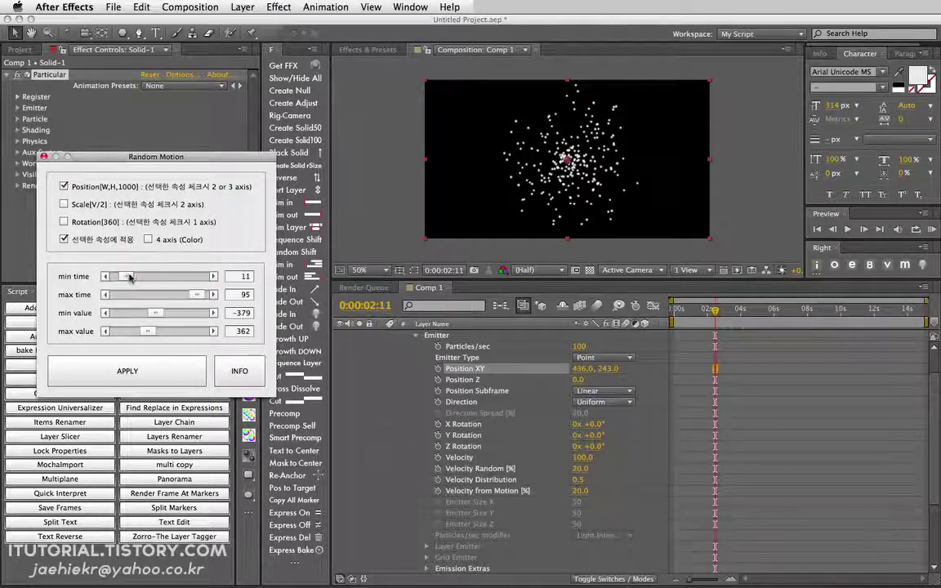
click(192, 294)
drag(183, 294, 182, 294)
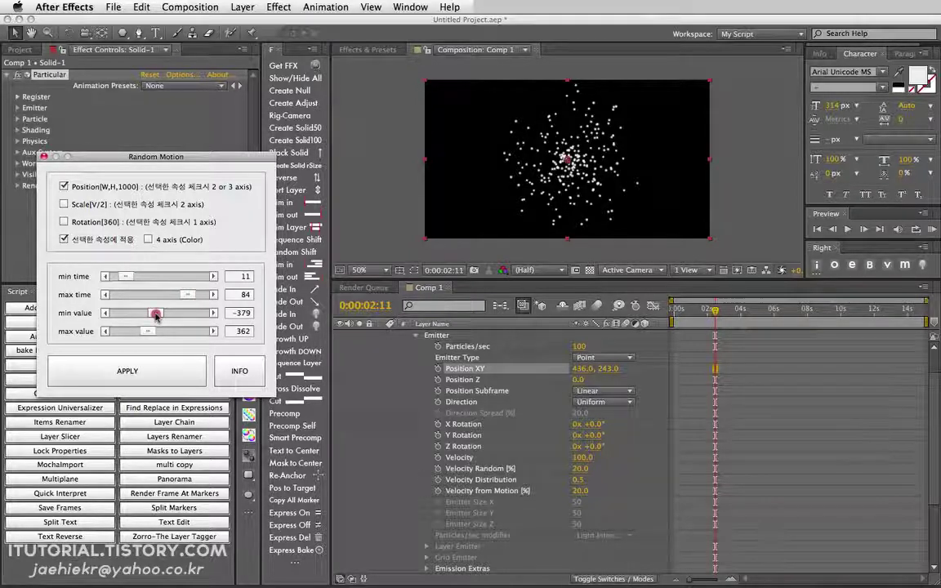
drag(156, 315, 152, 314)
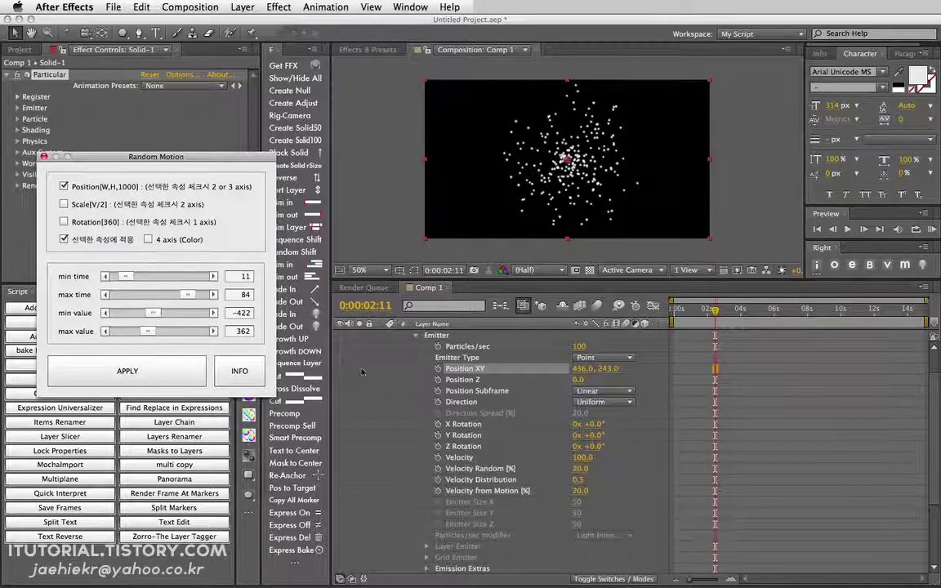
Step: Apply Random Motion to the emitter's Position XY and run a RAM preview of the moving particles
click(464, 368)
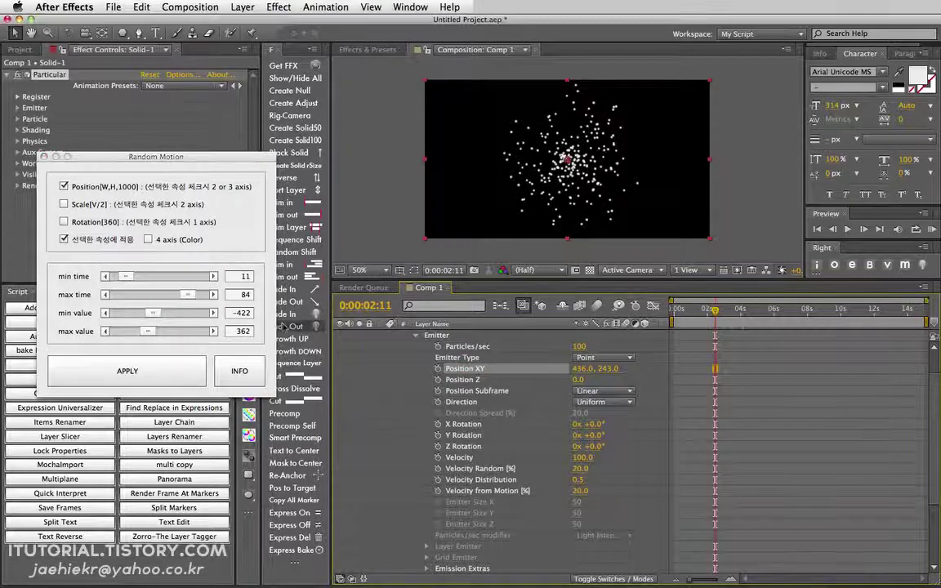
click(158, 367)
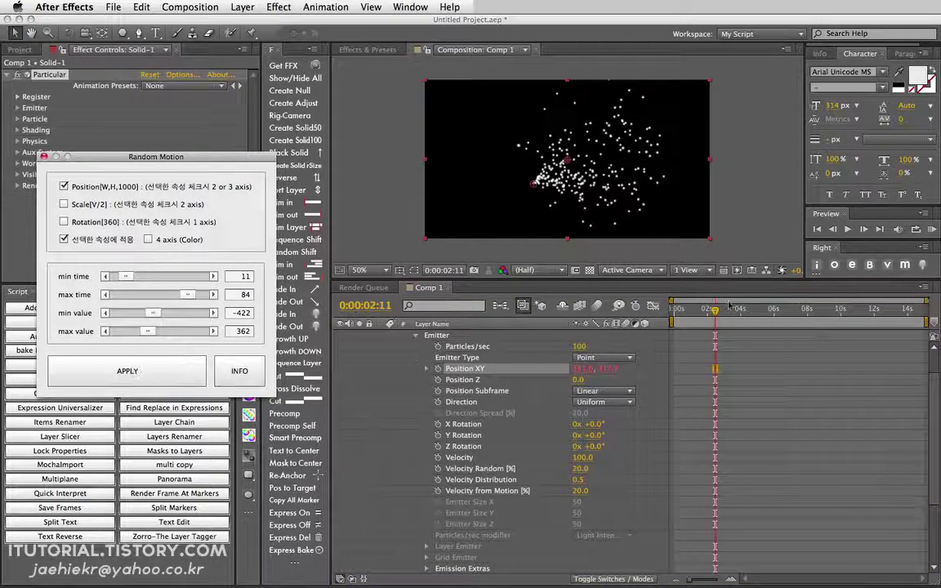
click(931, 228)
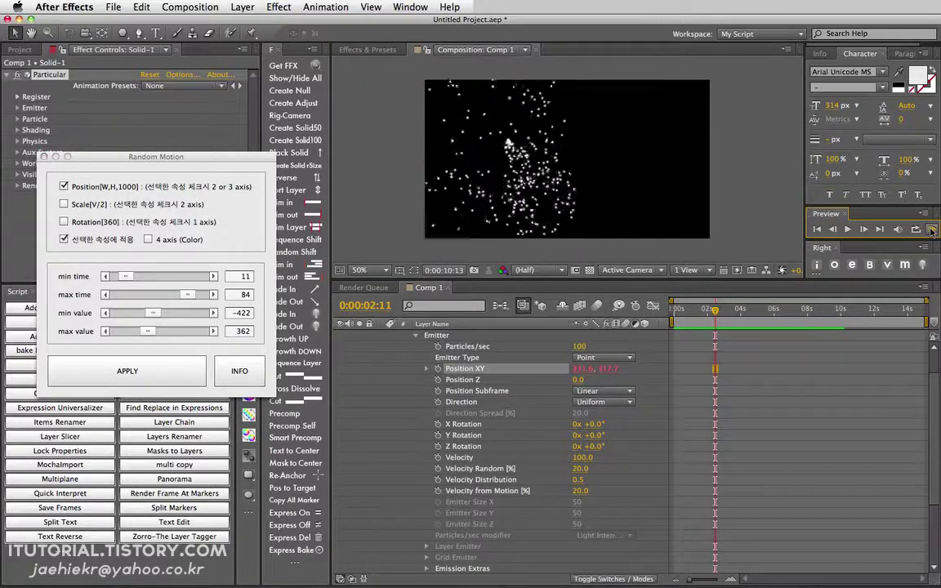
click(932, 228)
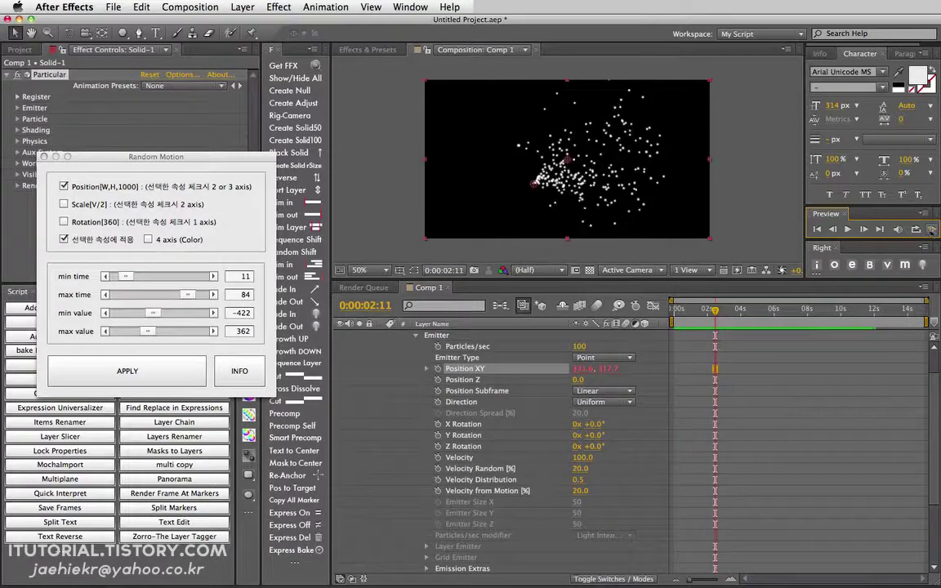
Step: Select the emitter's Position Z, set Random Motion's values to -1000 and 1000, and try applying it with the Position option
click(473, 381)
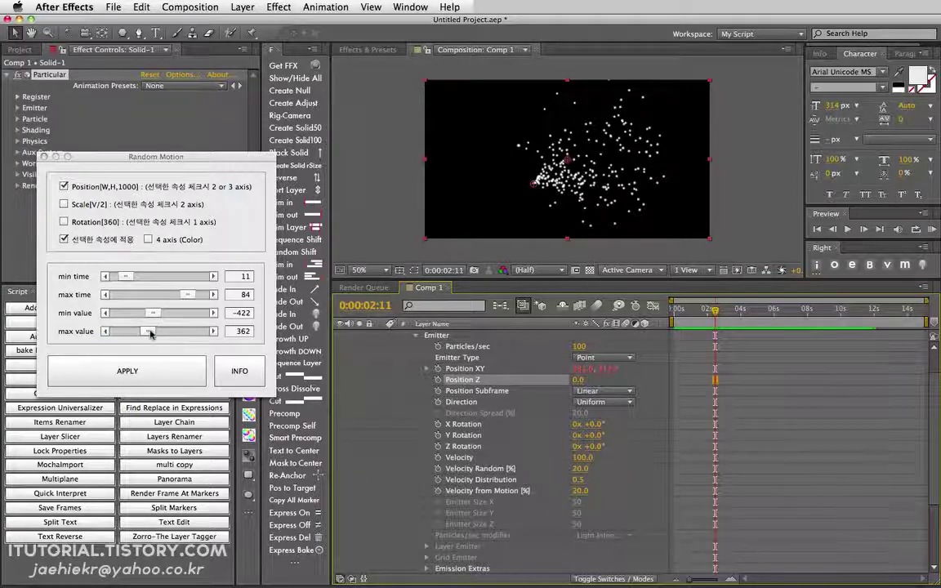
mouse_move(152, 313)
mouse_down()
mouse_move(137, 318)
mouse_move(169, 332)
mouse_move(201, 331)
mouse_up()
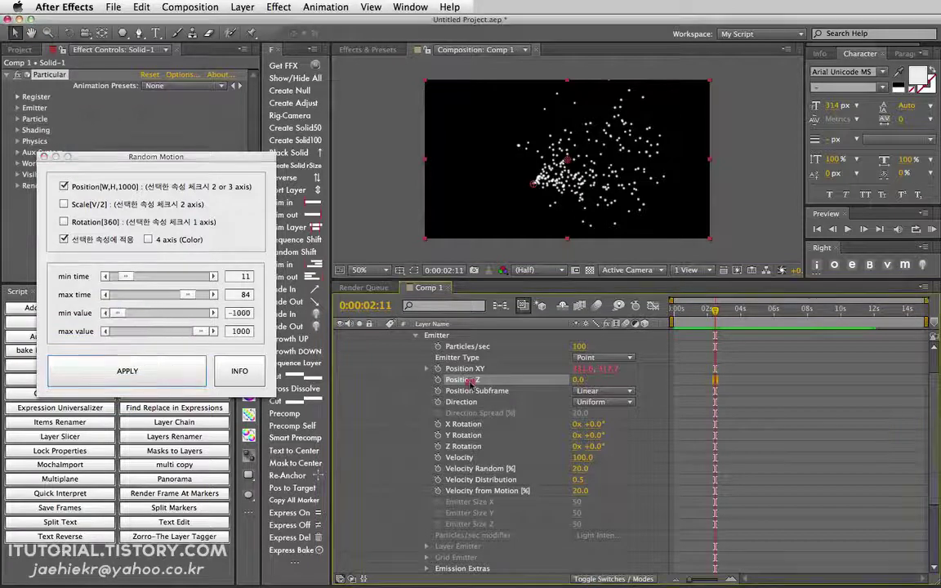
click(408, 345)
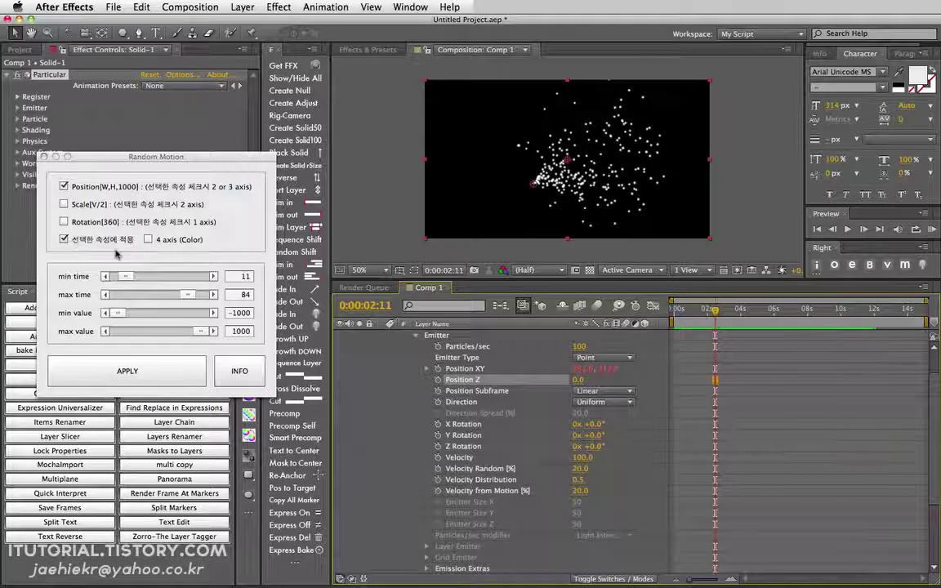
click(120, 312)
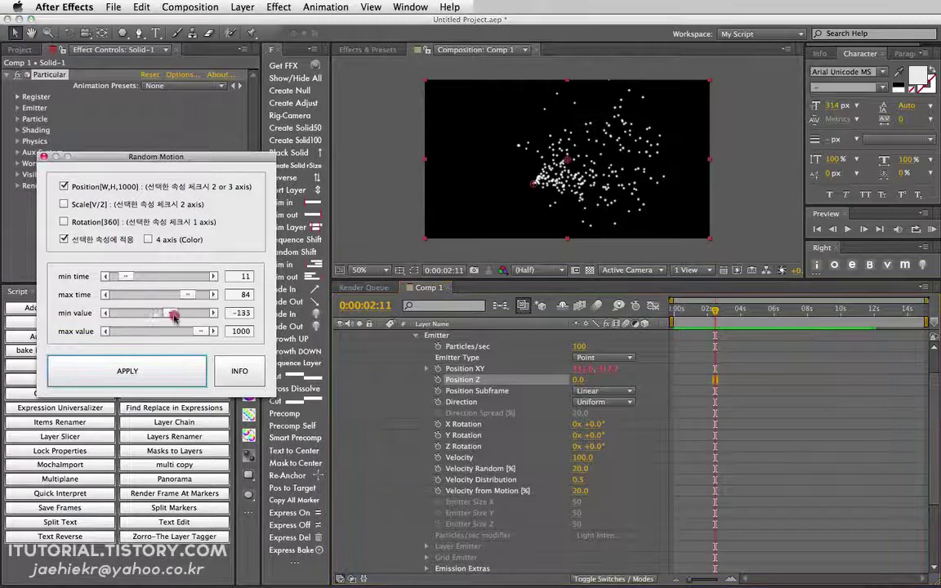
drag(195, 330, 239, 337)
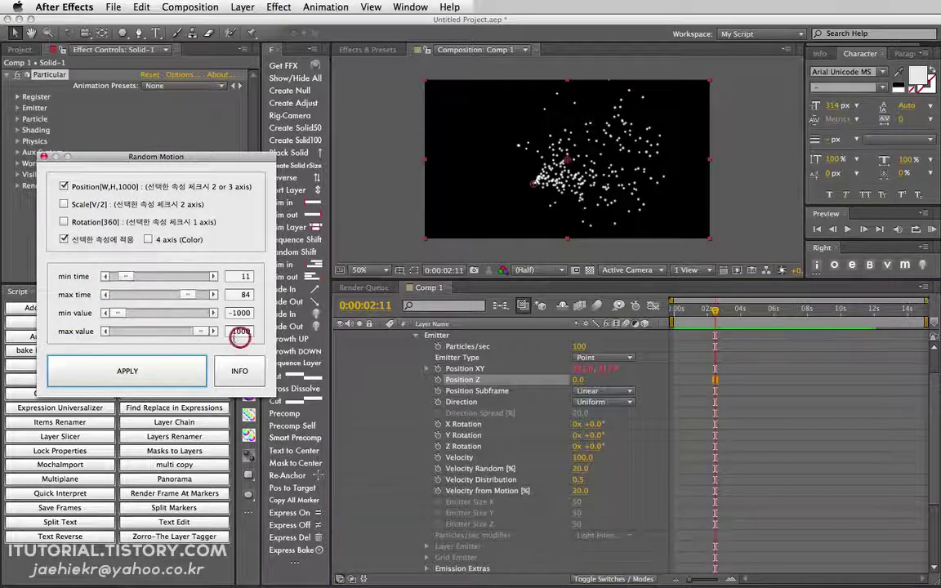
drag(116, 312, 104, 314)
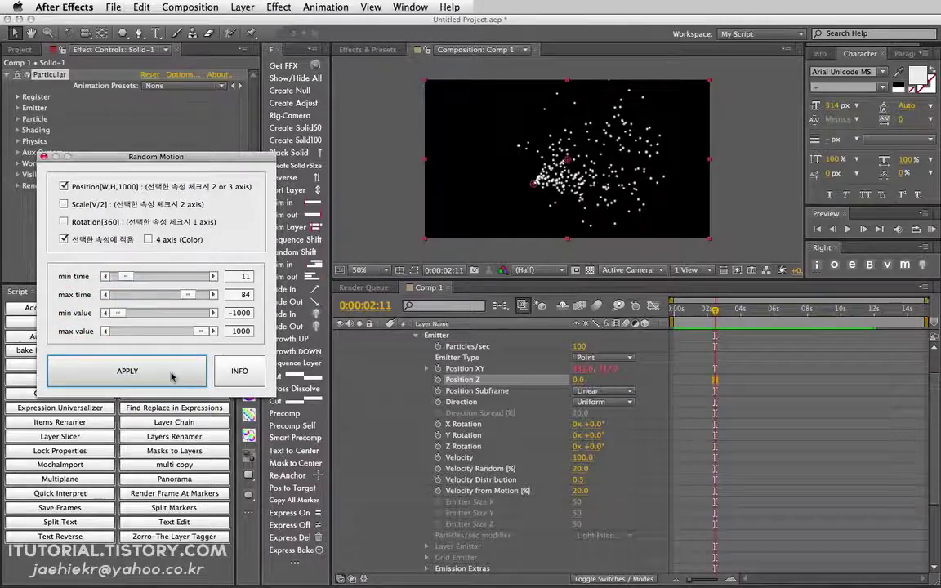
click(155, 337)
click(570, 262)
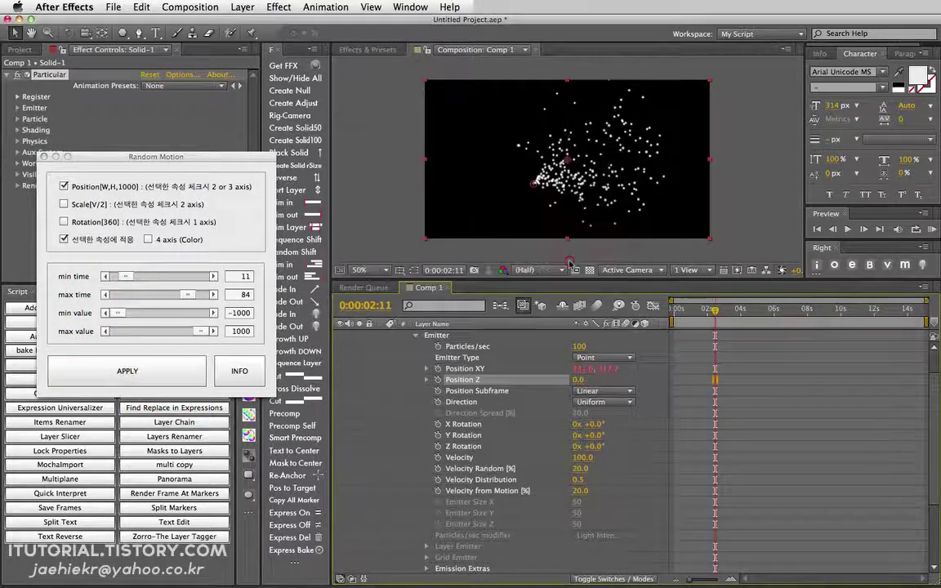
Step: Switch Random Motion from Position to Rotation, apply it to the emitter's Position Z and scrub to 0:00:07:07
click(64, 186)
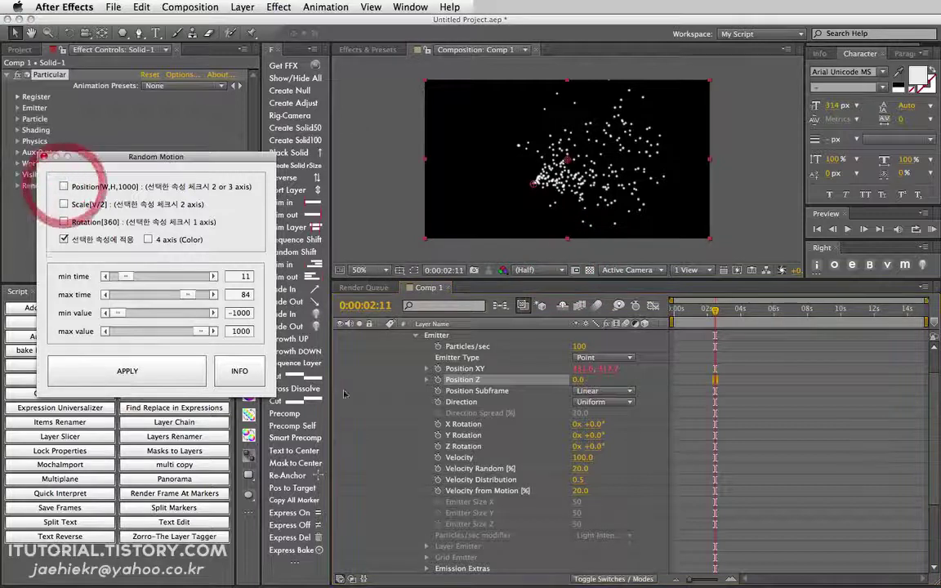
click(467, 381)
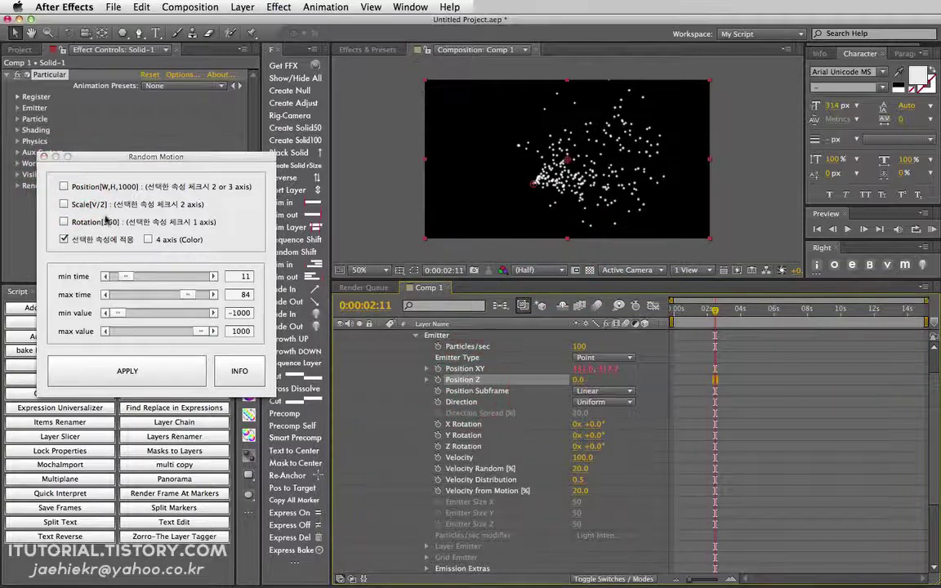
click(64, 221)
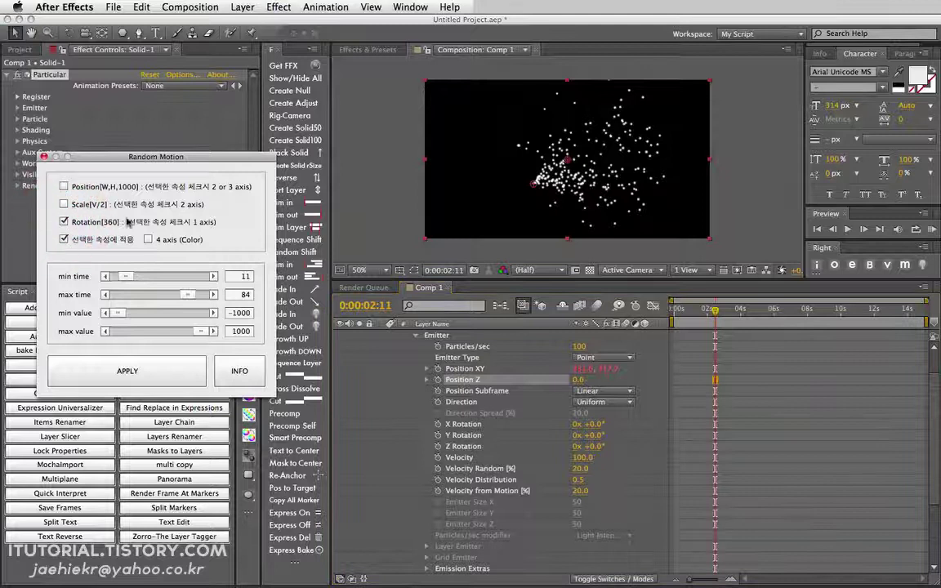
click(175, 361)
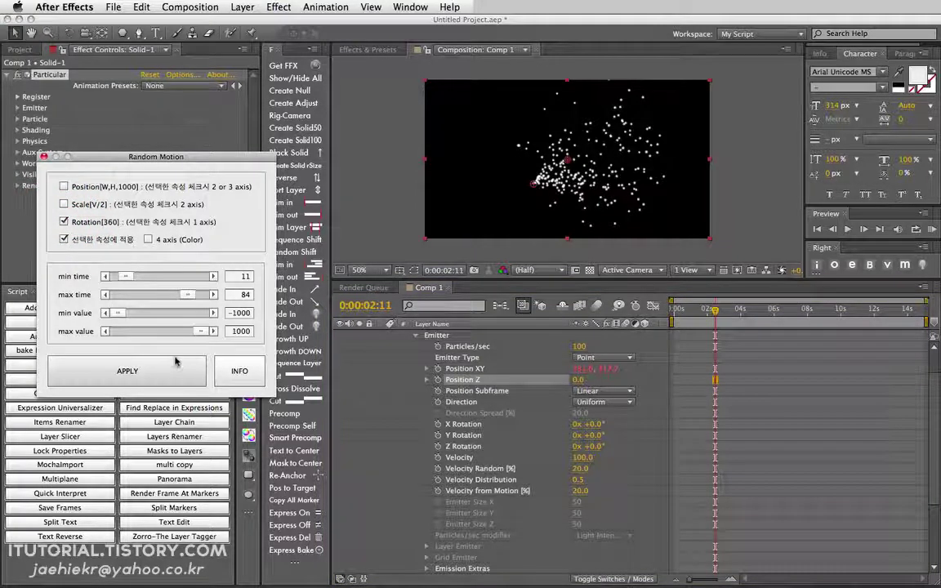
click(179, 373)
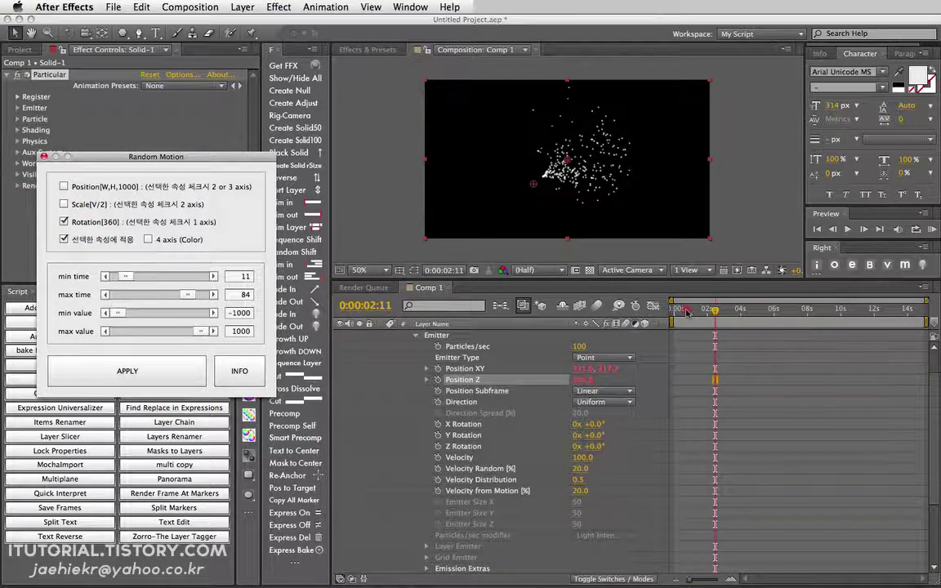
drag(686, 313, 796, 308)
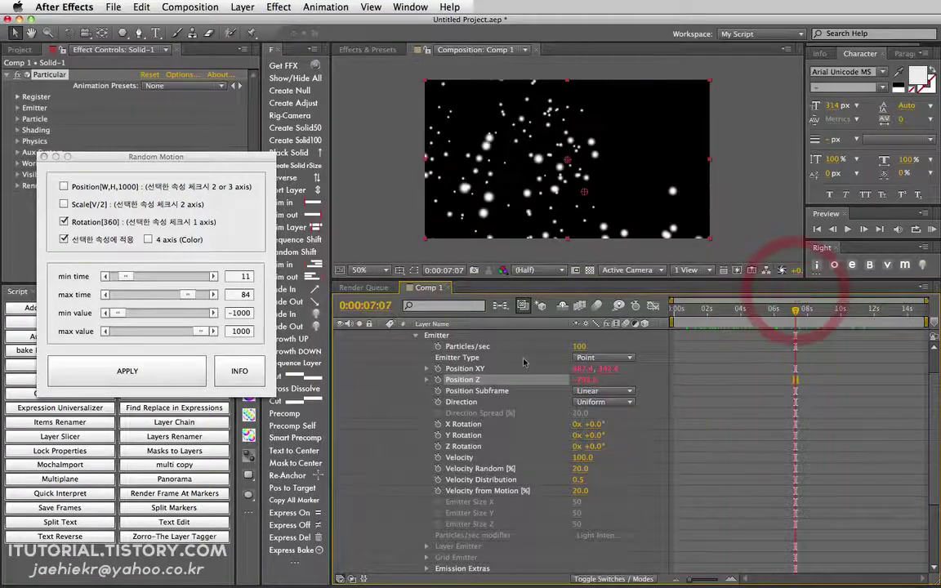
Step: Set the emitter's Velocity and Velocity from Motion to 0, and scrub the timeline to 0:00:06:16
click(581, 457)
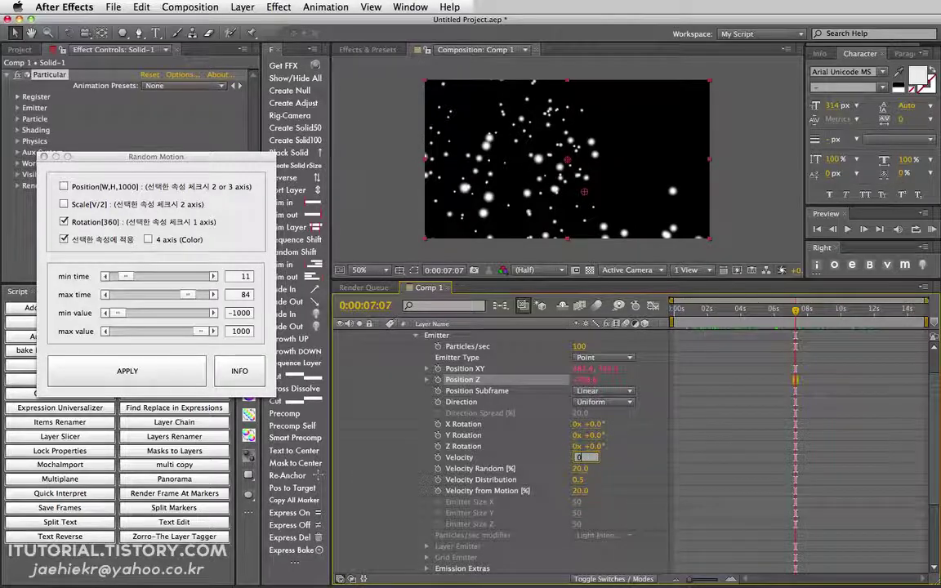
key(Return)
click(586, 490)
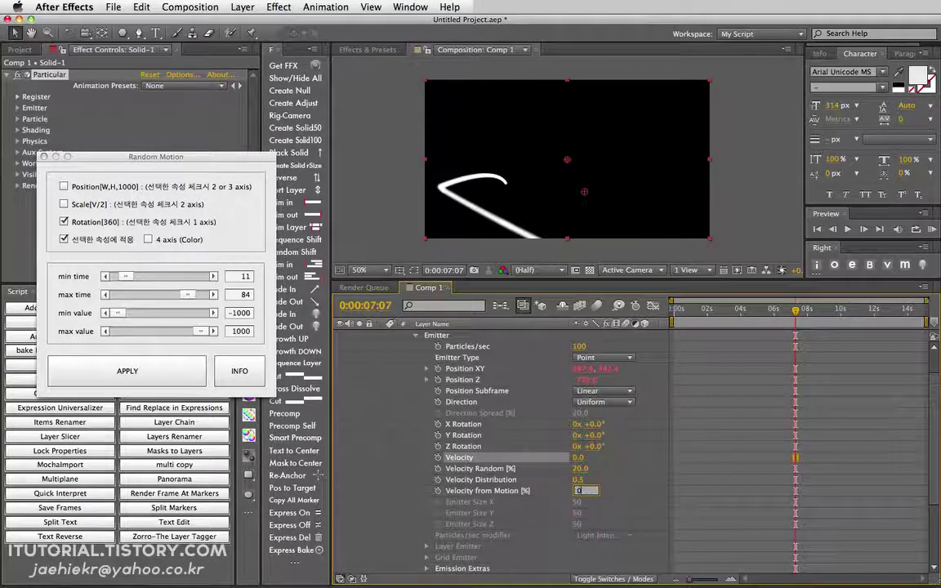
text(0)
key(Return)
click(740, 308)
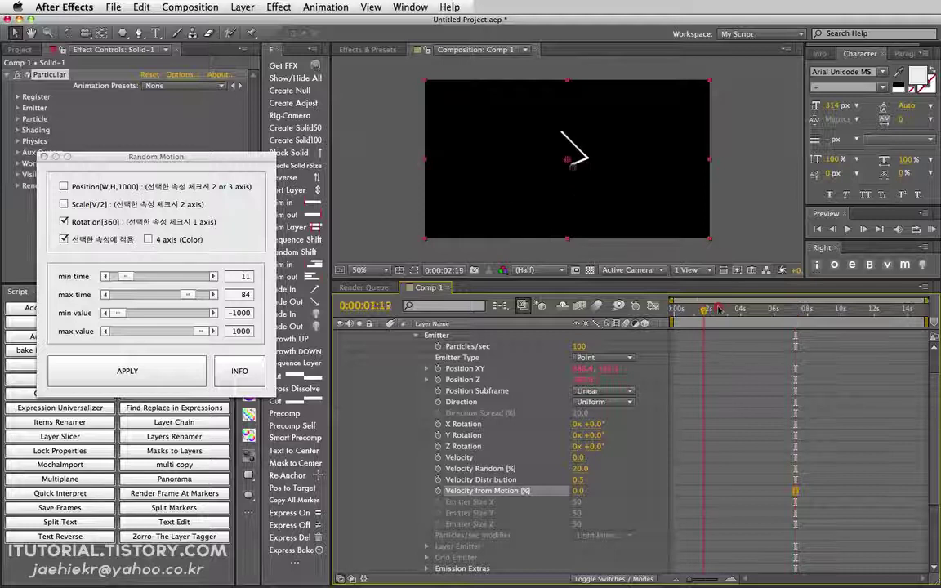
drag(740, 308, 785, 309)
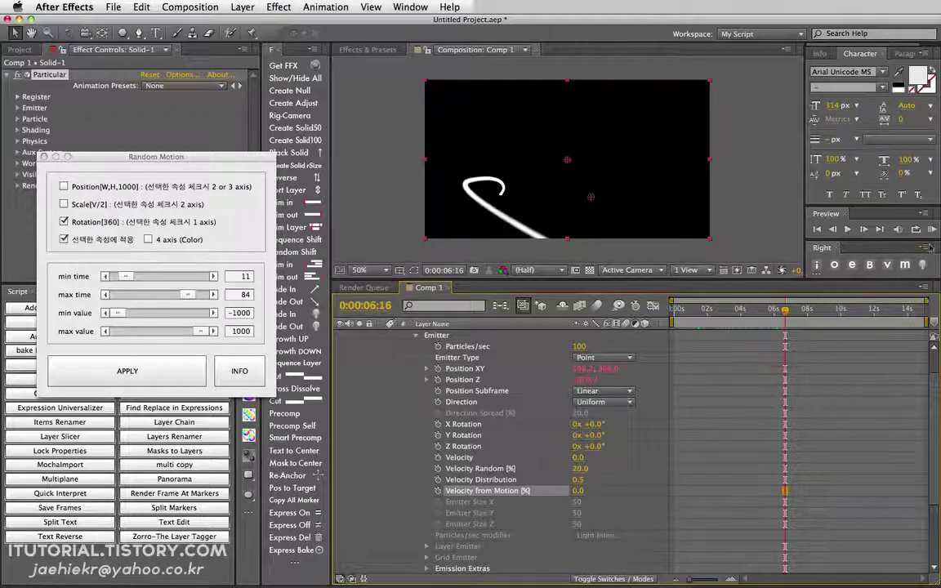
Step: Run a RAM preview of the continuous particle trail and stop it
click(931, 231)
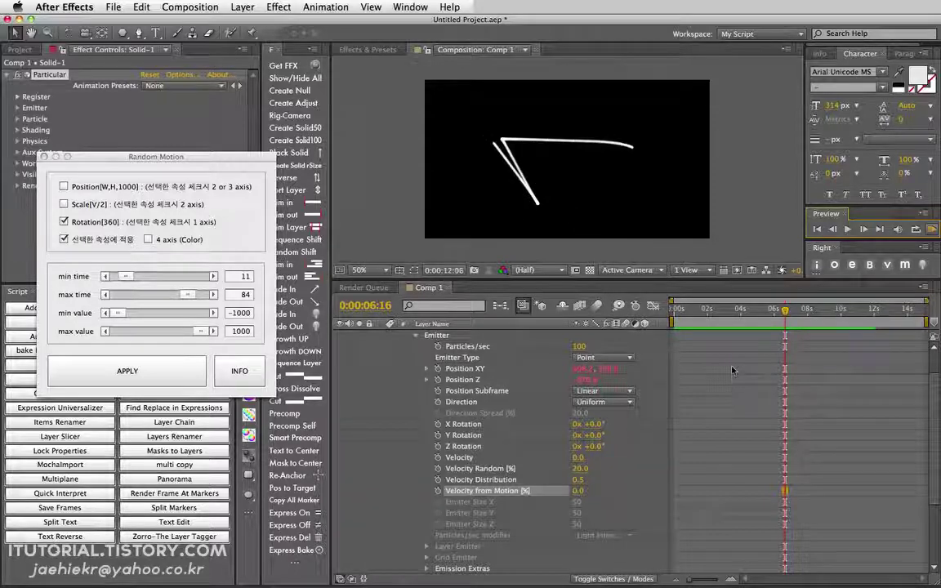
click(932, 230)
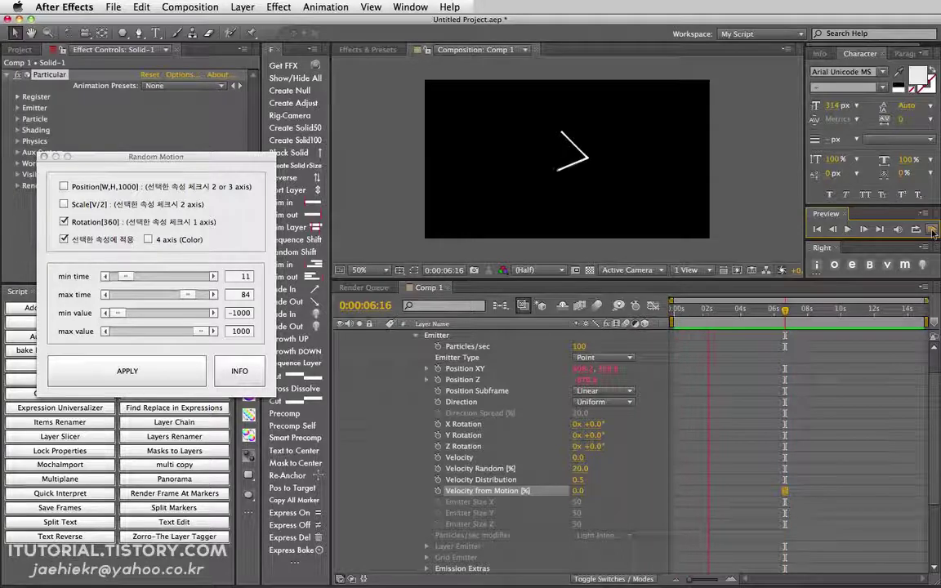
click(932, 230)
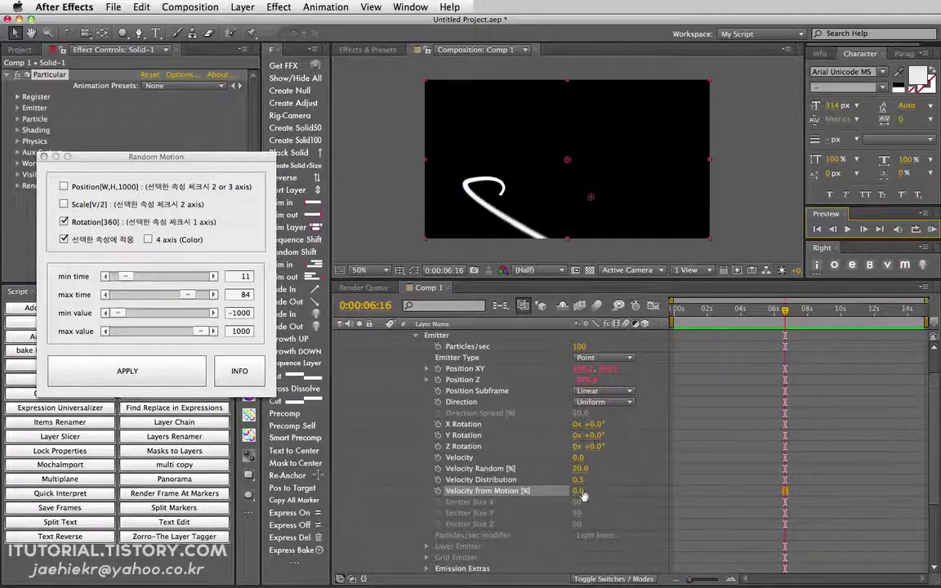
Step: Set the emitter's Velocity from Motion to 10 and its Velocity to 10
click(579, 490)
key(Return)
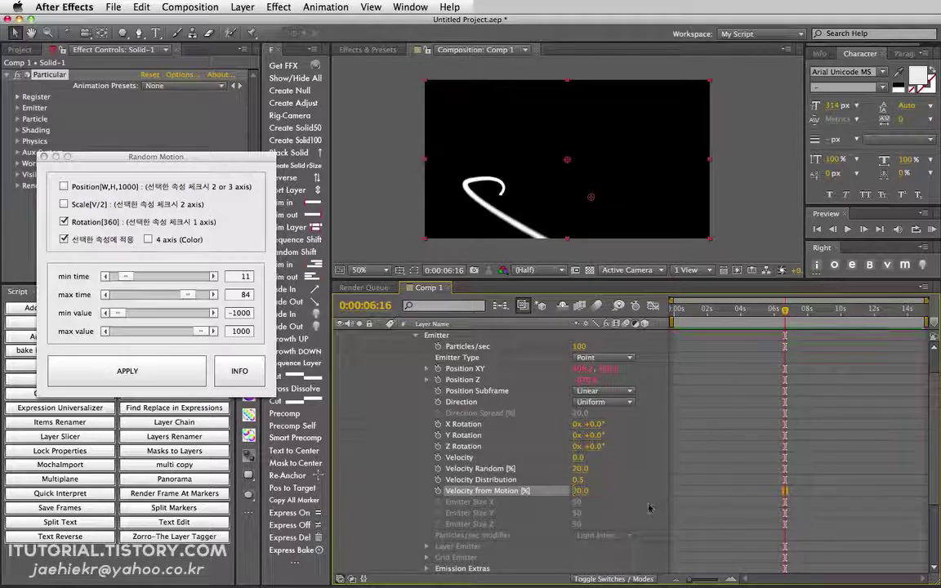
click(579, 457)
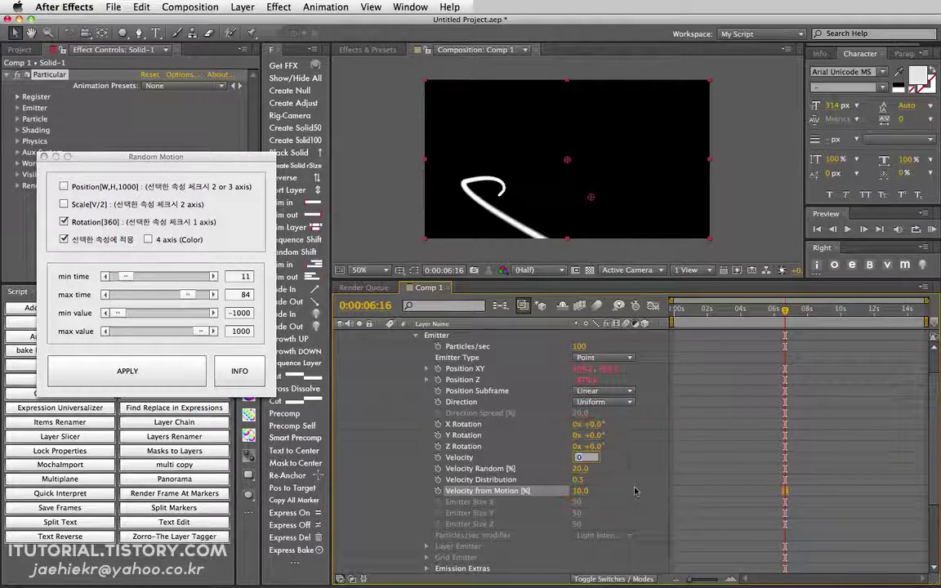
text(10)
key(Return)
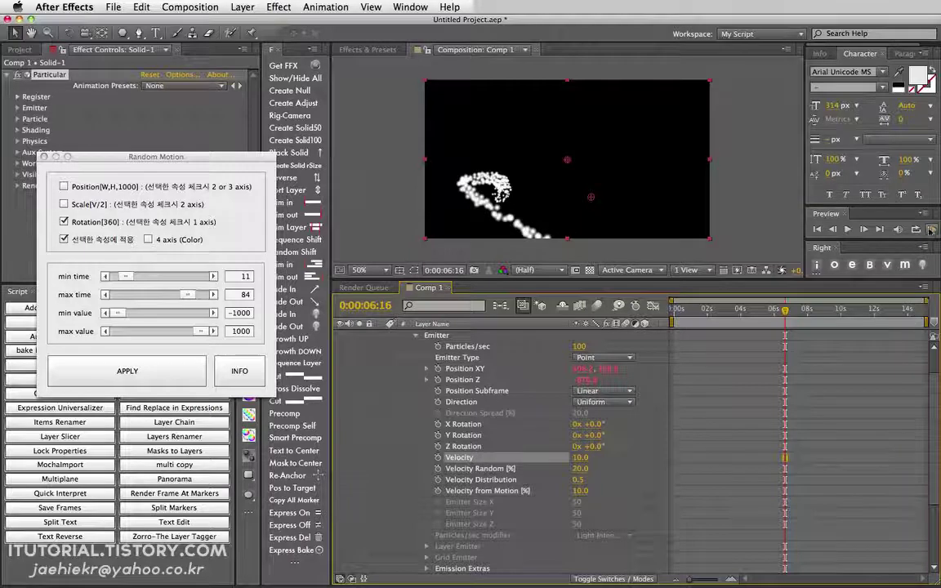
Step: Preview the slightly dispersed particle trail along the randomized emitter path and stop playback
click(847, 229)
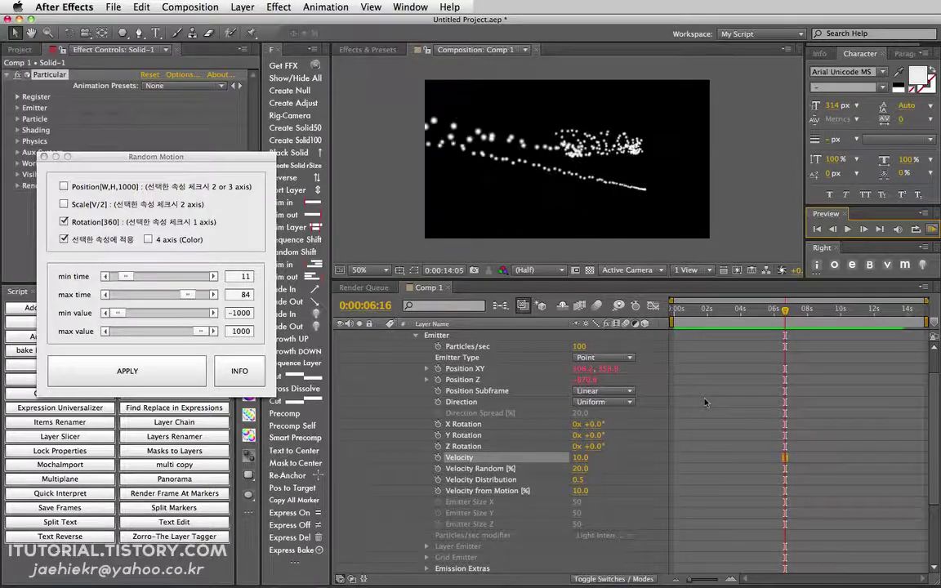
key(space)
key(space)
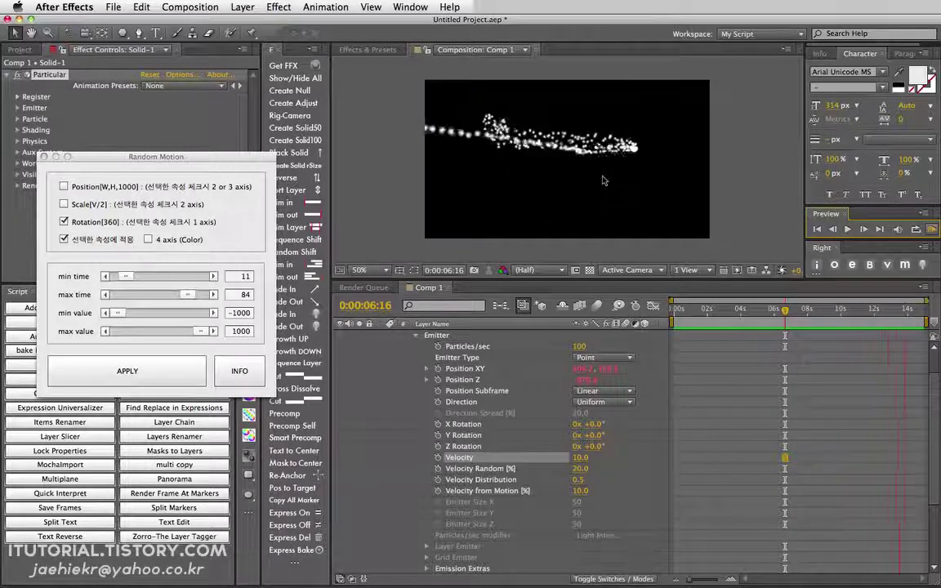
key(space)
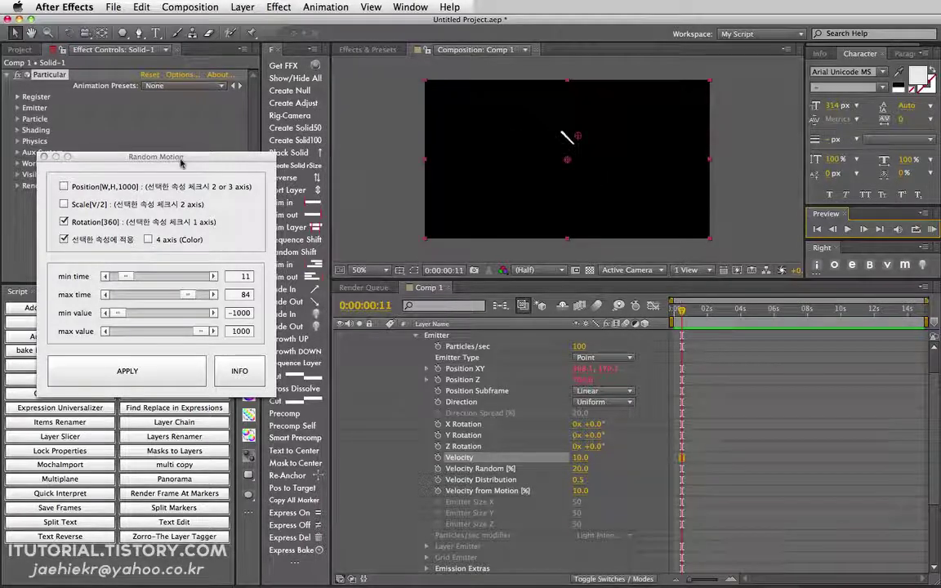
drag(178, 157, 223, 174)
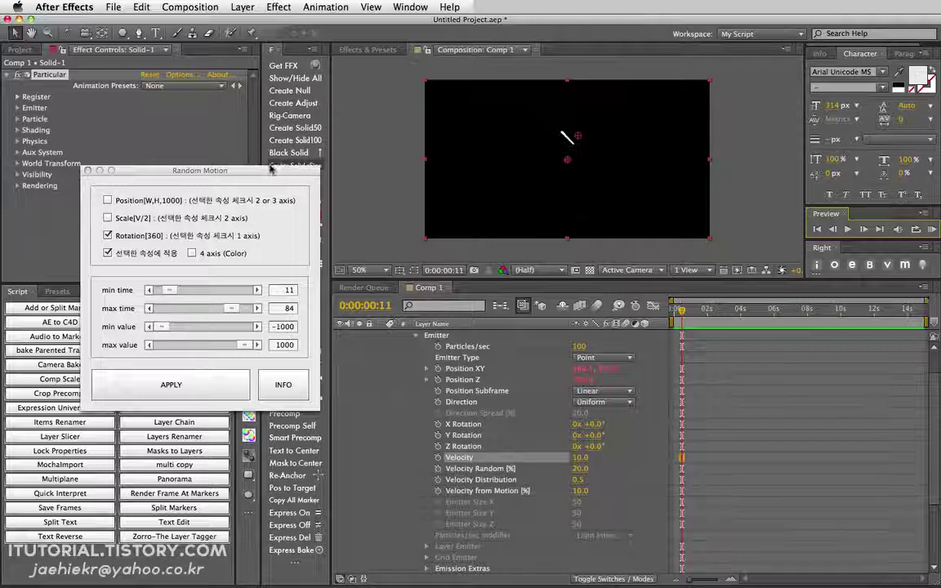
drag(263, 171, 264, 139)
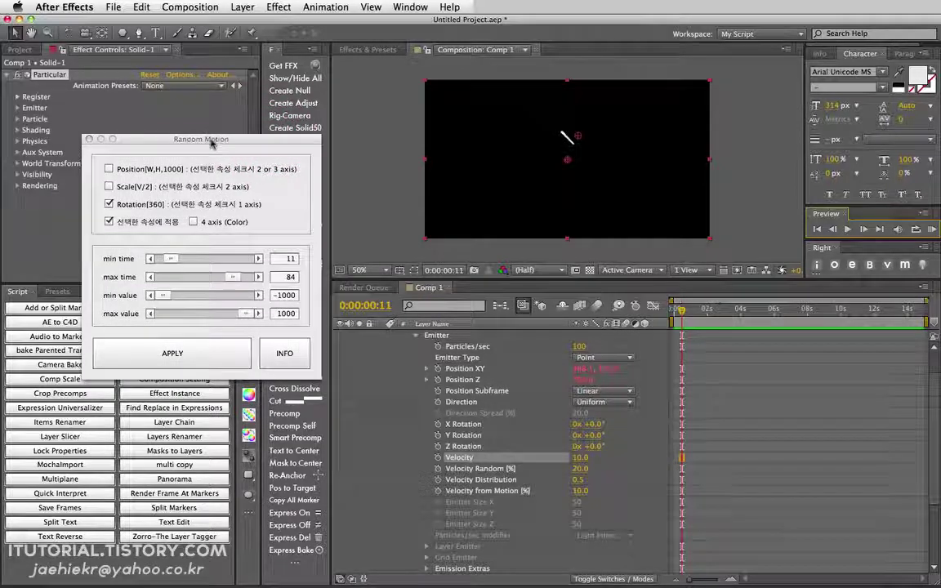
drag(183, 139, 191, 122)
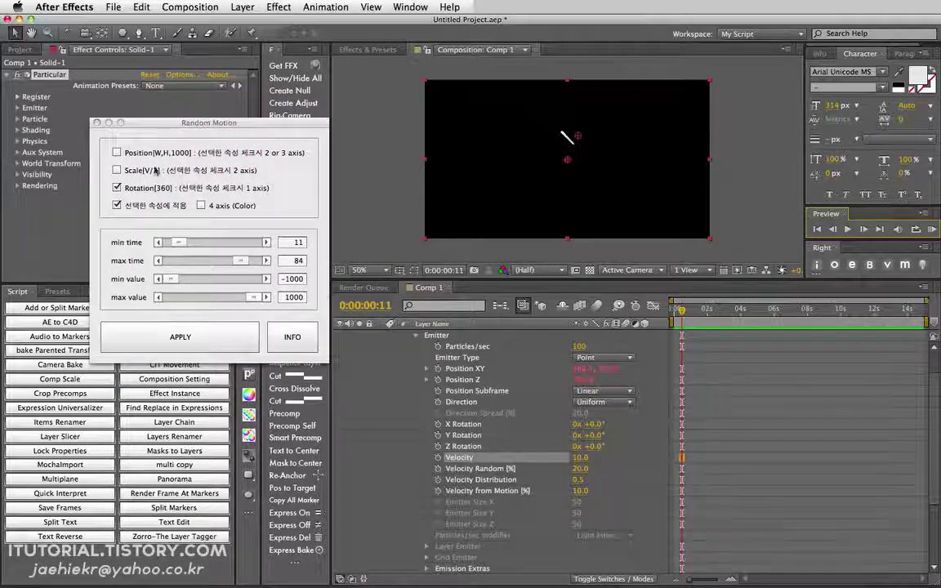